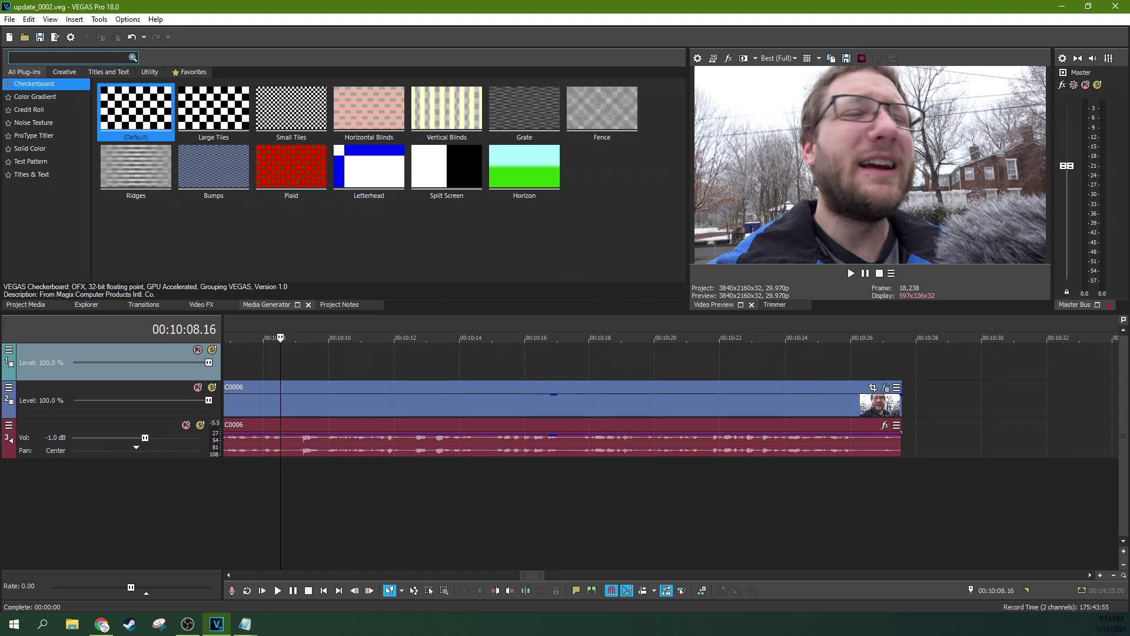
In Chrome, open the Channel Update video's auto-generated English transcript beside the player.
{"action": "key", "text": "alt+Tab"}
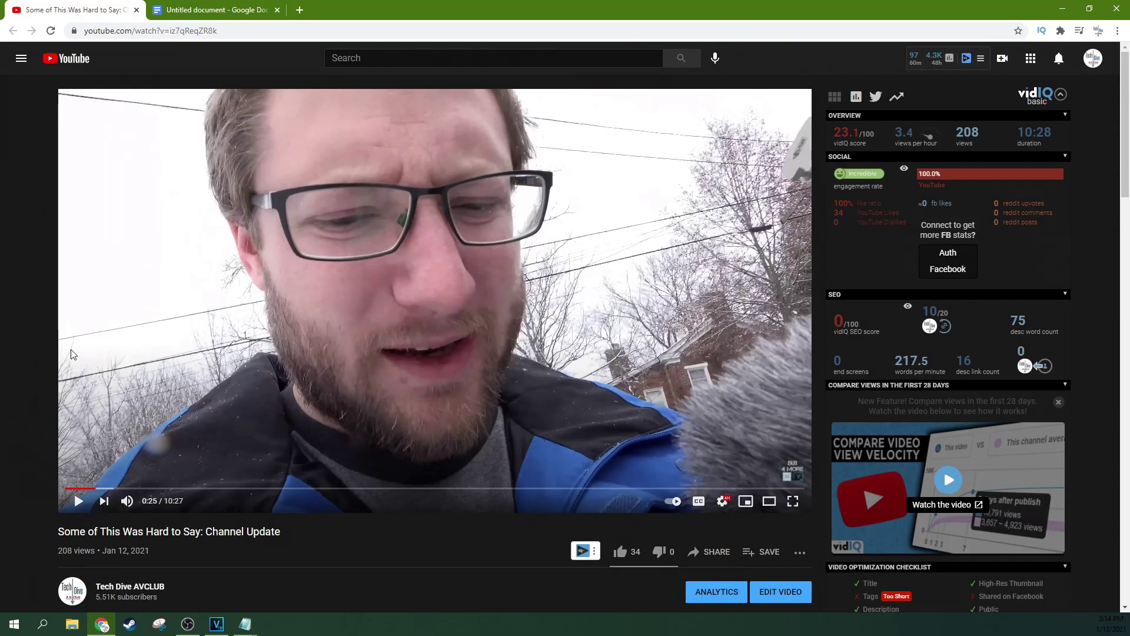
{"action": "scroll", "coordinate": [70, 353], "scroll_direction": "down", "scroll_amount": 2}
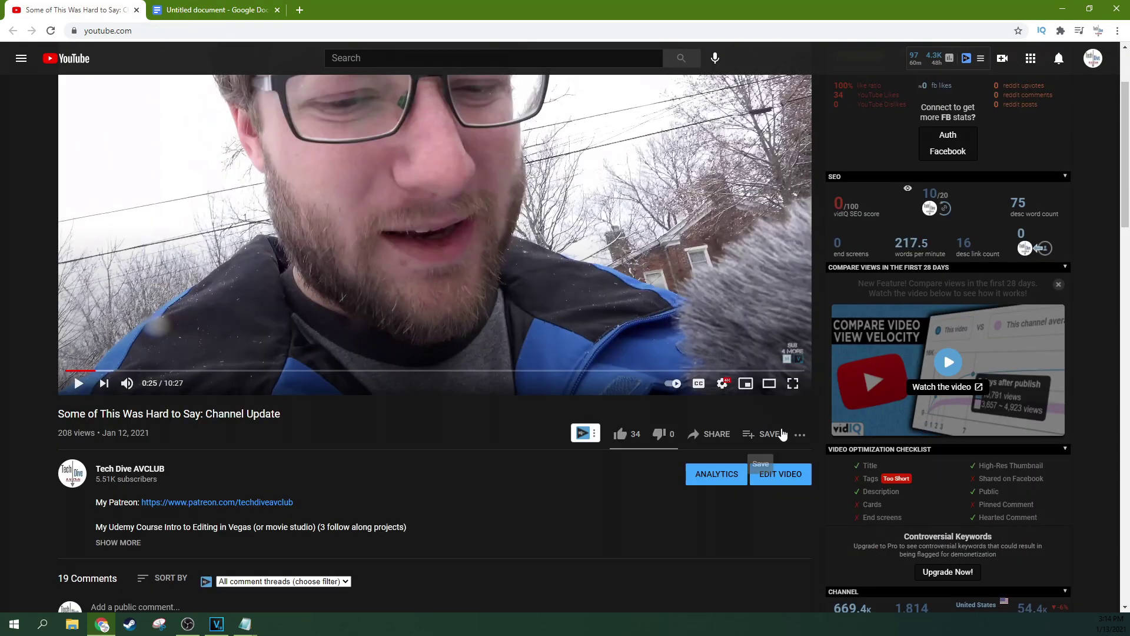
{"action": "left_click", "coordinate": [801, 436]}
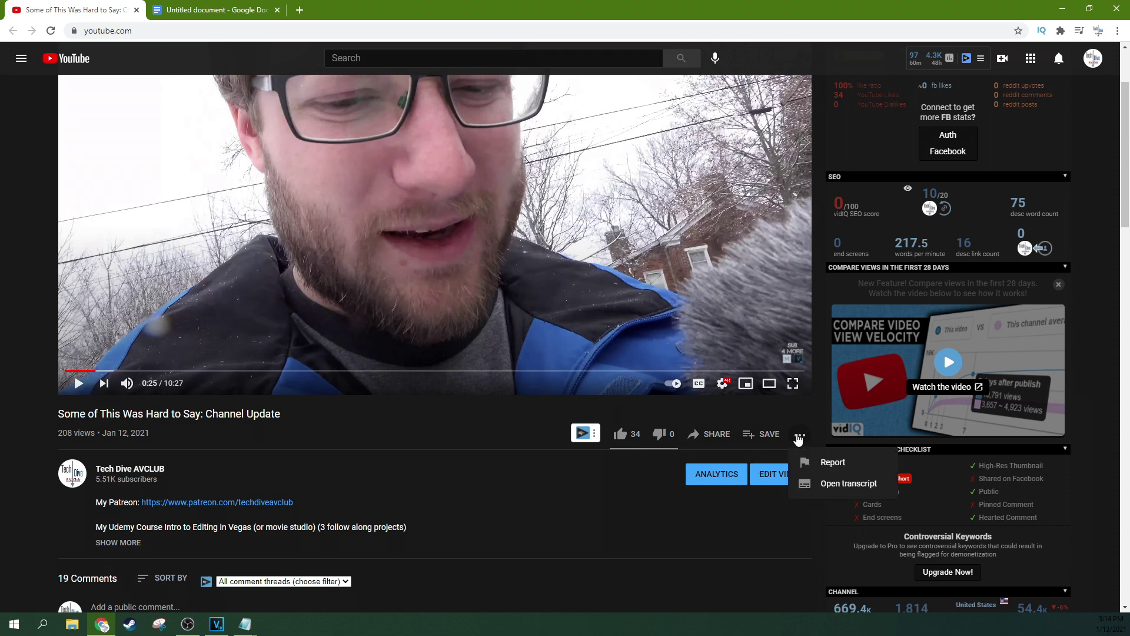
{"action": "left_click", "coordinate": [812, 484]}
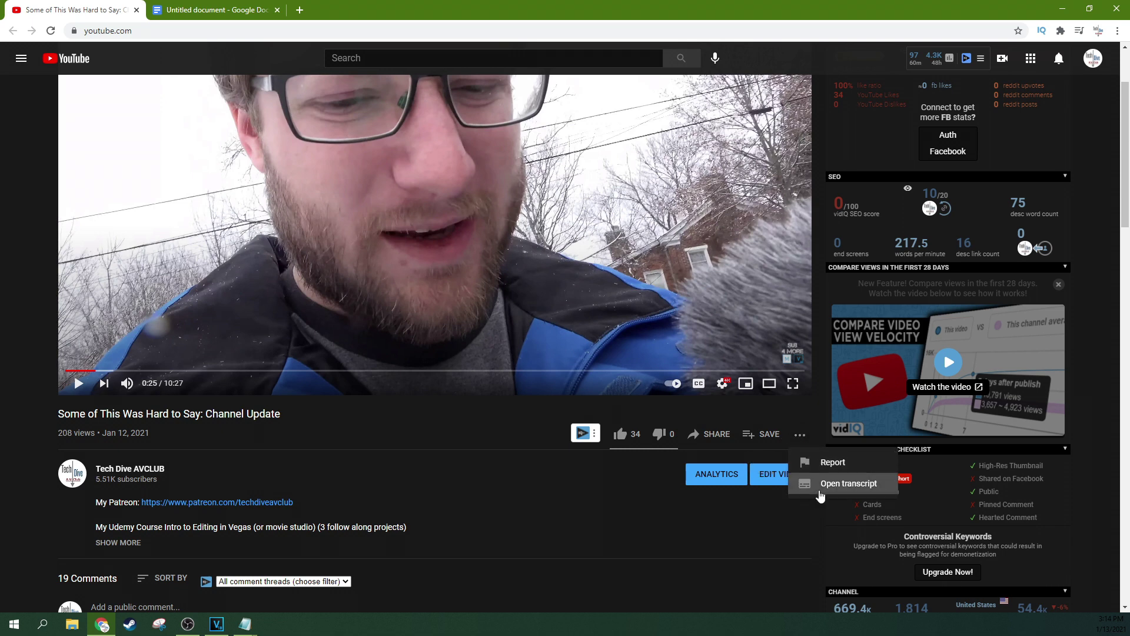
{"action": "scroll", "coordinate": [807, 445], "scroll_direction": "up", "scroll_amount": 2}
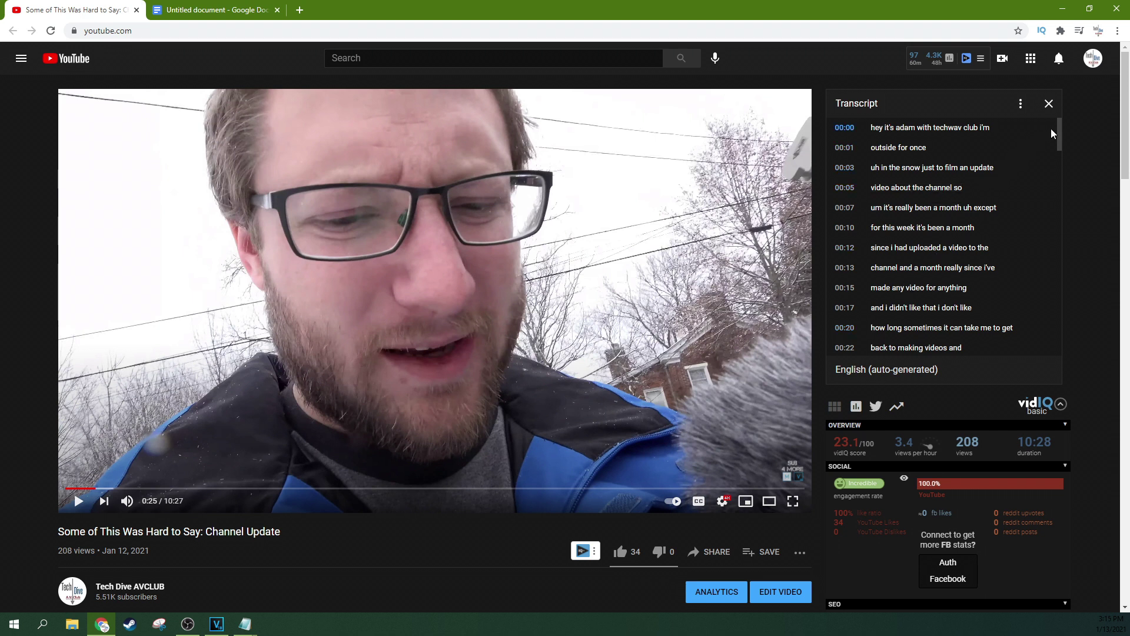
Select all timestamped transcript lines starting at 00:00 and copy them.
{"action": "mouse_move", "coordinate": [1057, 133]}
{"action": "left_mouse_down"}
{"action": "mouse_move", "coordinate": [1048, 351]}
{"action": "mouse_move", "coordinate": [1055, 110]}
{"action": "mouse_move", "coordinate": [1036, 349]}
{"action": "mouse_move", "coordinate": [1026, 230]}
{"action": "mouse_move", "coordinate": [1041, 119]}
{"action": "left_mouse_up"}
{"action": "scroll", "coordinate": [945, 153], "scroll_direction": "down", "scroll_amount": 8}
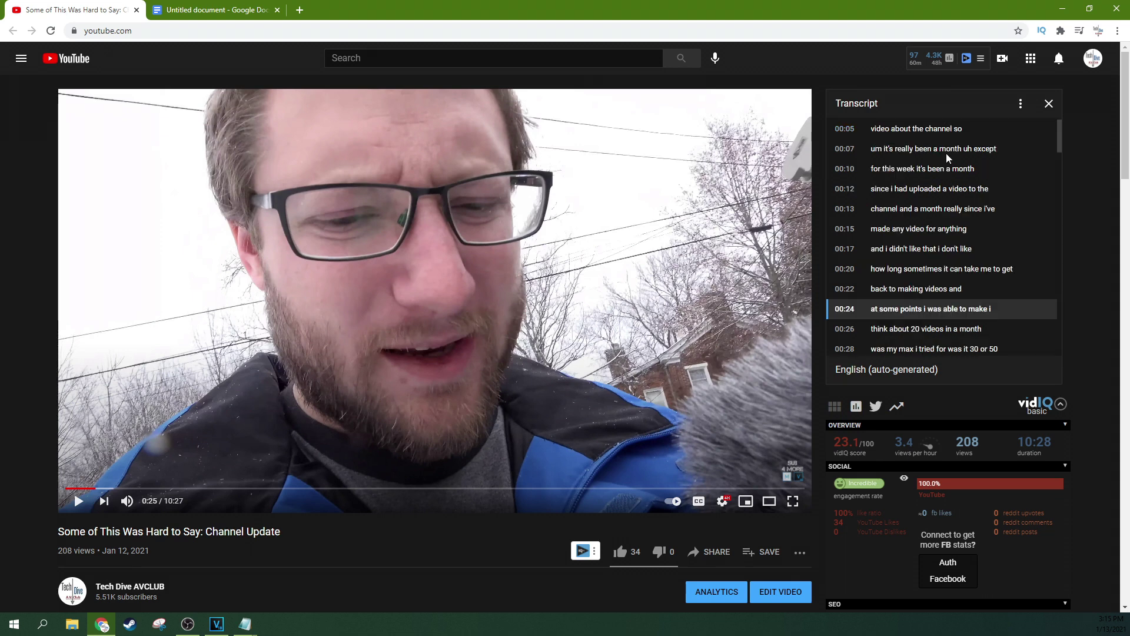
{"action": "scroll", "coordinate": [937, 200], "scroll_direction": "up", "scroll_amount": 8}
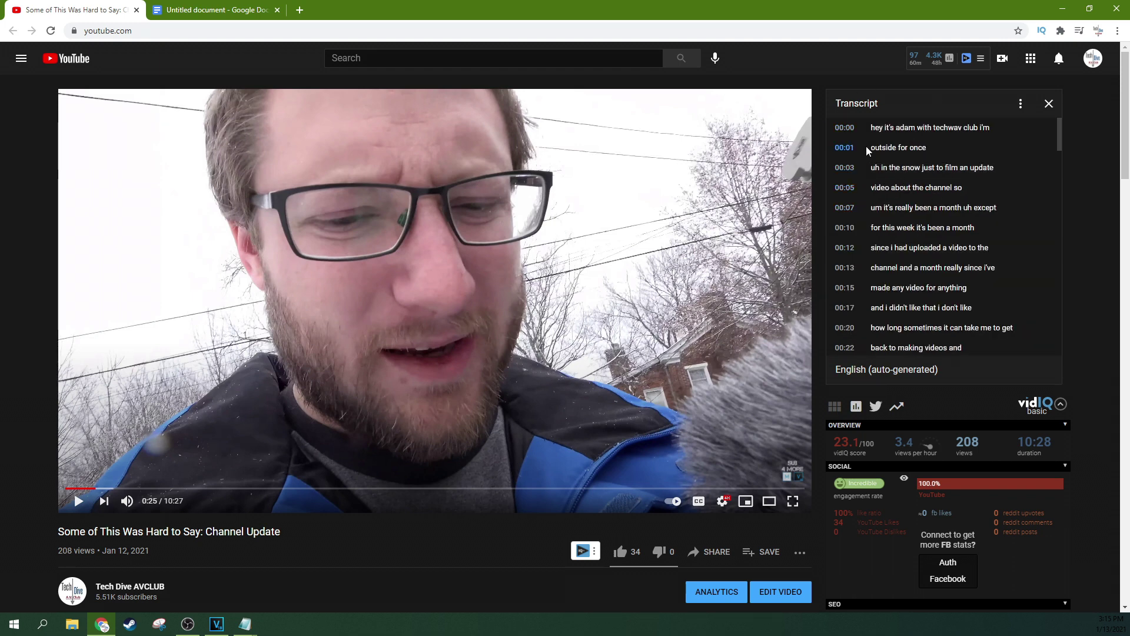
{"action": "left_click_drag", "start_coordinate": [836, 127], "coordinate": [1002, 359]}
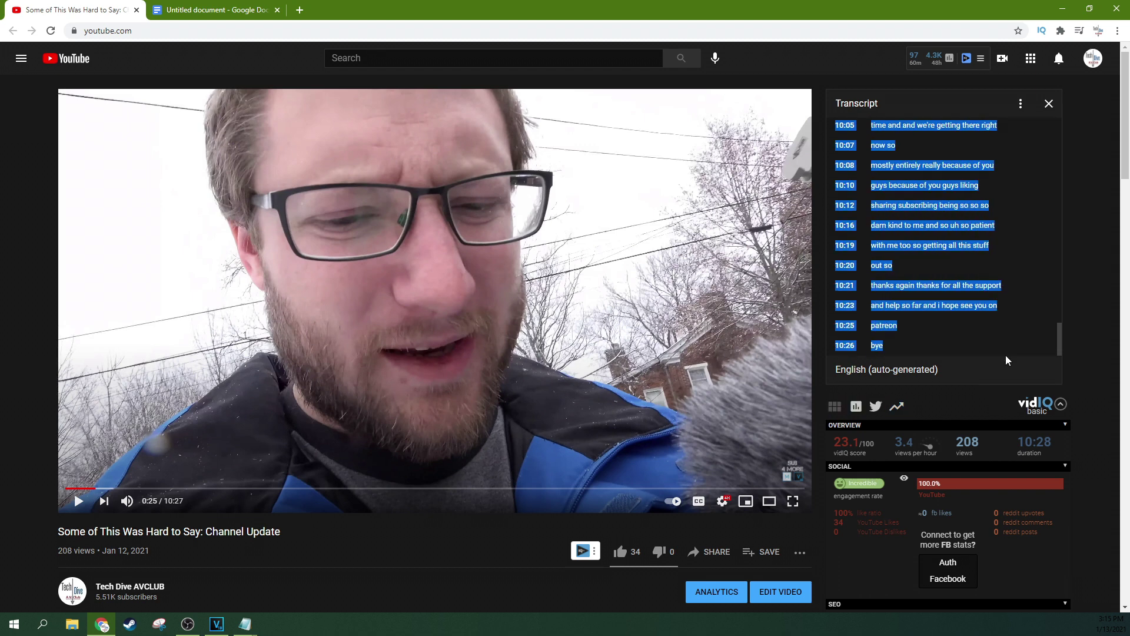
{"action": "right_click", "coordinate": [931, 247]}
{"action": "left_click", "coordinate": [931, 258]}
Leave YouTube and return to the VEGAS Pro project.
{"action": "key", "text": "Print"}
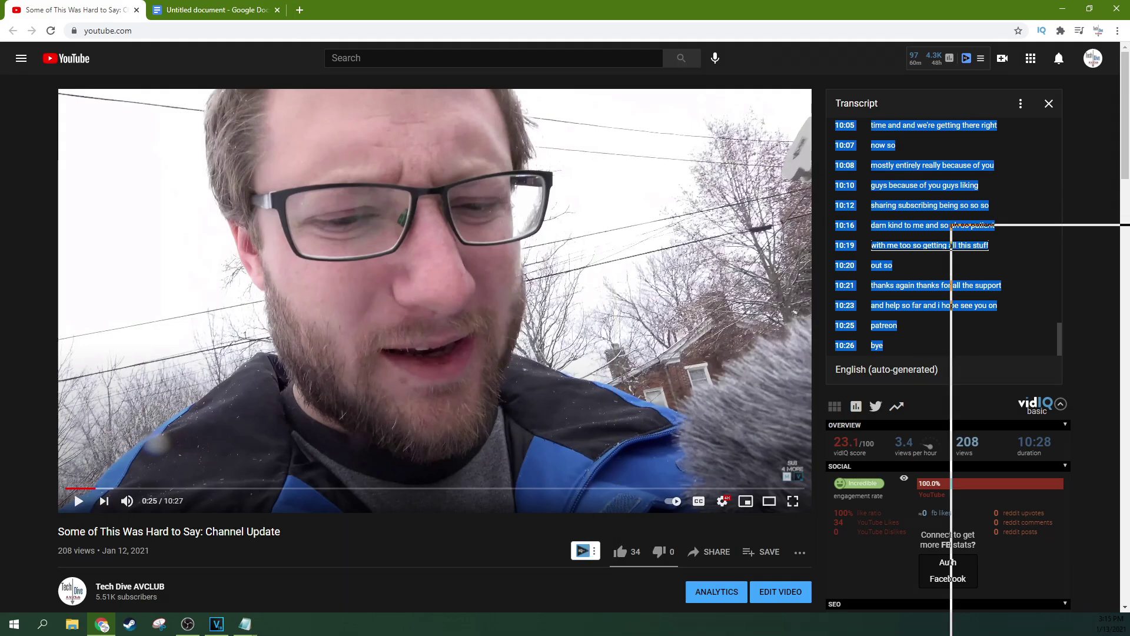
{"action": "key", "text": "Escape"}
{"action": "key", "text": "alt+Tab"}
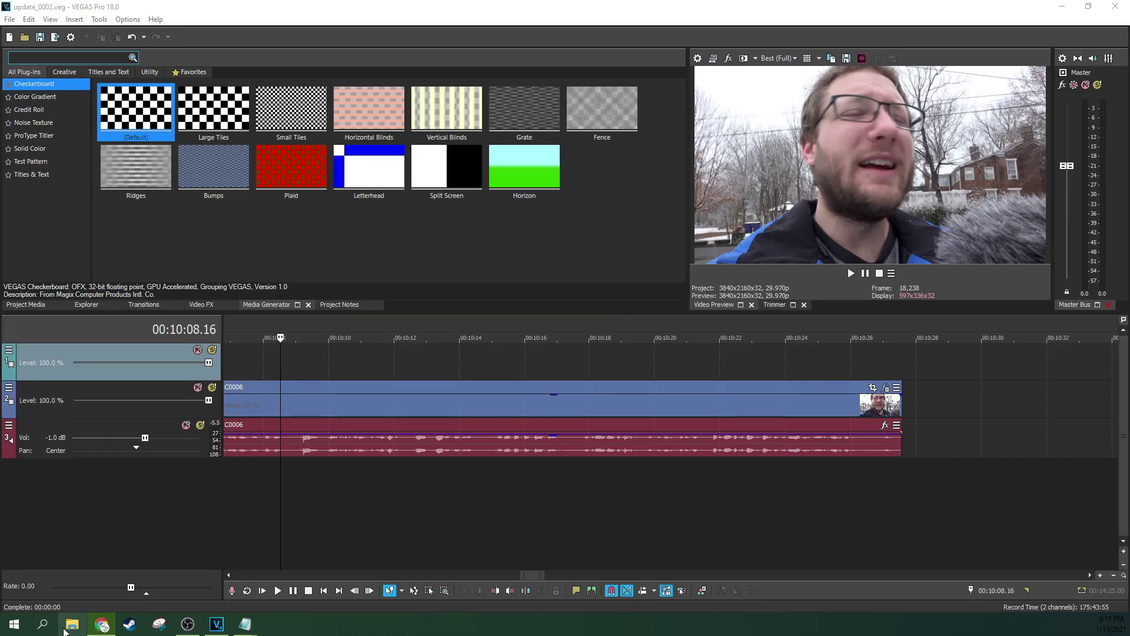
Create a folder named 'New folder' inside Documents\transcripts.
{"action": "left_click", "coordinate": [66, 628]}
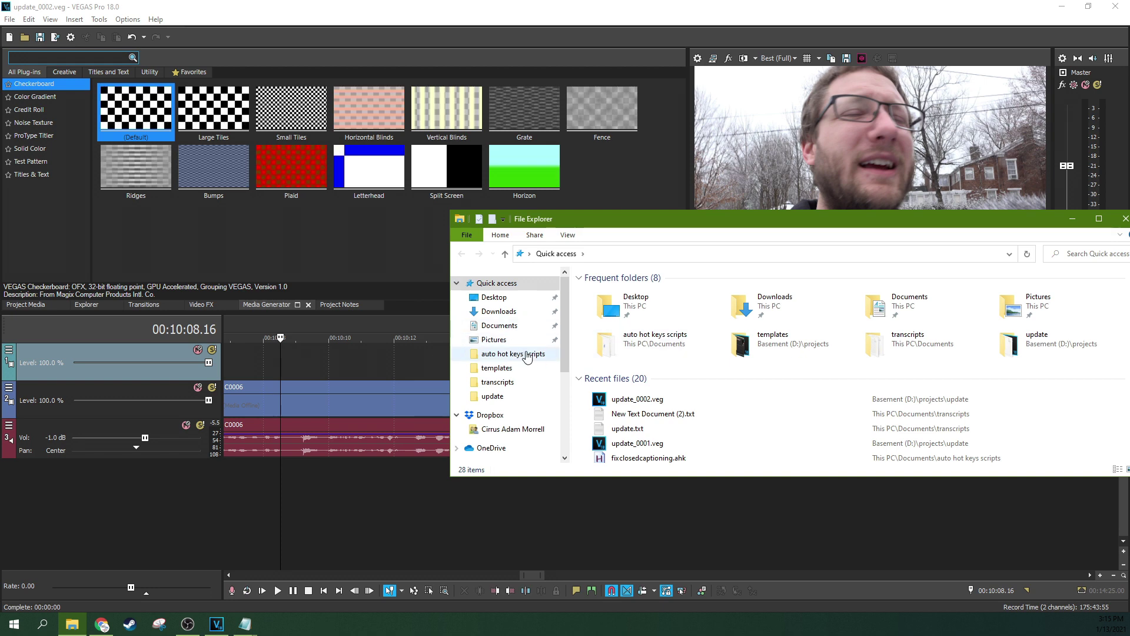
{"action": "left_click", "coordinate": [501, 325]}
{"action": "scroll", "coordinate": [818, 353], "scroll_direction": "down", "scroll_amount": 5}
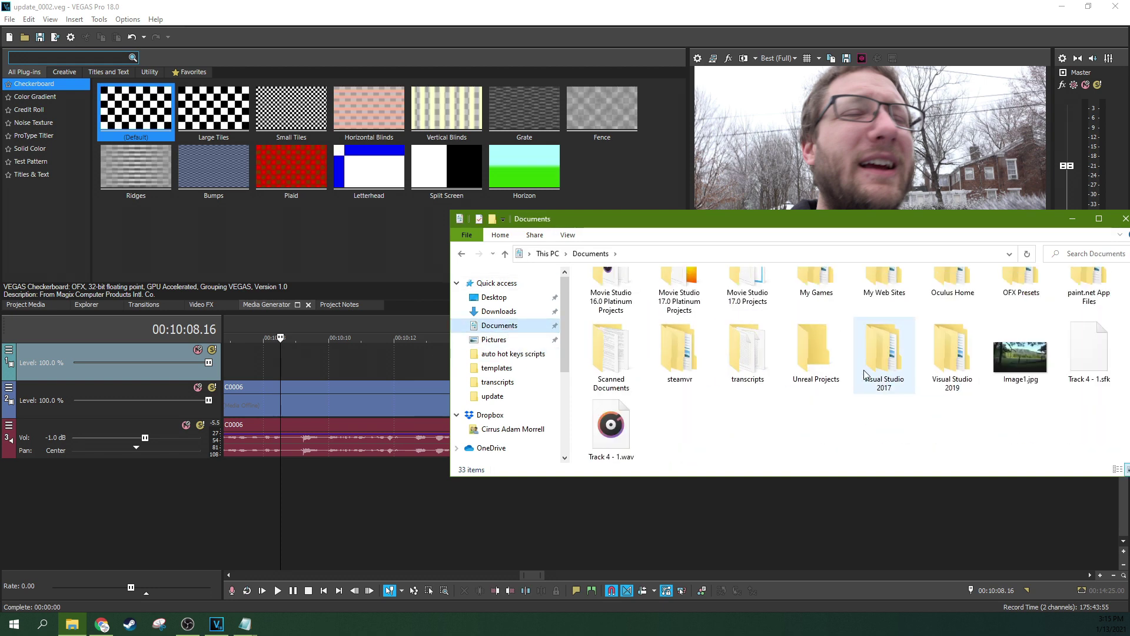
{"action": "double_click", "coordinate": [767, 361]}
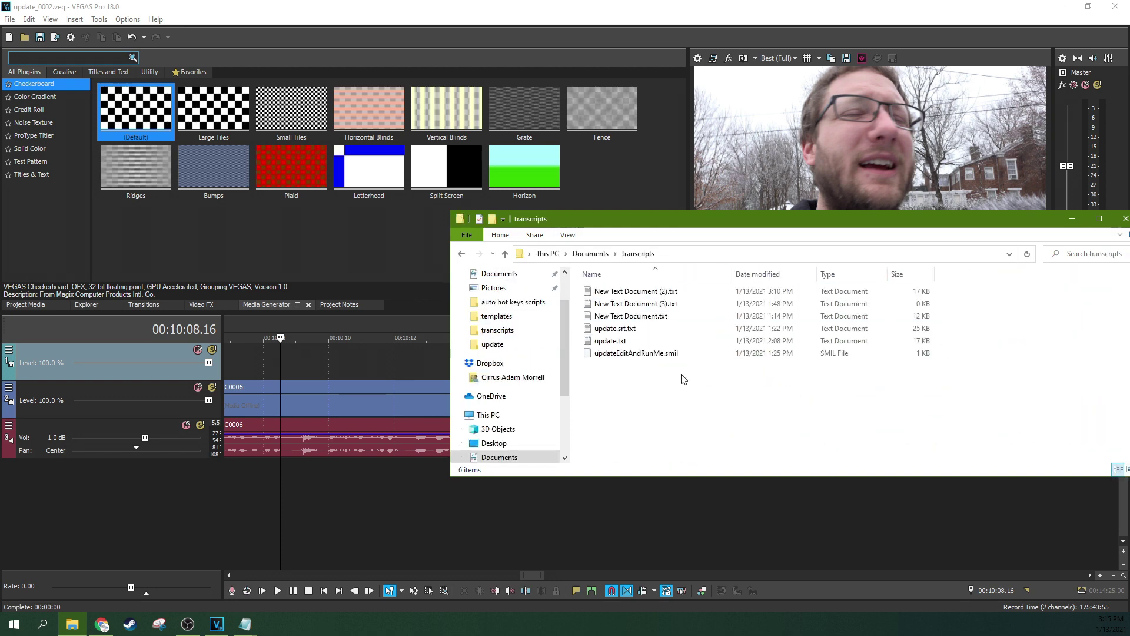
{"action": "right_click", "coordinate": [663, 386]}
{"action": "mouse_move", "coordinate": [692, 556]}
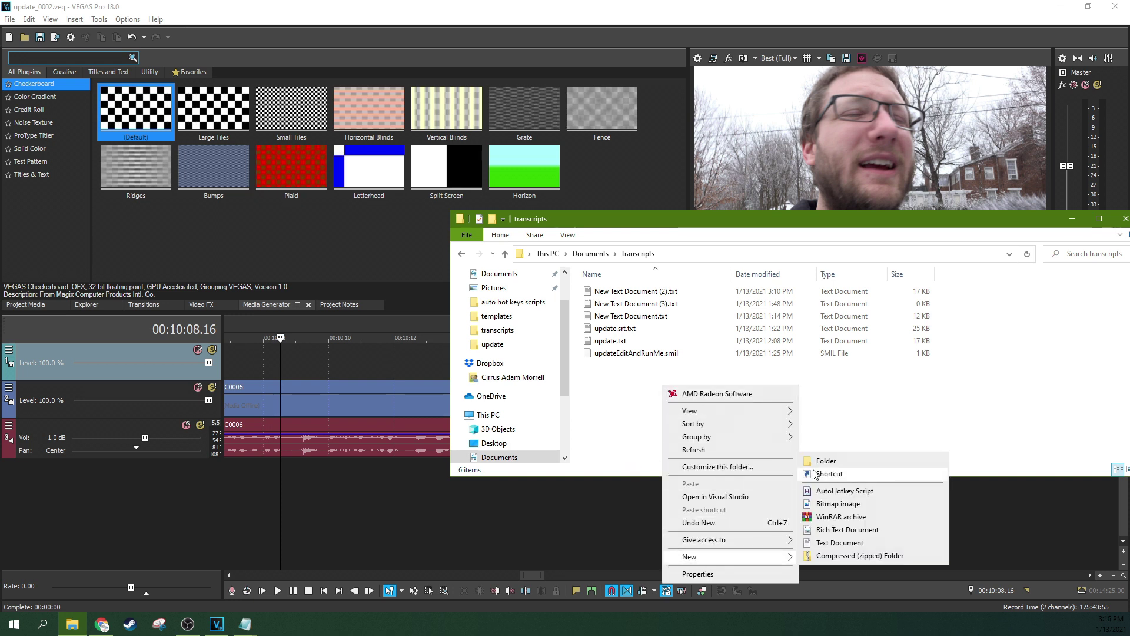
{"action": "left_click", "coordinate": [826, 461]}
{"action": "left_click", "coordinate": [655, 400]}
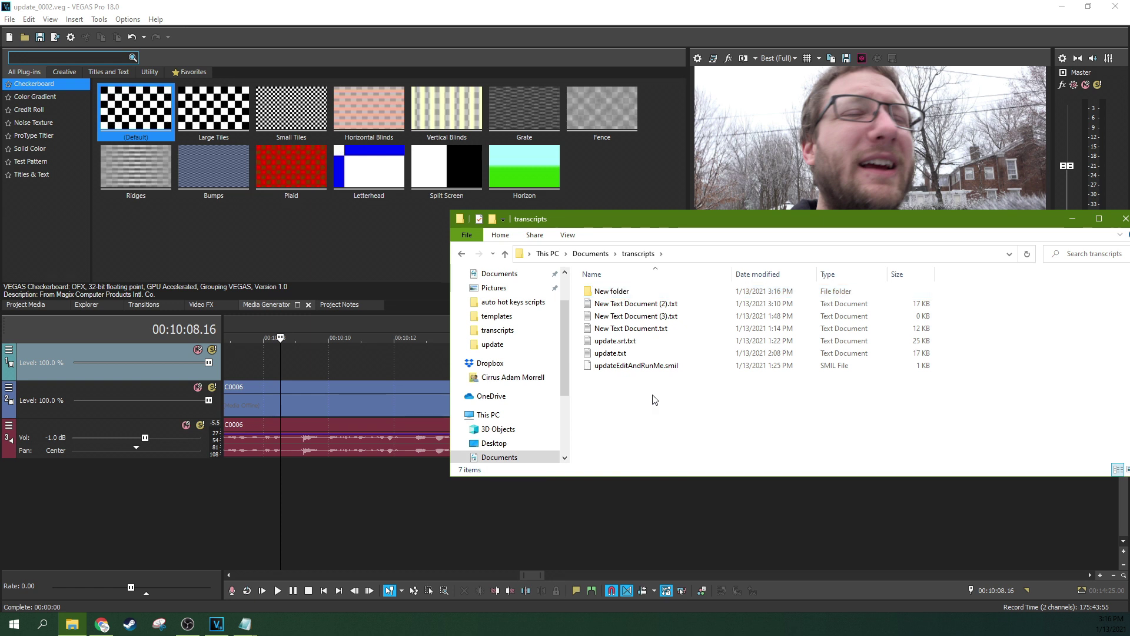
Inside New folder, create an empty text document named outsidetranscript.txt.
{"action": "double_click", "coordinate": [615, 291]}
{"action": "right_click", "coordinate": [629, 318]}
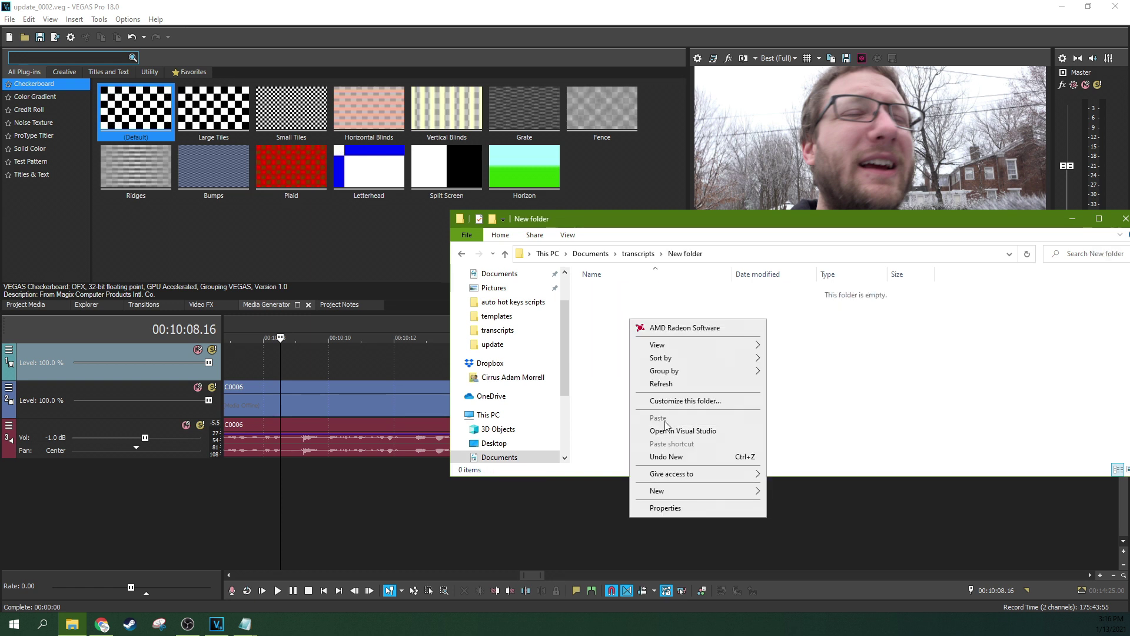
{"action": "mouse_move", "coordinate": [684, 490]}
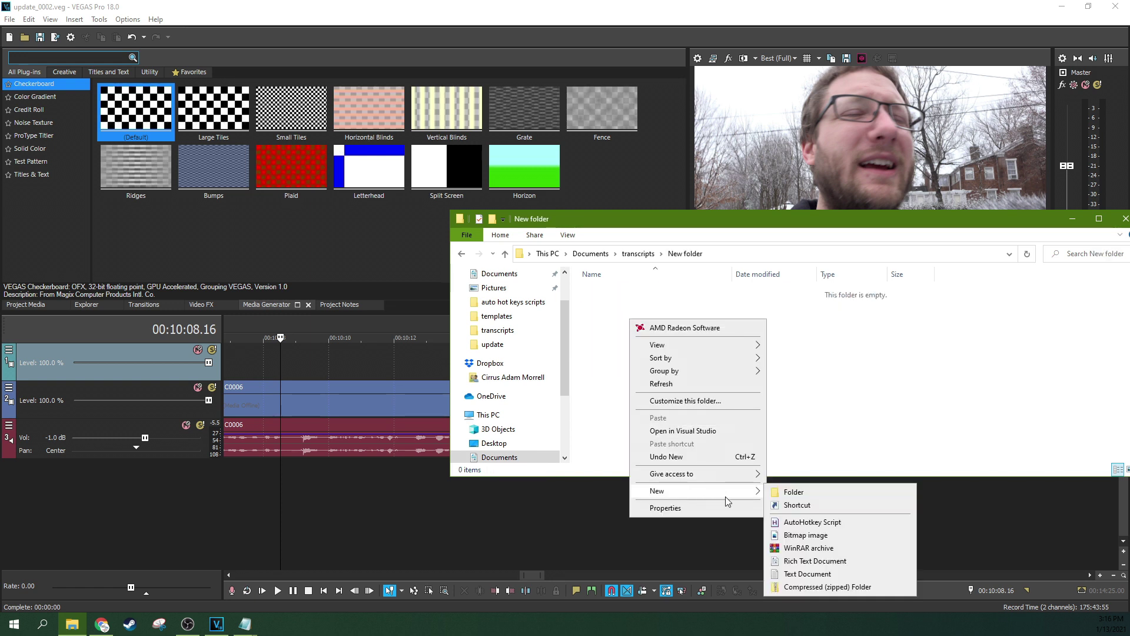
{"action": "left_click", "coordinate": [612, 377]}
{"action": "right_click", "coordinate": [630, 300]}
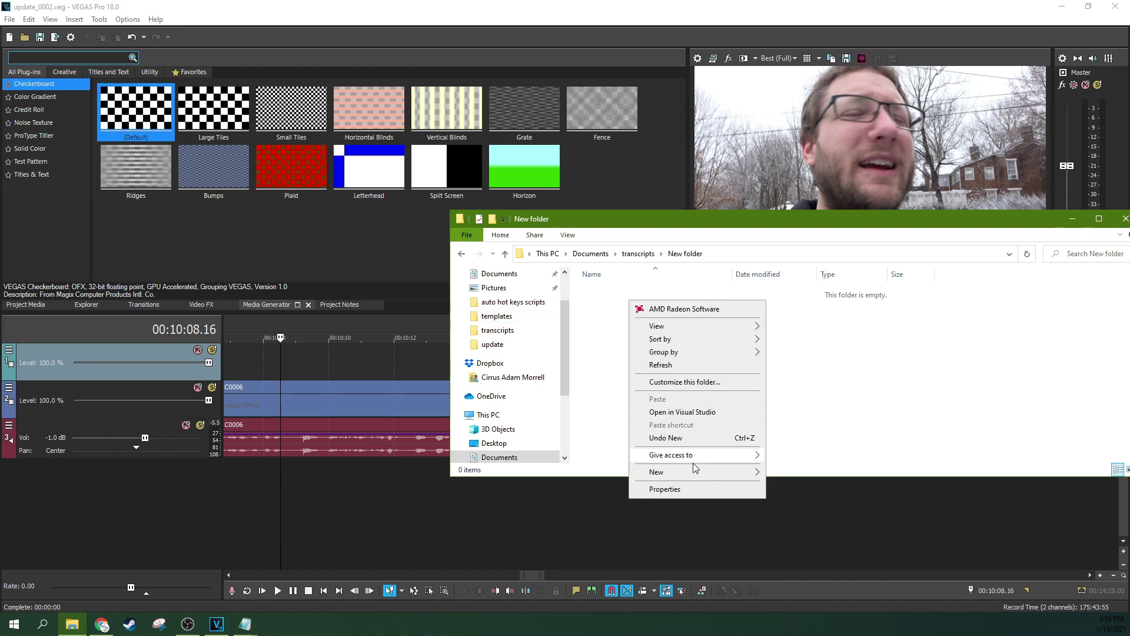
{"action": "mouse_move", "coordinate": [697, 474]}
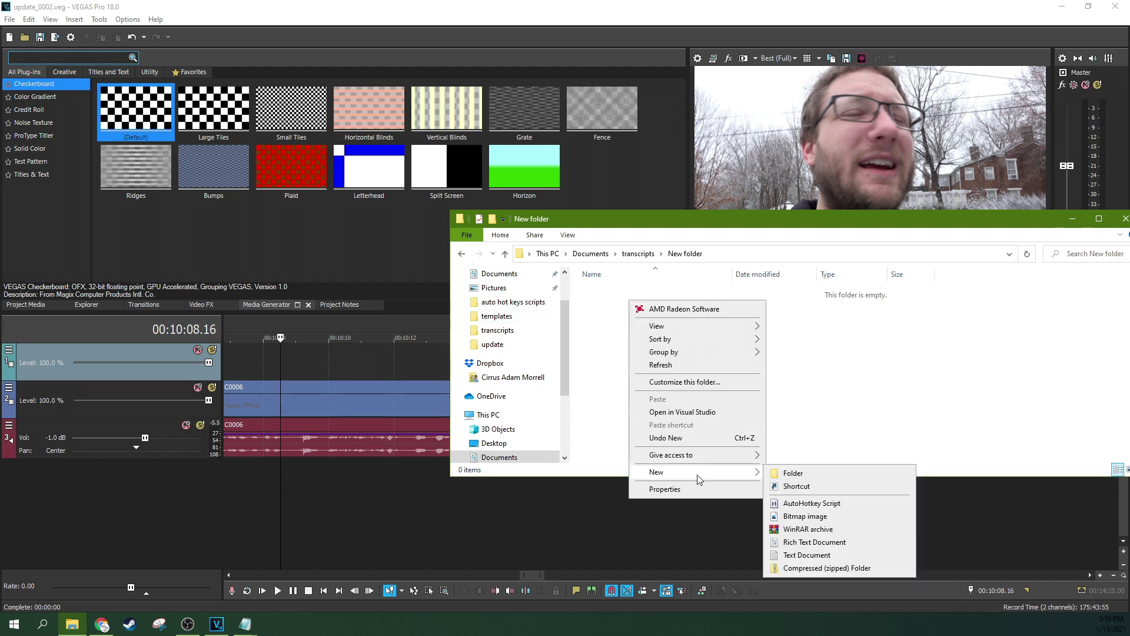
{"action": "left_click", "coordinate": [804, 555]}
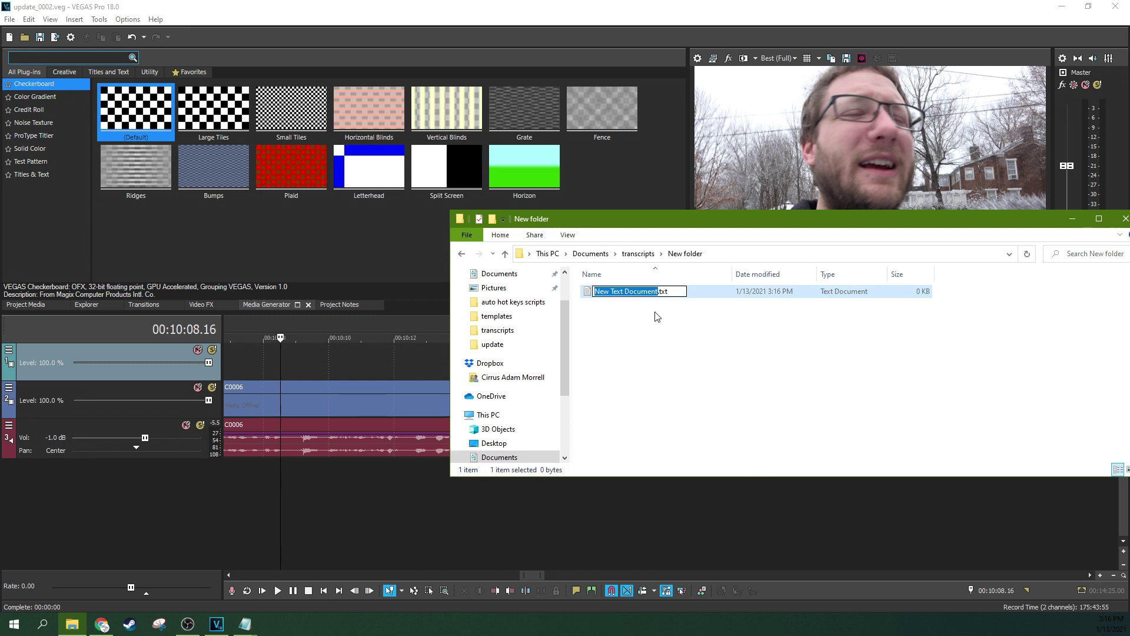
{"action": "type", "text": "outside"}
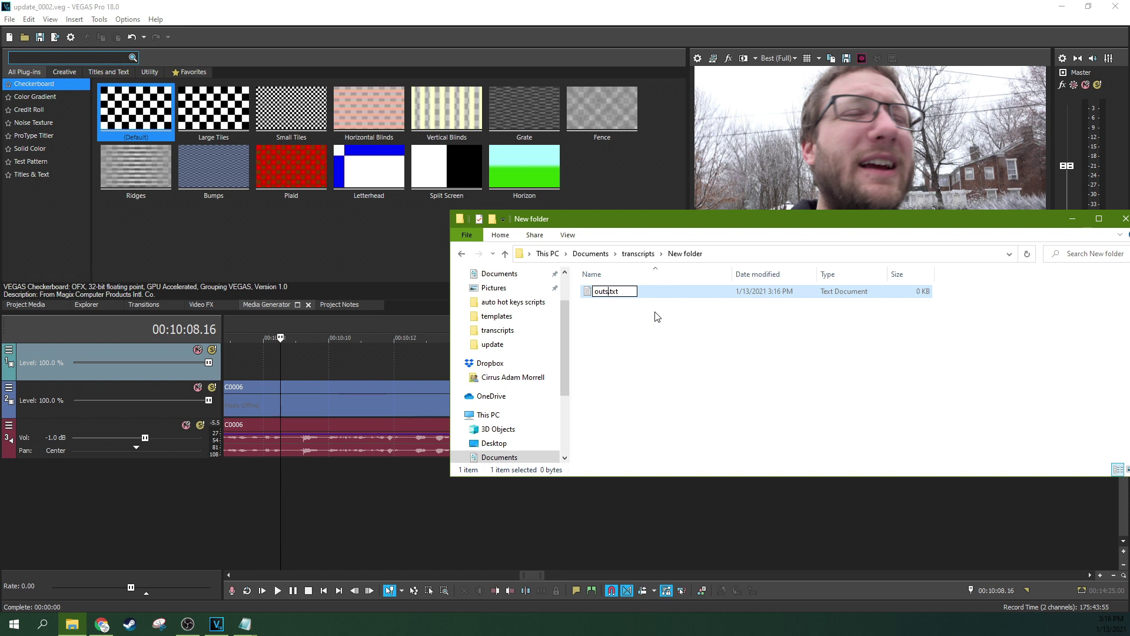
{"action": "type", "text": "transcript"}
{"action": "left_click", "coordinate": [617, 301]}
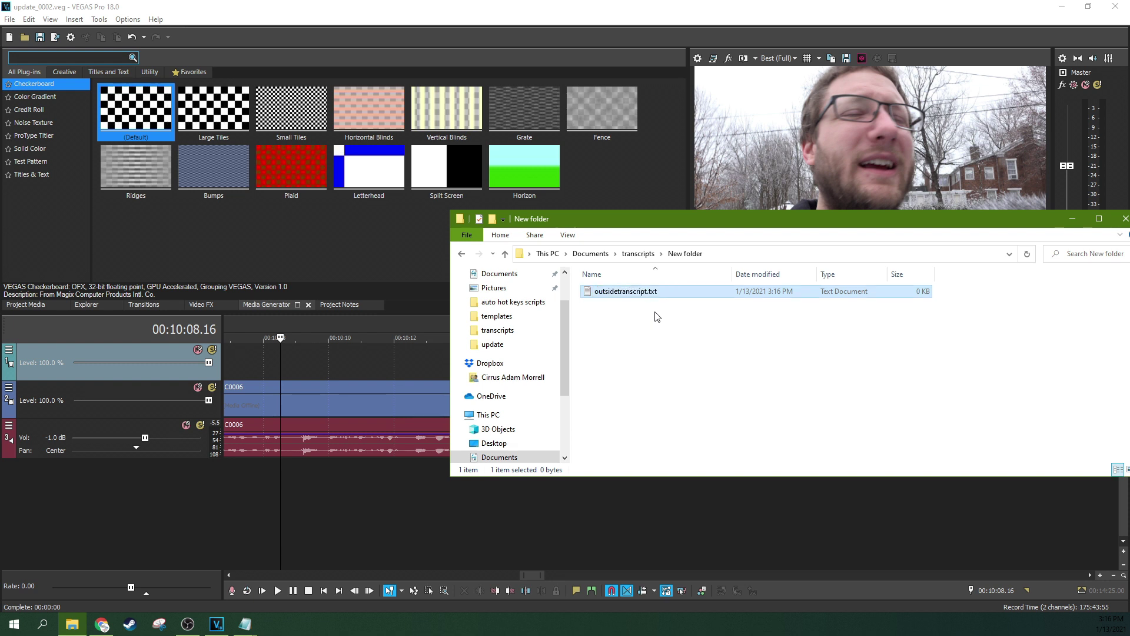
Open outsidetranscript.txt in Notepad and paste the copied timestamped transcript into it.
{"action": "double_click", "coordinate": [616, 295]}
{"action": "right_click", "coordinate": [476, 254]}
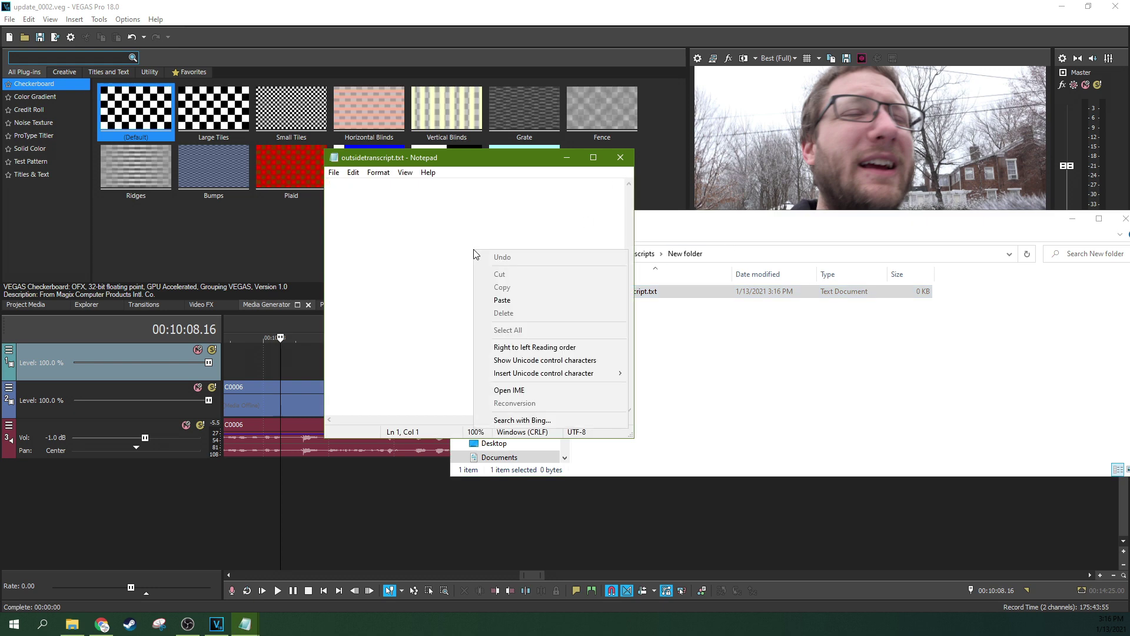
{"action": "left_click", "coordinate": [506, 300]}
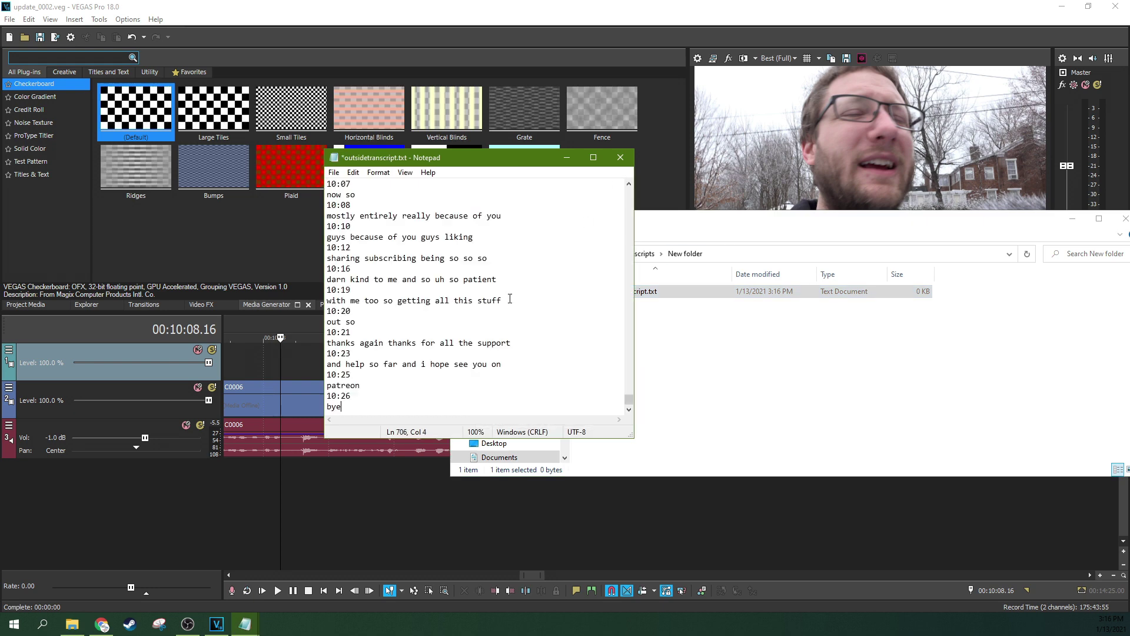
{"action": "scroll", "coordinate": [490, 369], "scroll_direction": "up", "scroll_amount": 15}
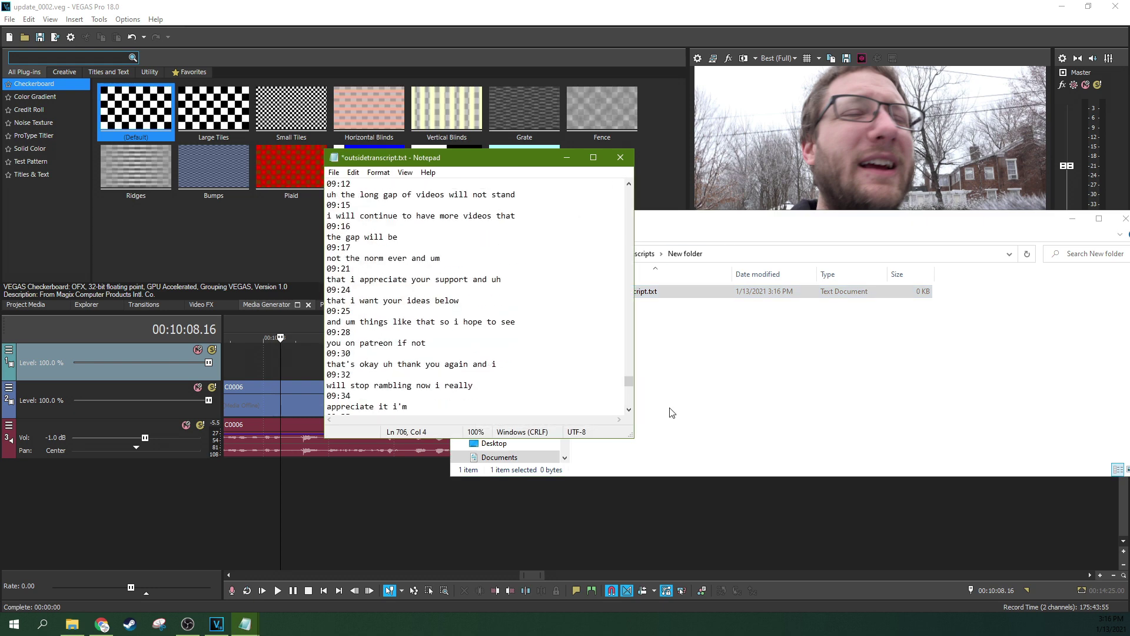
{"action": "left_click_drag", "start_coordinate": [631, 388], "coordinate": [629, 191]}
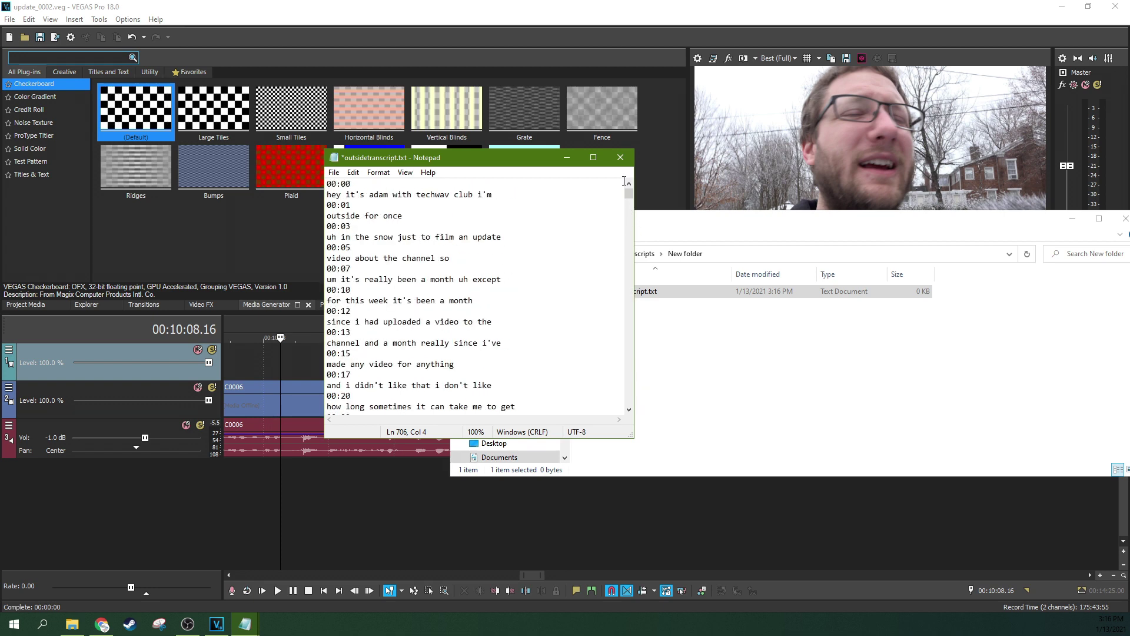
{"action": "left_click_drag", "start_coordinate": [352, 184], "coordinate": [327, 184]}
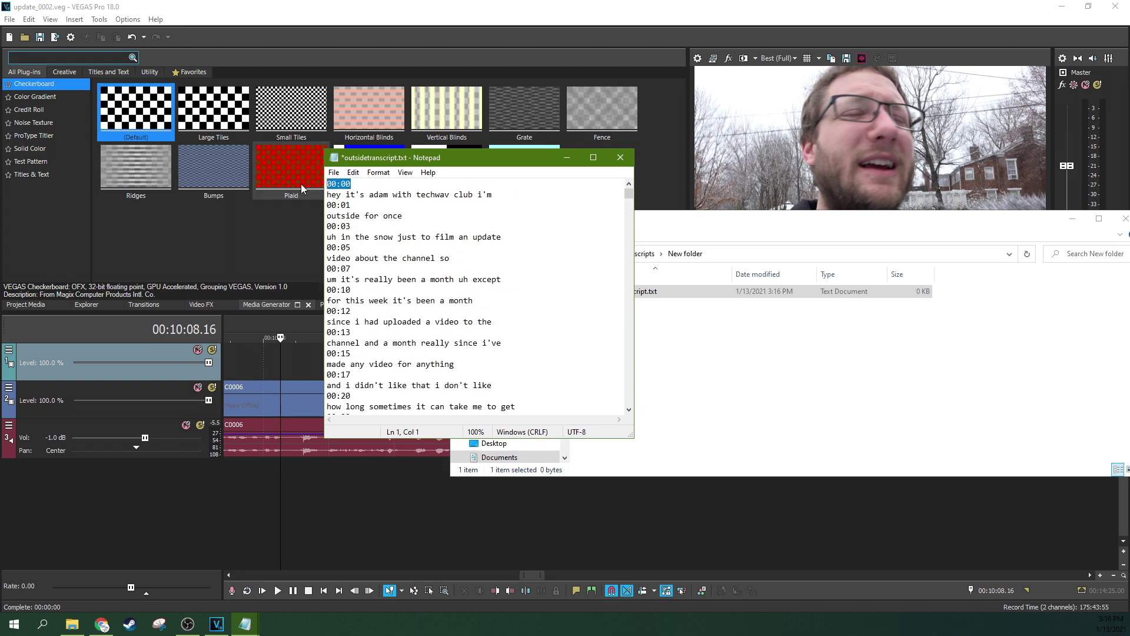
Save outsidetranscript.txt and close Notepad.
{"action": "left_click", "coordinate": [335, 173]}
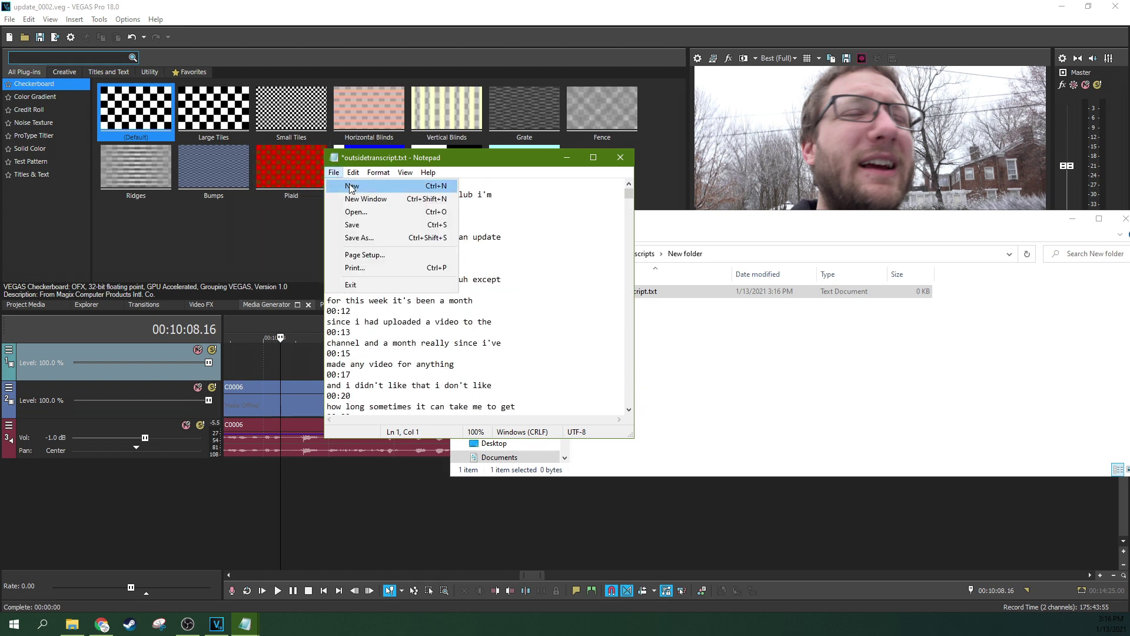
{"action": "left_click", "coordinate": [352, 225]}
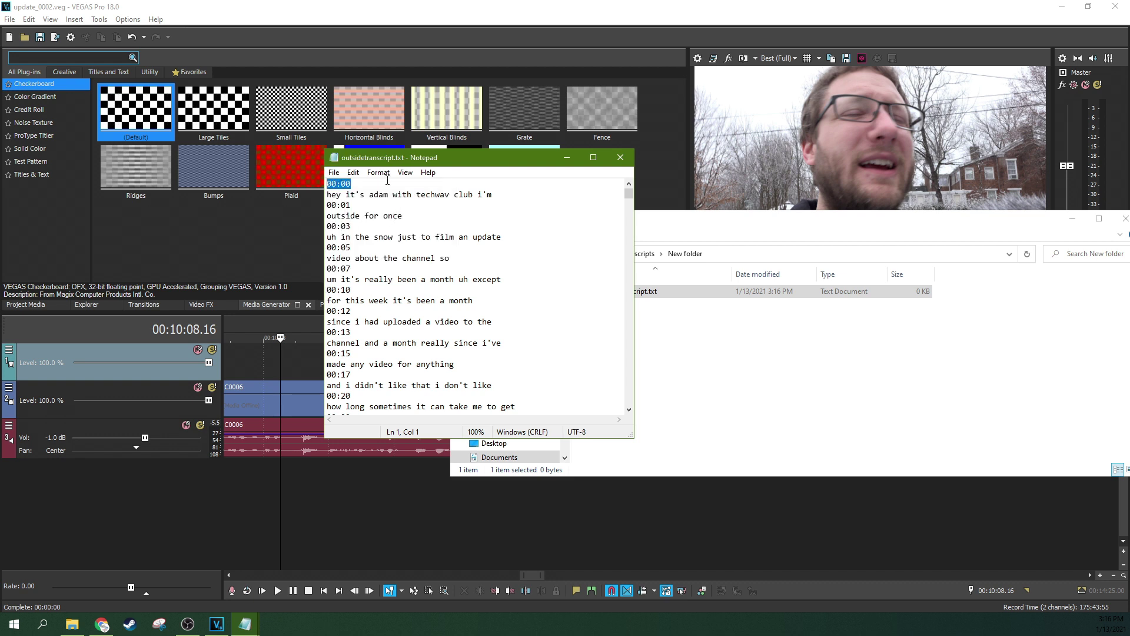
{"action": "left_click", "coordinate": [620, 157]}
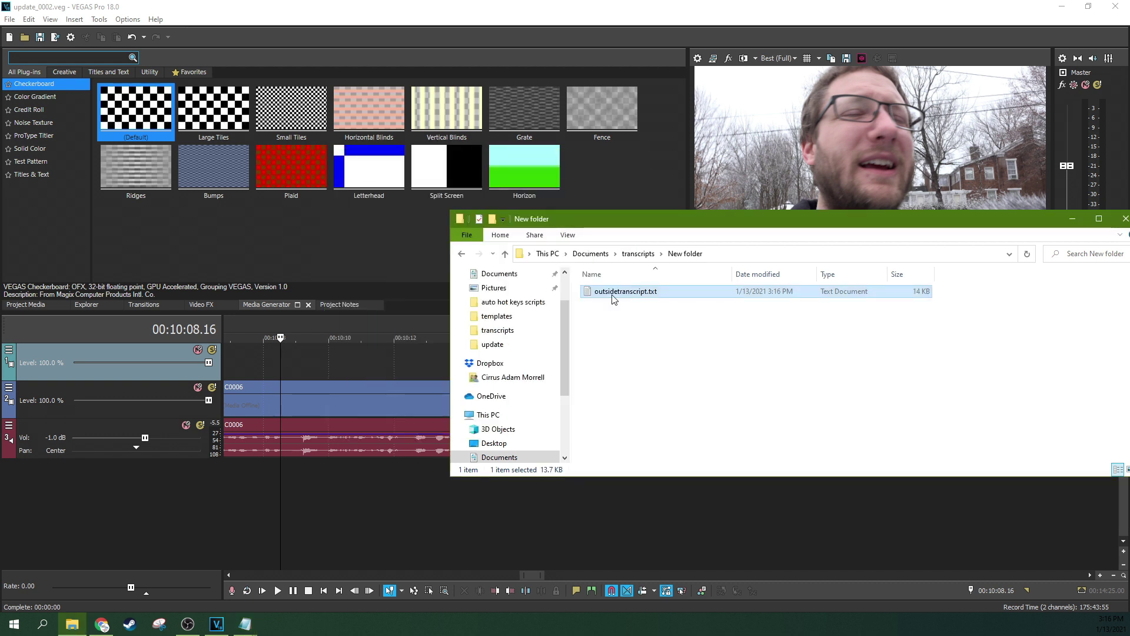
Move the New folder Explorer window up and to the left.
{"action": "right_click", "coordinate": [613, 299]}
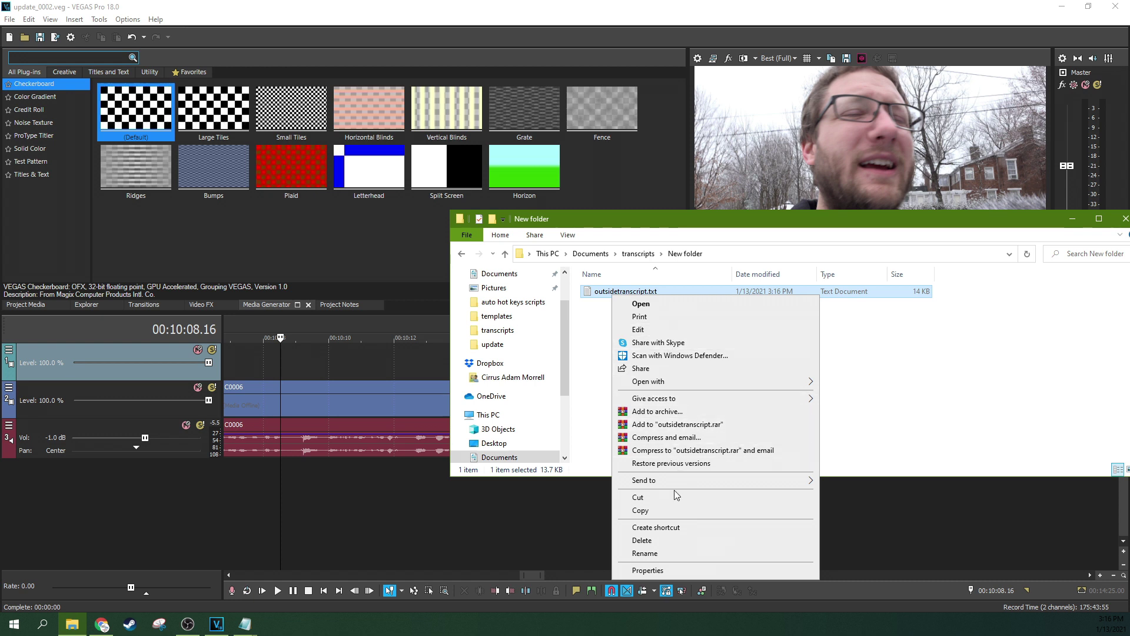
{"action": "mouse_move", "coordinate": [686, 487]}
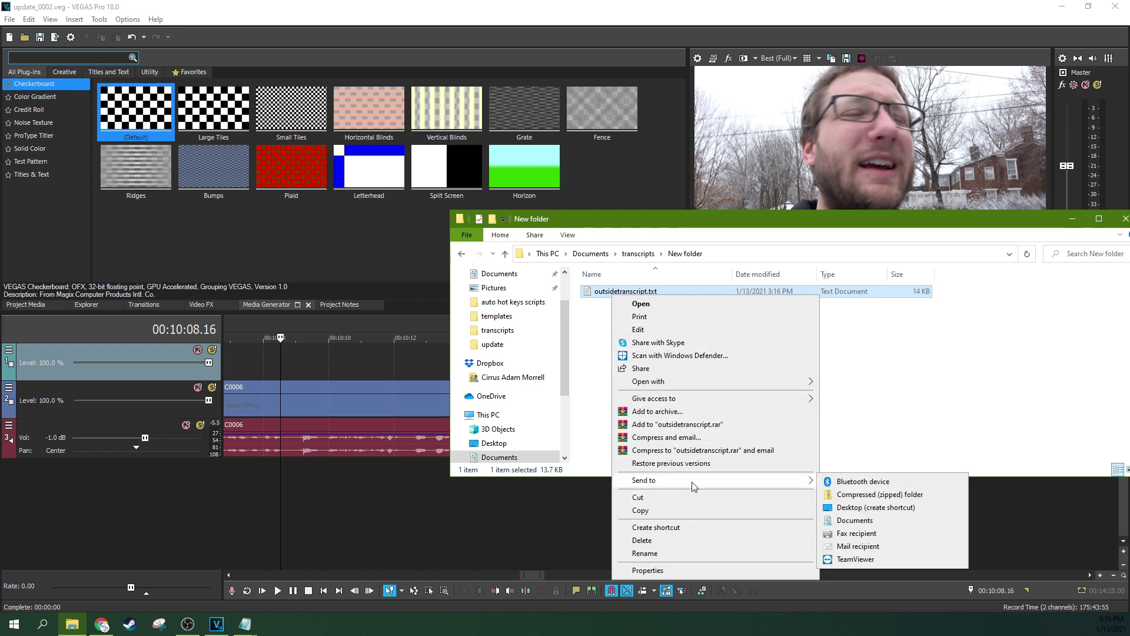
{"action": "left_click", "coordinate": [955, 382]}
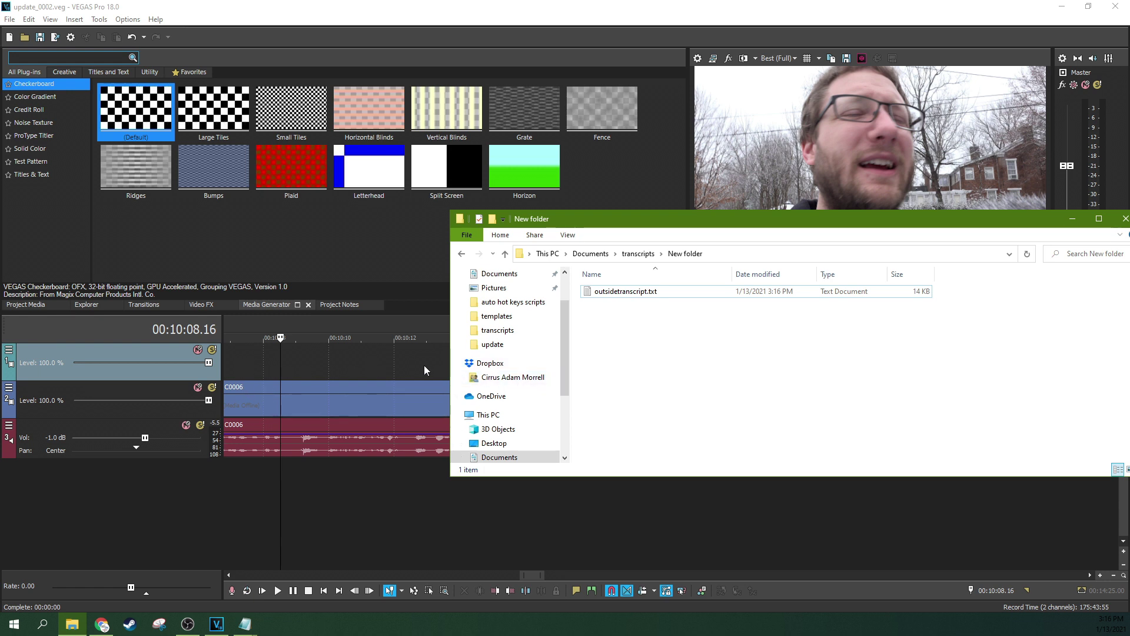
{"action": "left_click", "coordinate": [597, 223]}
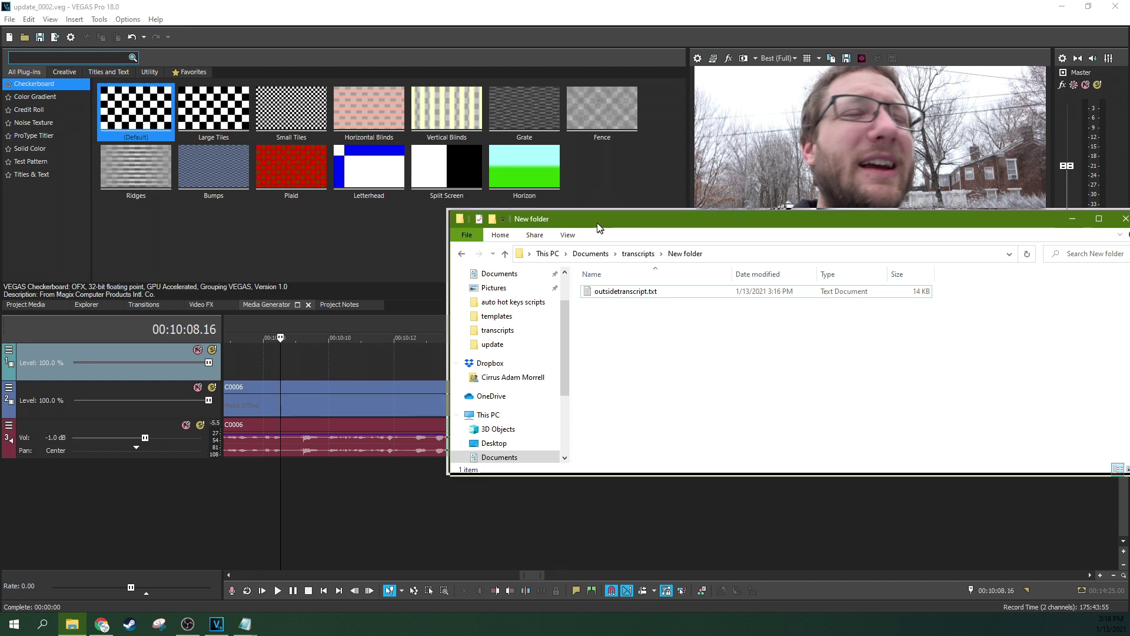
{"action": "left_click_drag", "start_coordinate": [597, 223], "coordinate": [544, 209]}
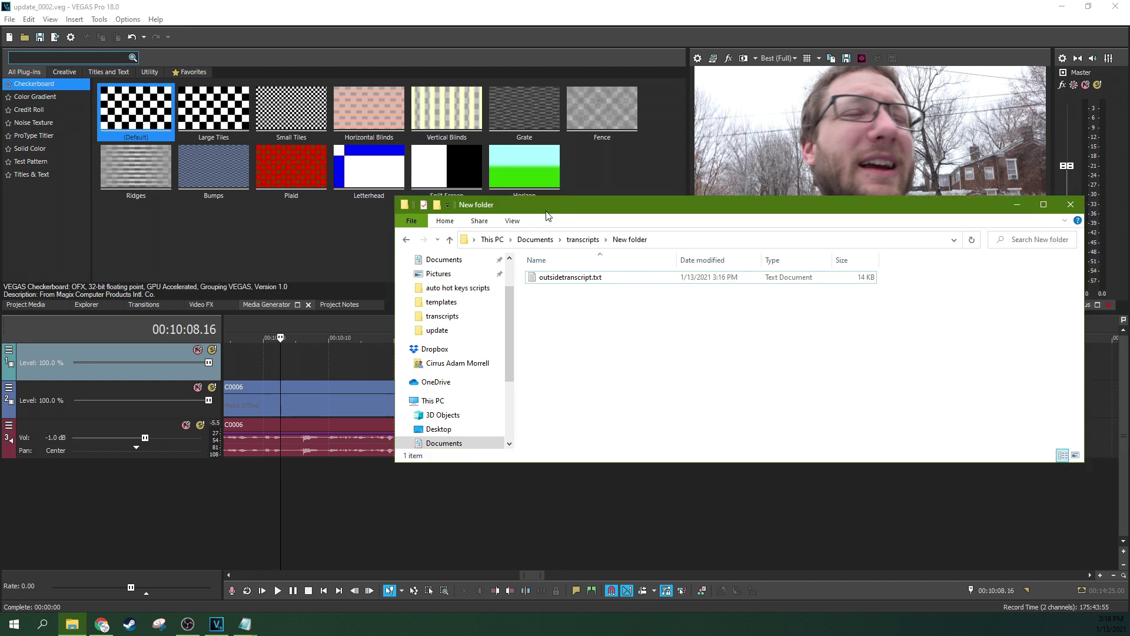
Rename outsidetranscript.txt to withtimestampsoutsidetranscript.txt.
{"action": "right_click", "coordinate": [545, 285]}
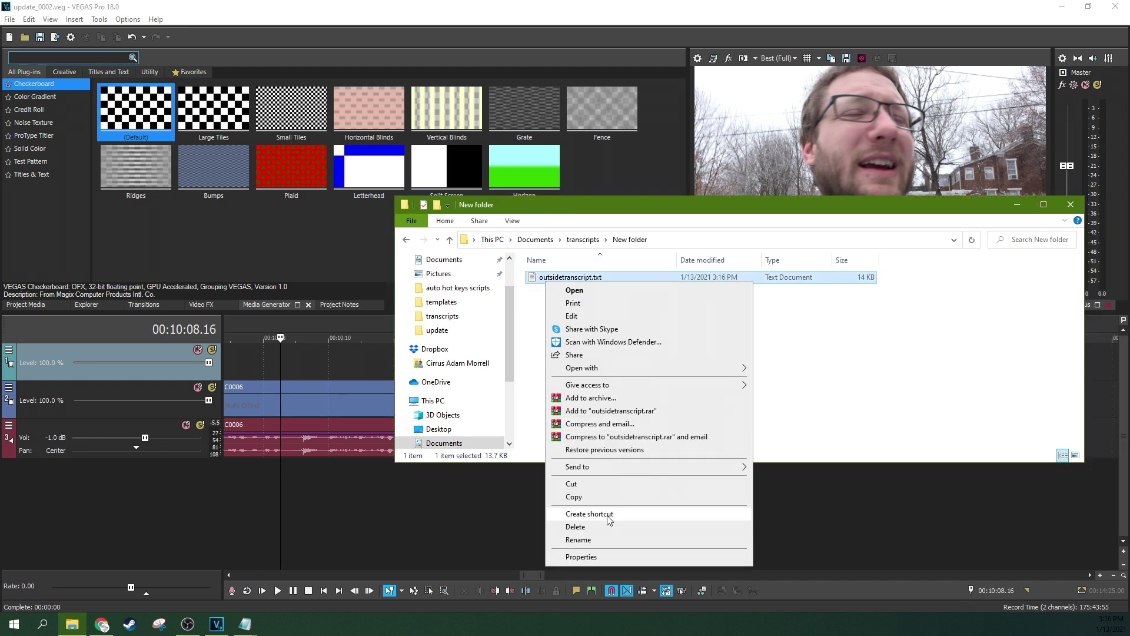
{"action": "left_click", "coordinate": [597, 539]}
{"action": "left_click", "coordinate": [595, 277]}
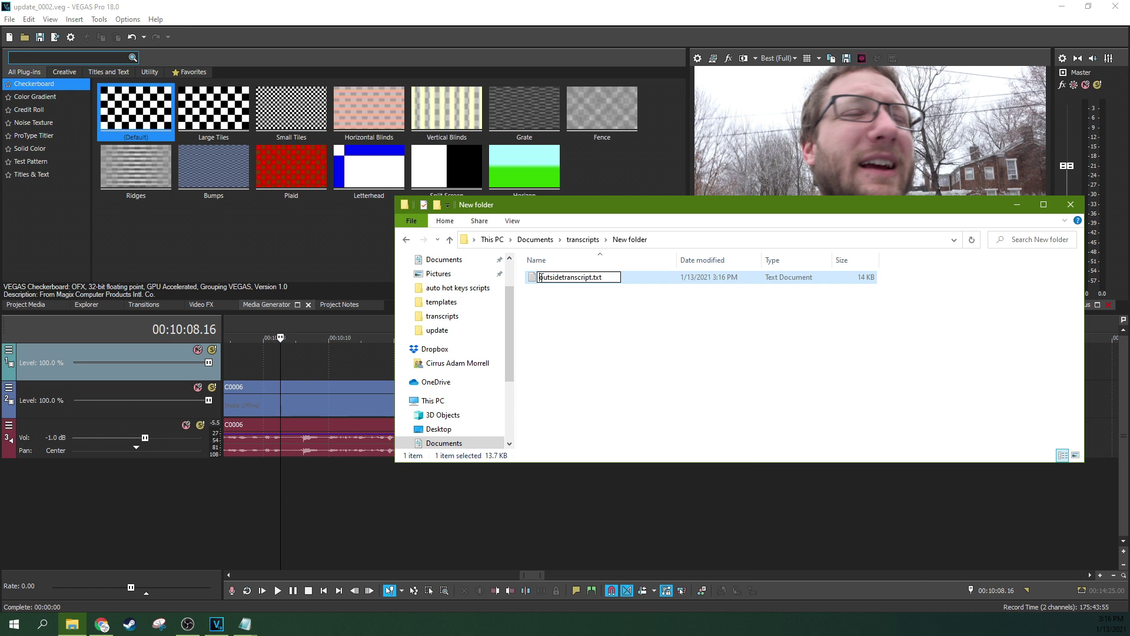
{"action": "type", "text": "withtimestamps"}
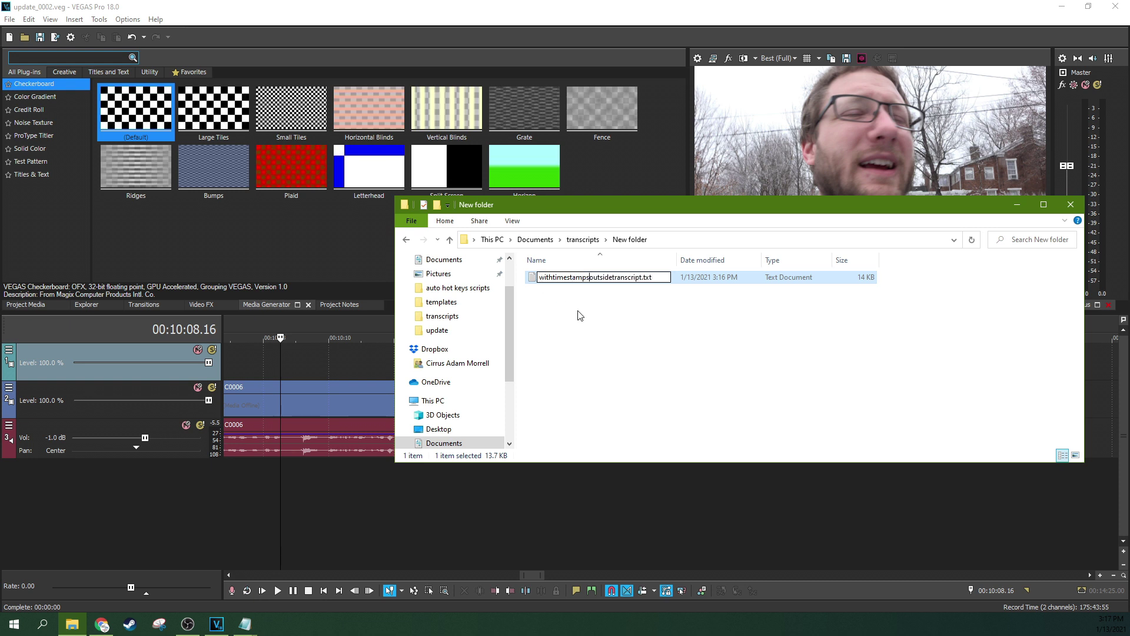
{"action": "left_click", "coordinate": [580, 317]}
{"action": "right_click", "coordinate": [589, 315]}
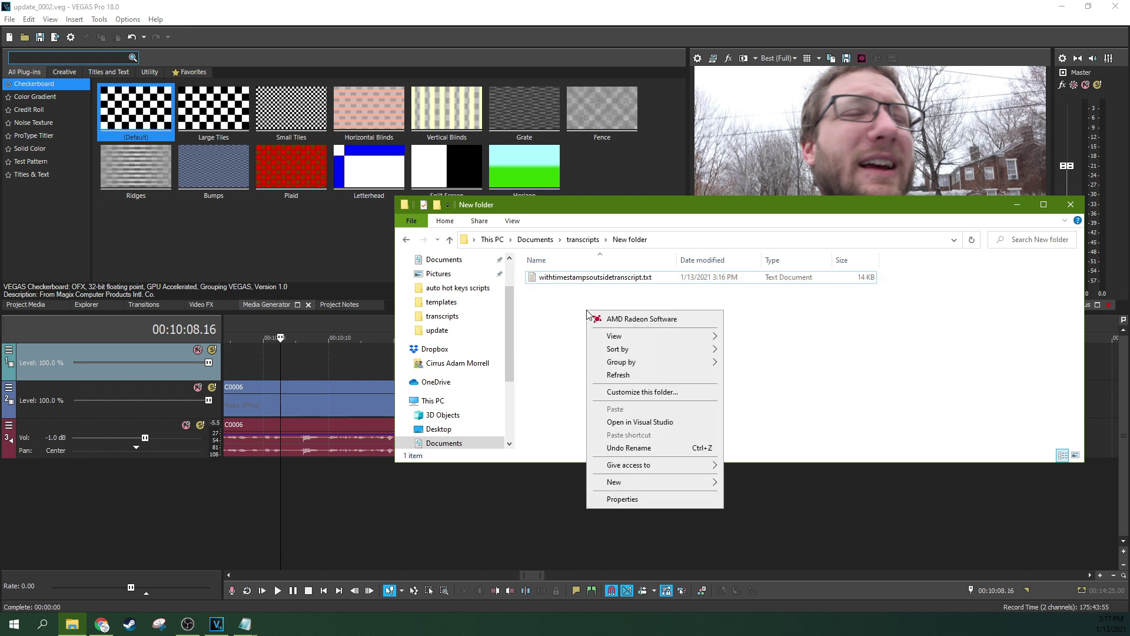
{"action": "left_click", "coordinate": [852, 297]}
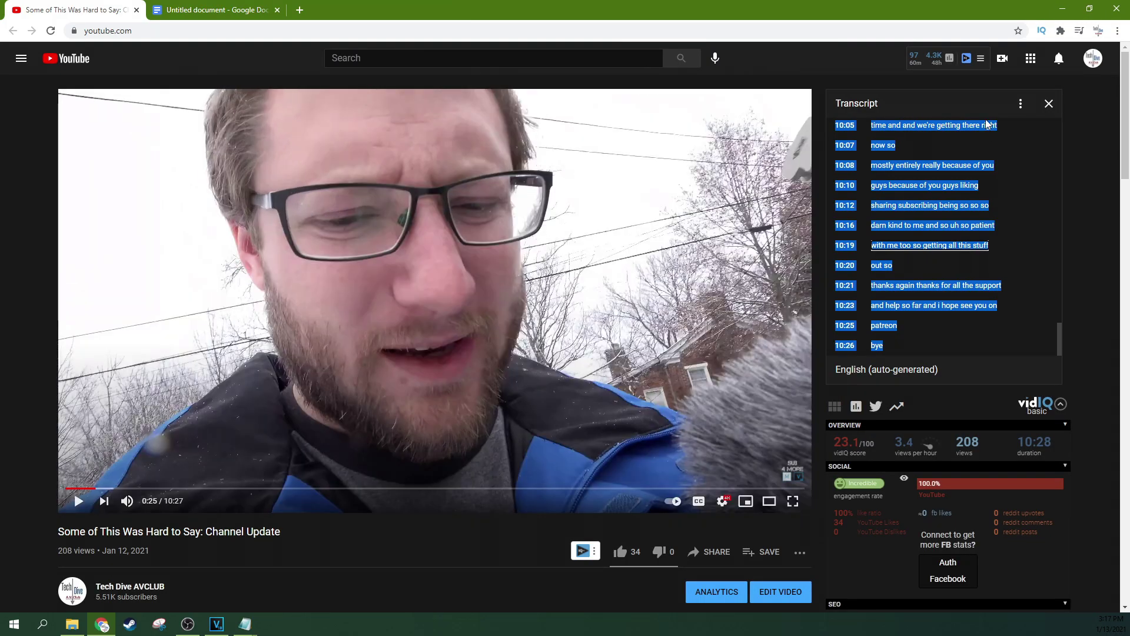
Turn off timestamps in the YouTube transcript panel.
{"action": "left_click", "coordinate": [1021, 106]}
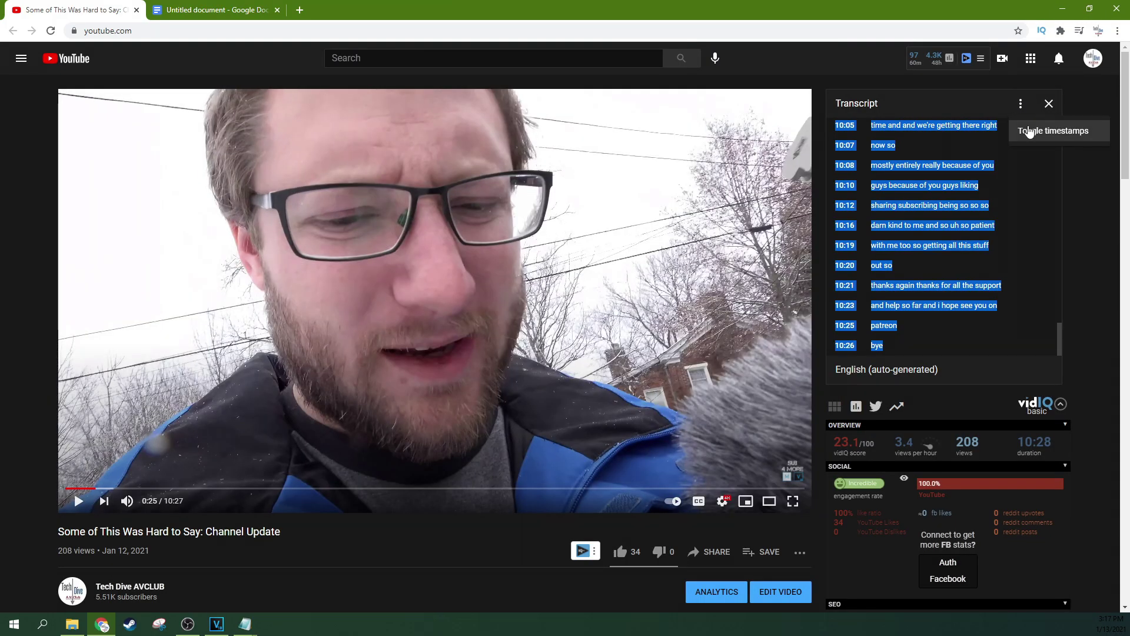
{"action": "left_click", "coordinate": [1027, 130]}
{"action": "scroll", "coordinate": [909, 144], "scroll_direction": "up", "scroll_amount": 4}
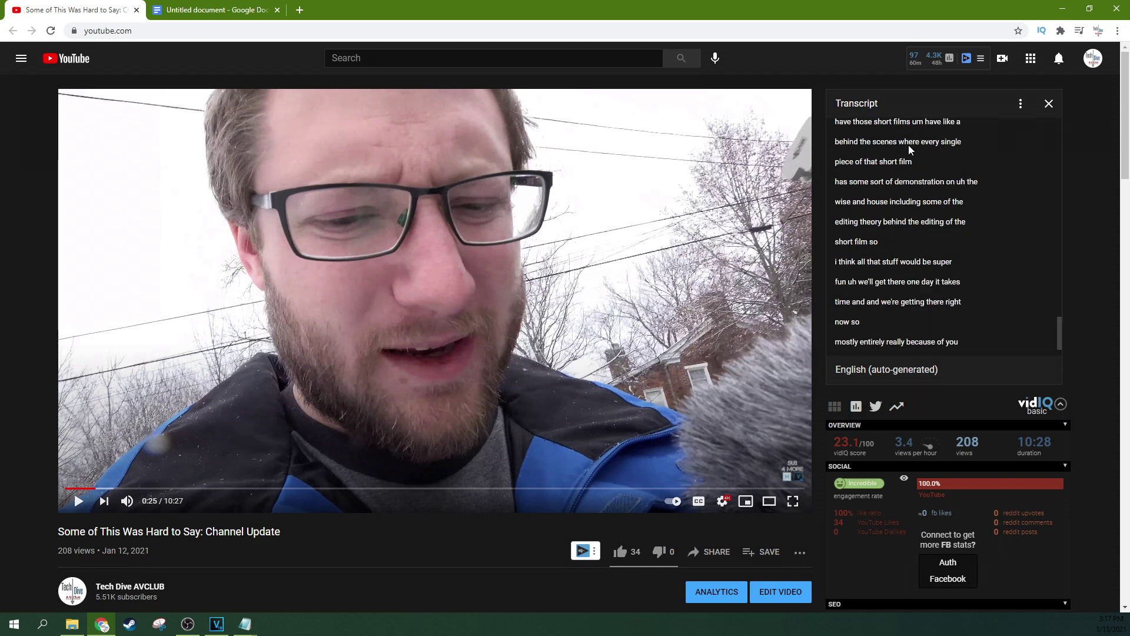
{"action": "scroll", "coordinate": [1036, 329], "scroll_direction": "down", "scroll_amount": 2}
{"action": "left_click_drag", "start_coordinate": [1059, 350], "coordinate": [1053, 76]}
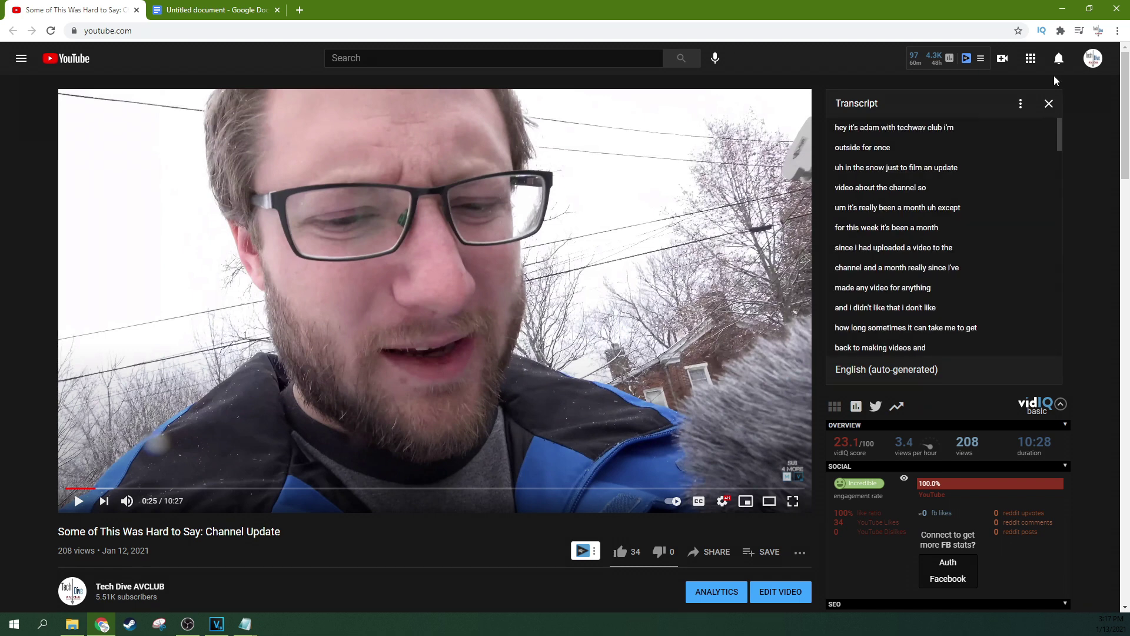
Select the timestamp-free transcript from the first line through 'bye' and copy it.
{"action": "left_click", "coordinate": [841, 129]}
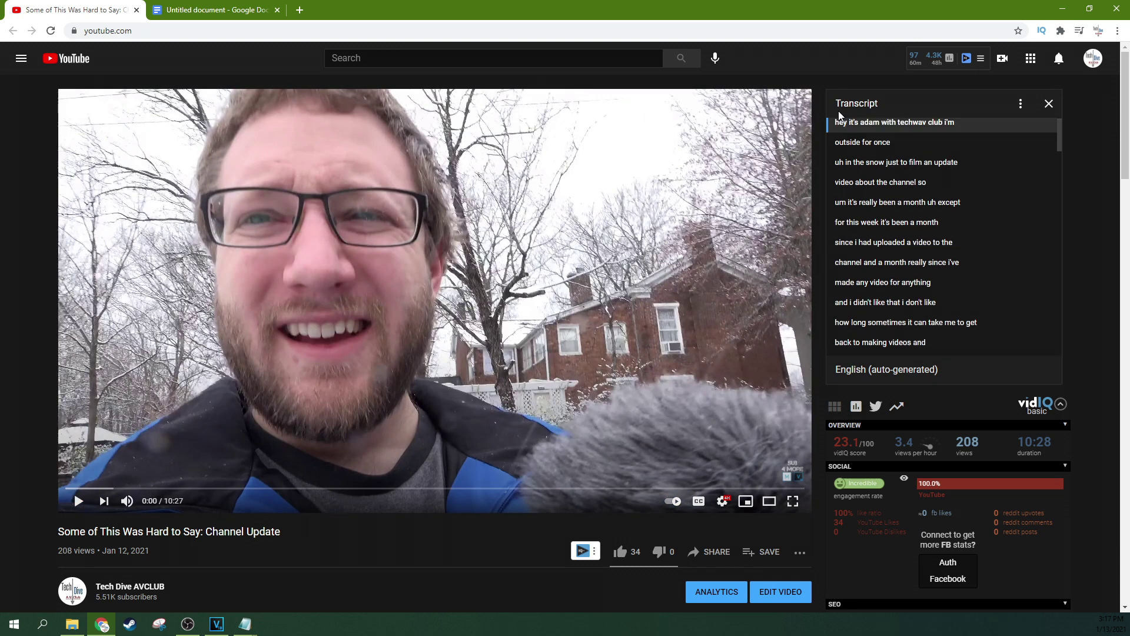
{"action": "left_click_drag", "start_coordinate": [833, 125], "coordinate": [1023, 347]}
{"action": "right_click", "coordinate": [871, 237]}
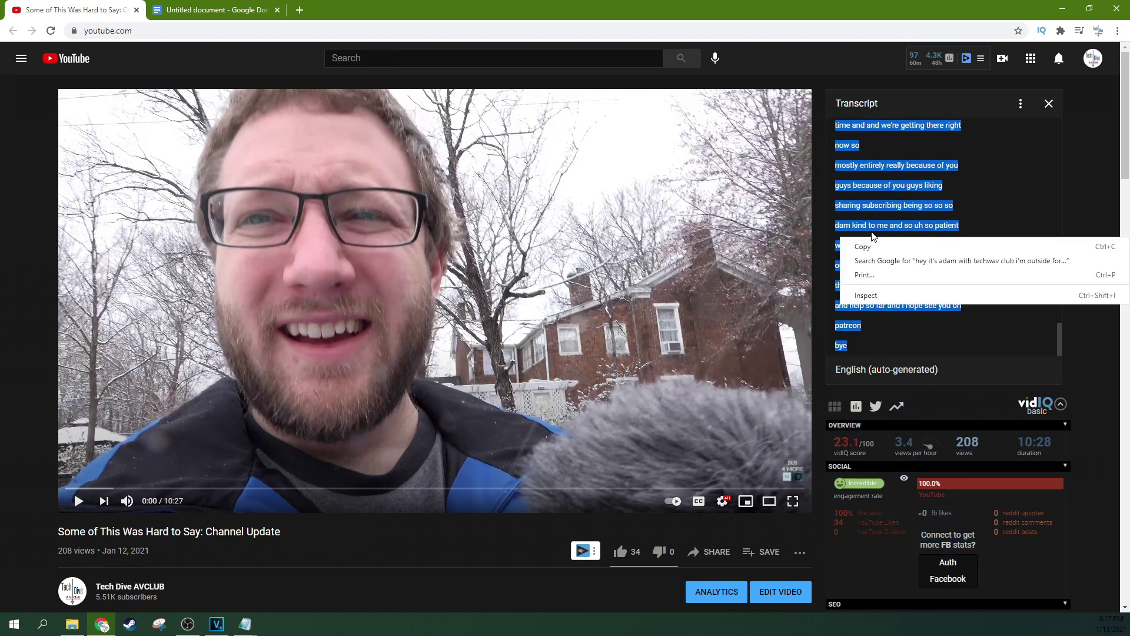
{"action": "right_click", "coordinate": [871, 229]}
{"action": "left_click", "coordinate": [880, 239]}
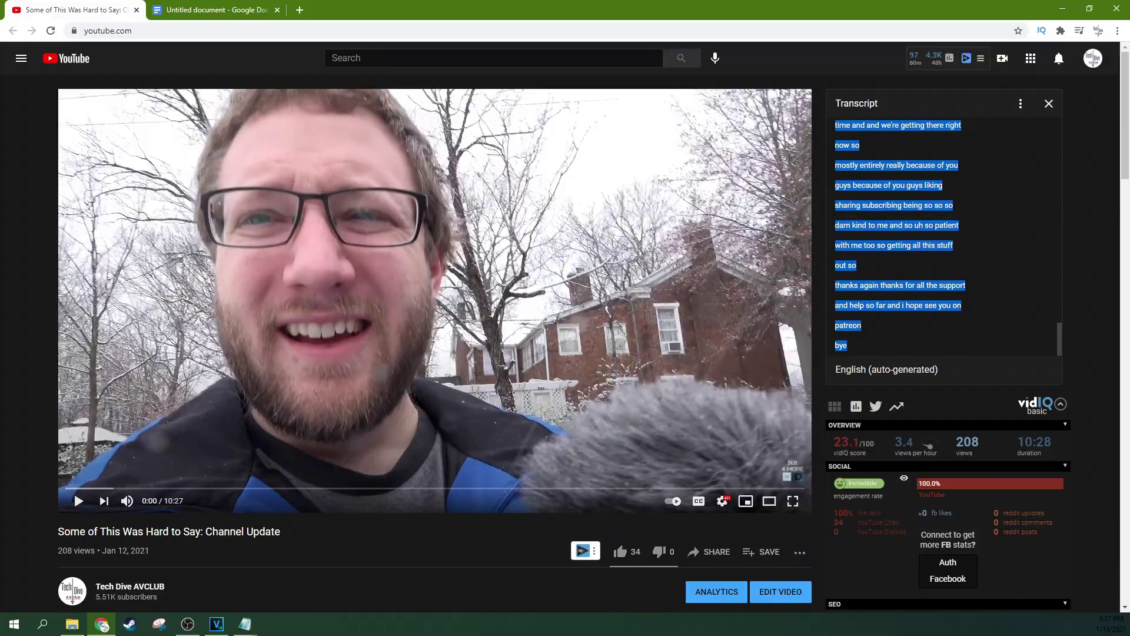
{"action": "key", "text": "alt+Tab"}
{"action": "right_click", "coordinate": [585, 345]}
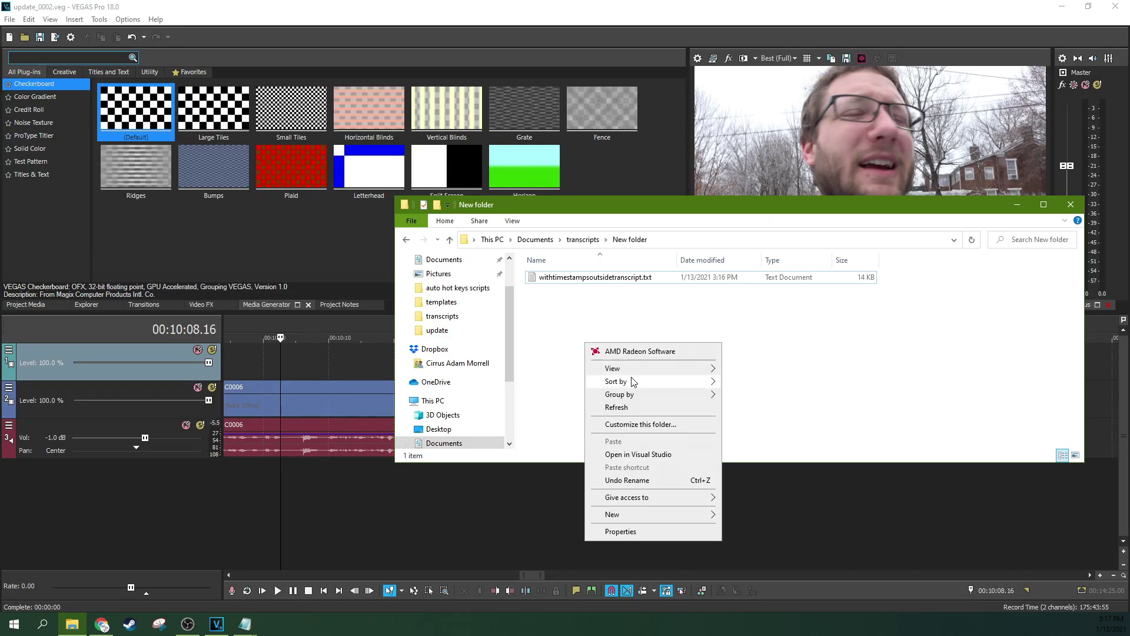
Create notimestampsoutsidets.txt in New folder and open it in Notepad.
{"action": "mouse_move", "coordinate": [633, 369]}
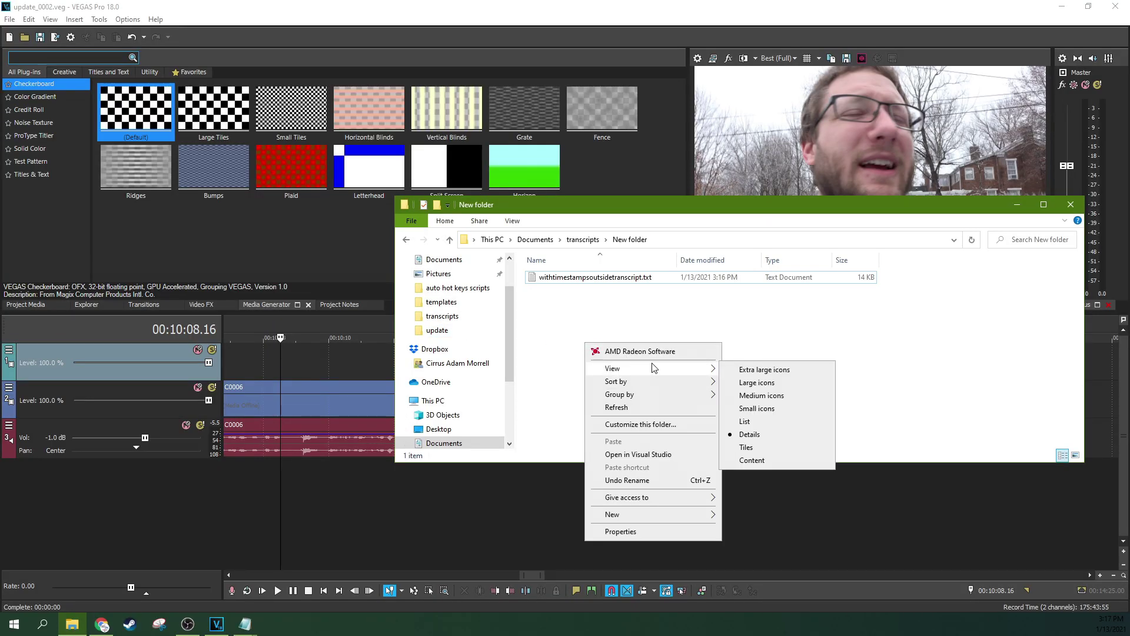
{"action": "mouse_move", "coordinate": [665, 516]}
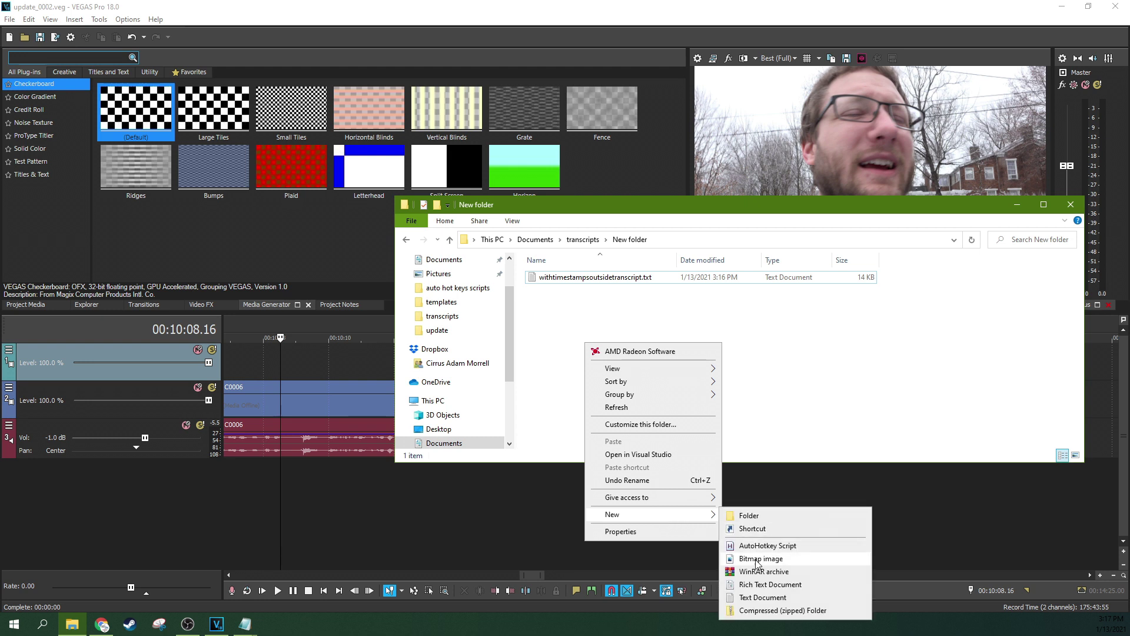
{"action": "left_click", "coordinate": [759, 596]}
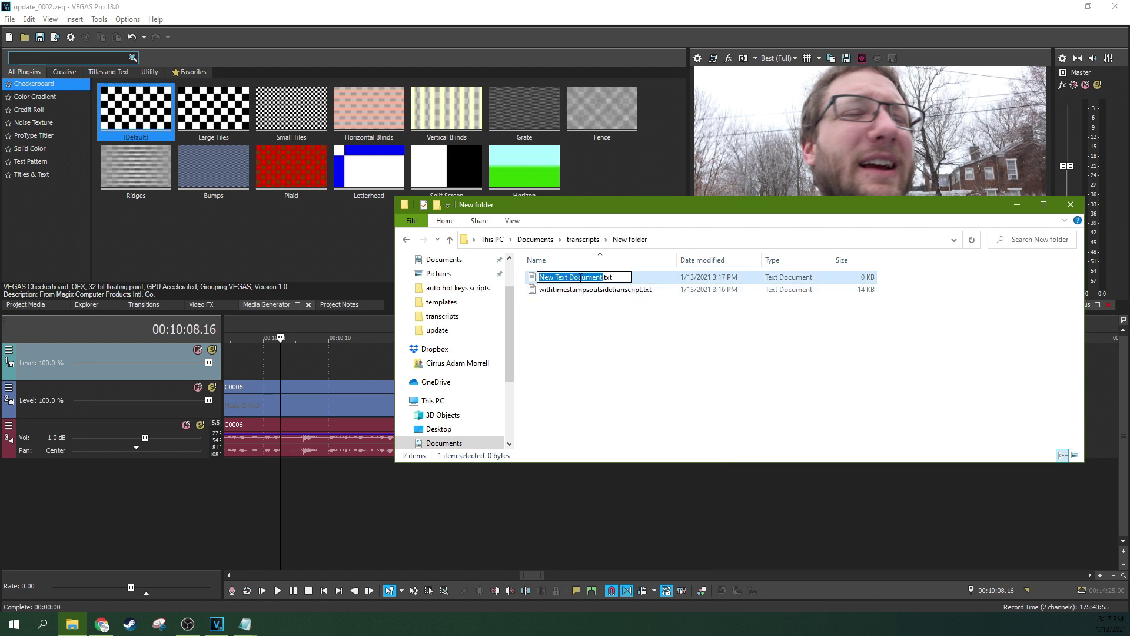
{"action": "type", "text": "notimes"}
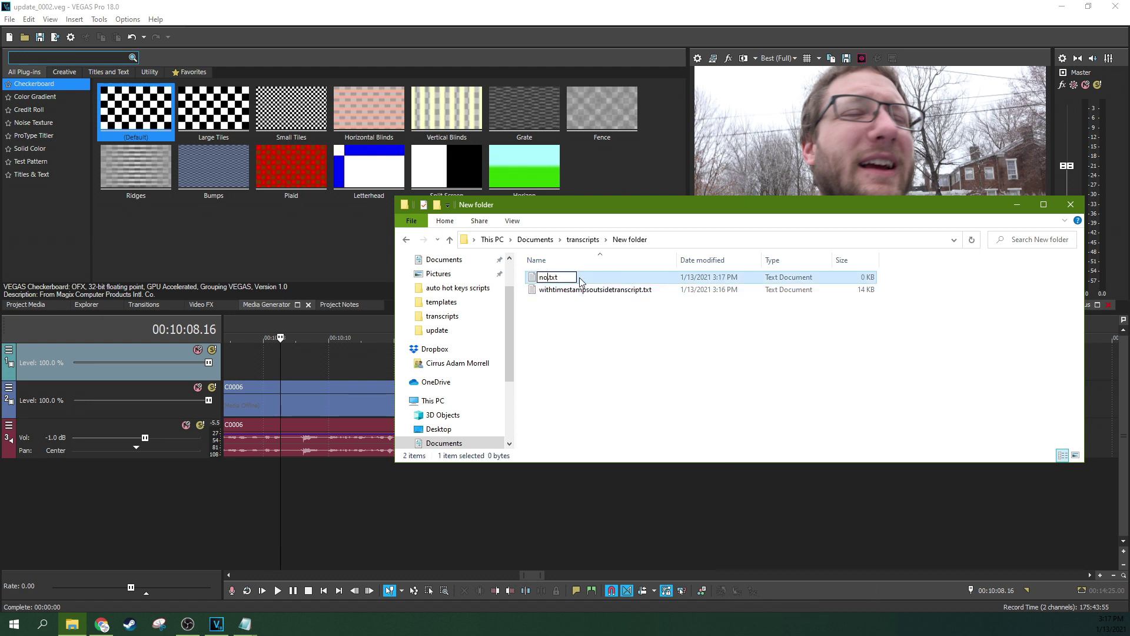
{"action": "type", "text": "tamps"}
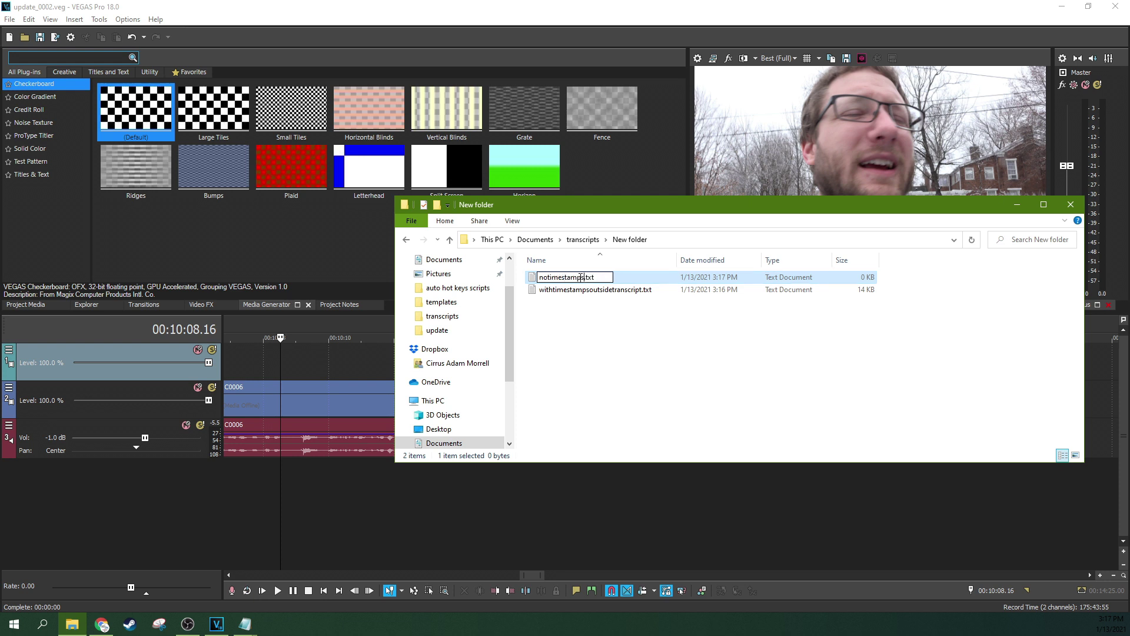
{"action": "type", "text": "outsidets"}
{"action": "key", "text": "Return"}
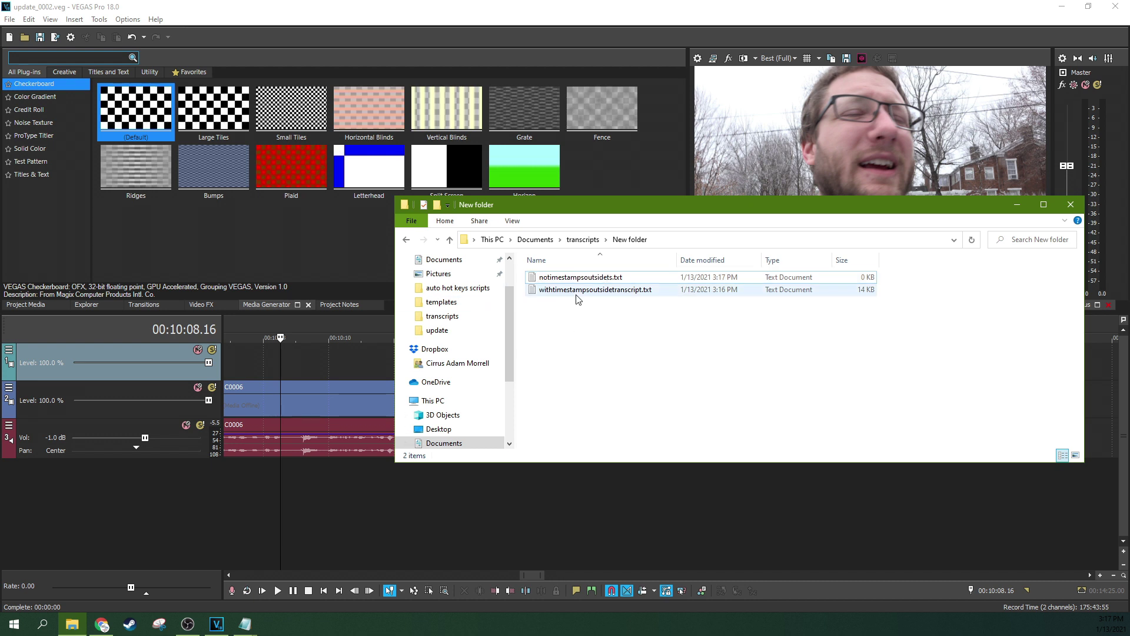
{"action": "key", "text": "Return"}
{"action": "right_click", "coordinate": [551, 250]}
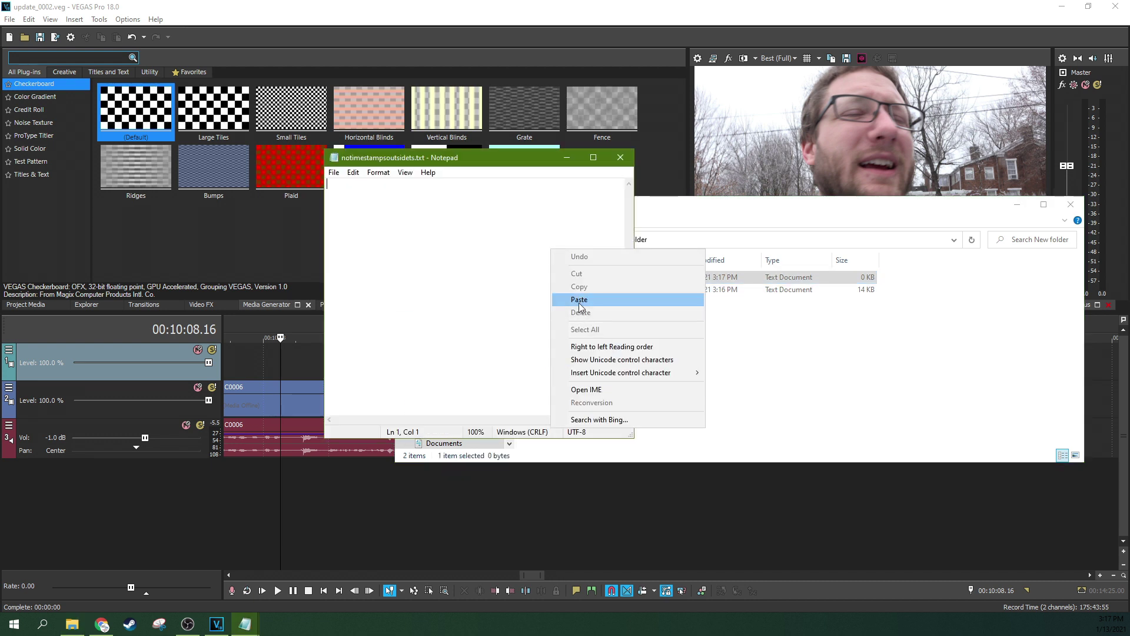
Paste the copied timestamp-free transcript into notimestampsoutsidets.txt and save.
{"action": "left_click", "coordinate": [580, 299]}
{"action": "left_click", "coordinate": [334, 172]}
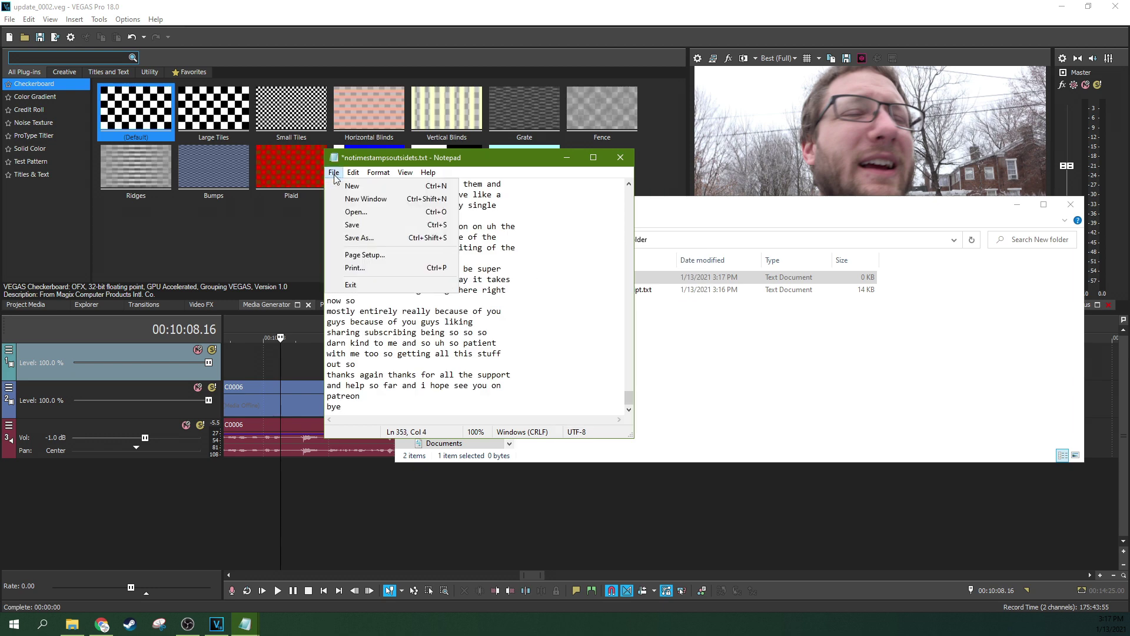
{"action": "left_click", "coordinate": [352, 224]}
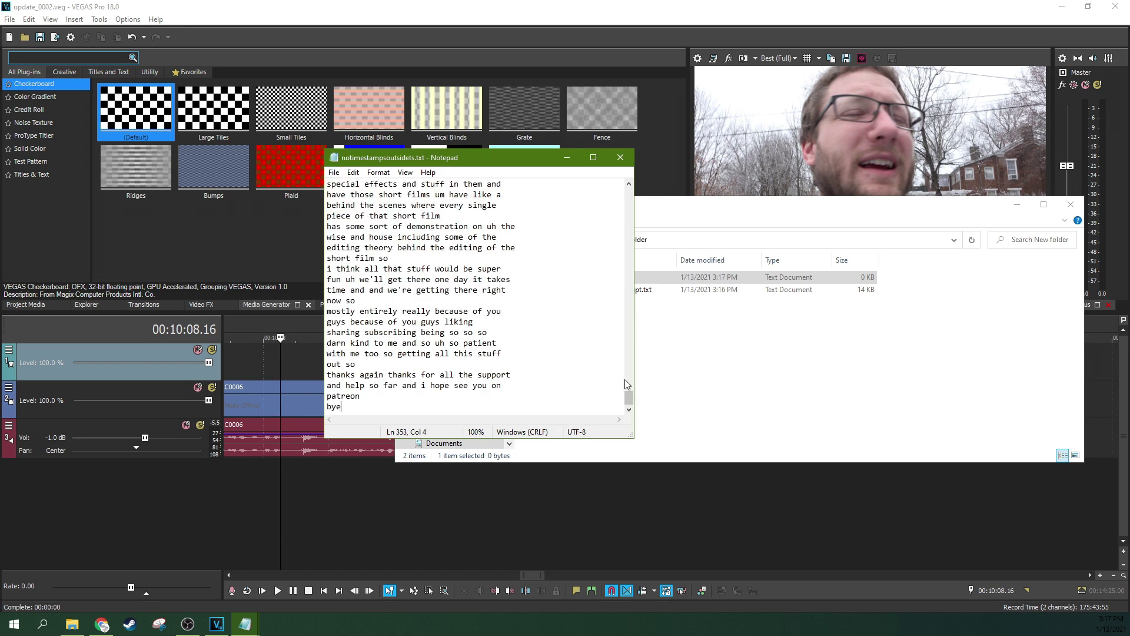
Correct 'techwav club' on line 1 to 'Tech Dive AV Club'.
{"action": "left_click_drag", "start_coordinate": [629, 398], "coordinate": [629, 179]}
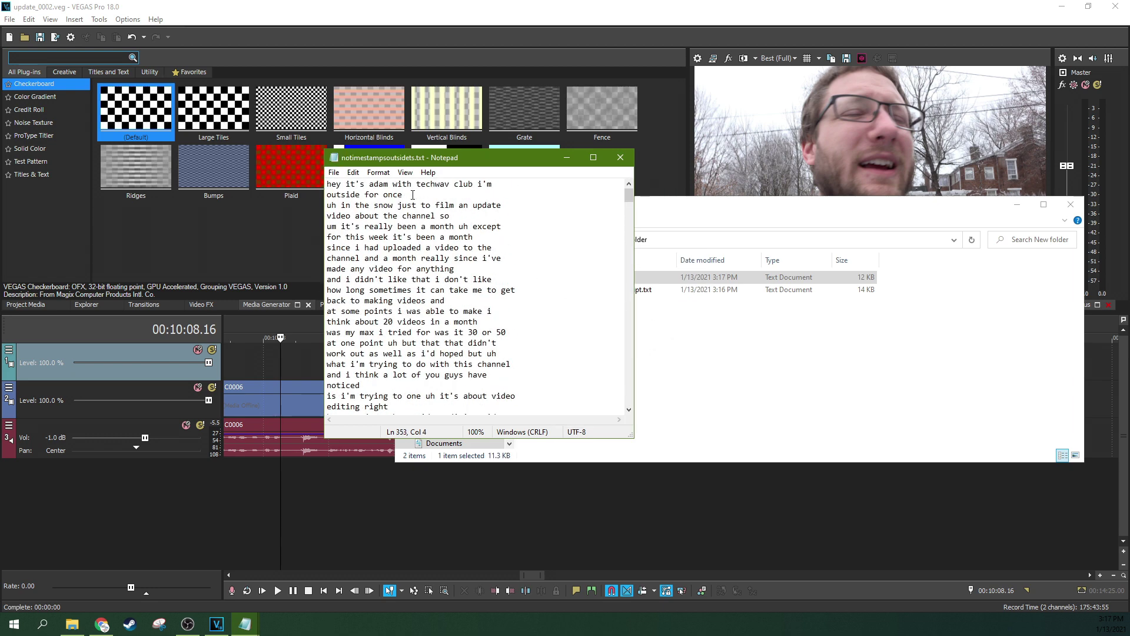
{"action": "left_click", "coordinate": [439, 185]}
{"action": "key", "text": "BackSpace"}
{"action": "key", "text": "Delete"}
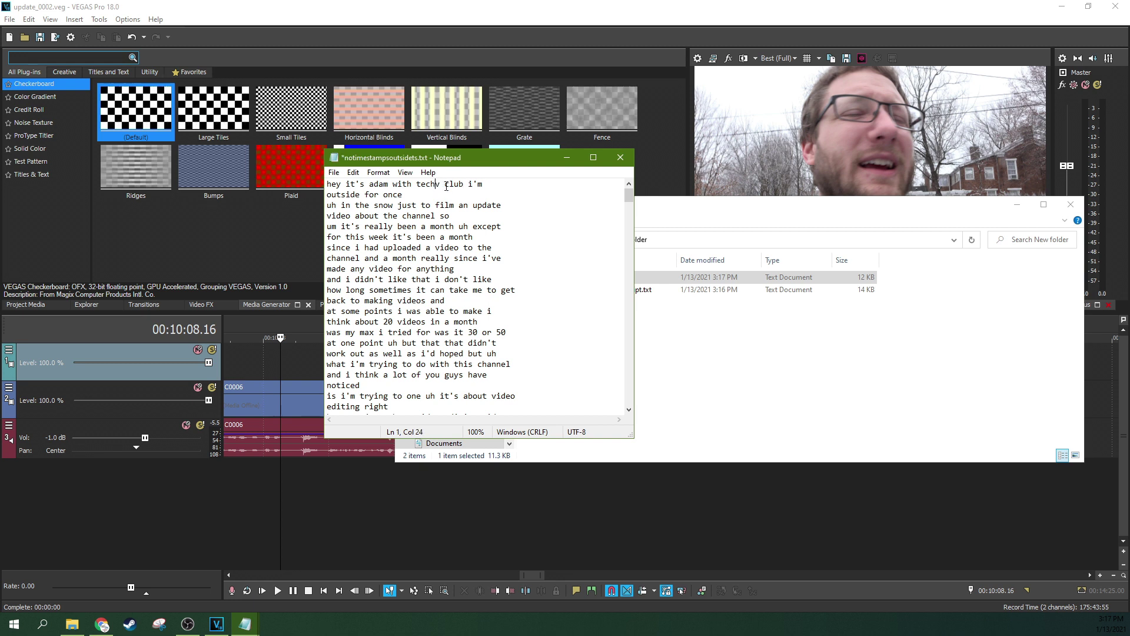
{"action": "type", "text": "dive a"}
{"action": "key", "text": "BackSpace"}
{"action": "type", "text": "T"}
{"action": "key", "text": "BackSpace"}
{"action": "type", "text": "D"}
{"action": "key", "text": "BackSpace"}
{"action": "key", "text": "BackSpace"}
{"action": "type", "text": "AV"}
{"action": "left_click", "coordinate": [480, 185]}
{"action": "key", "text": "BackSpace"}
{"action": "type", "text": "C"}
Save the corrected transcript and close Notepad.
{"action": "left_click", "coordinate": [334, 173]}
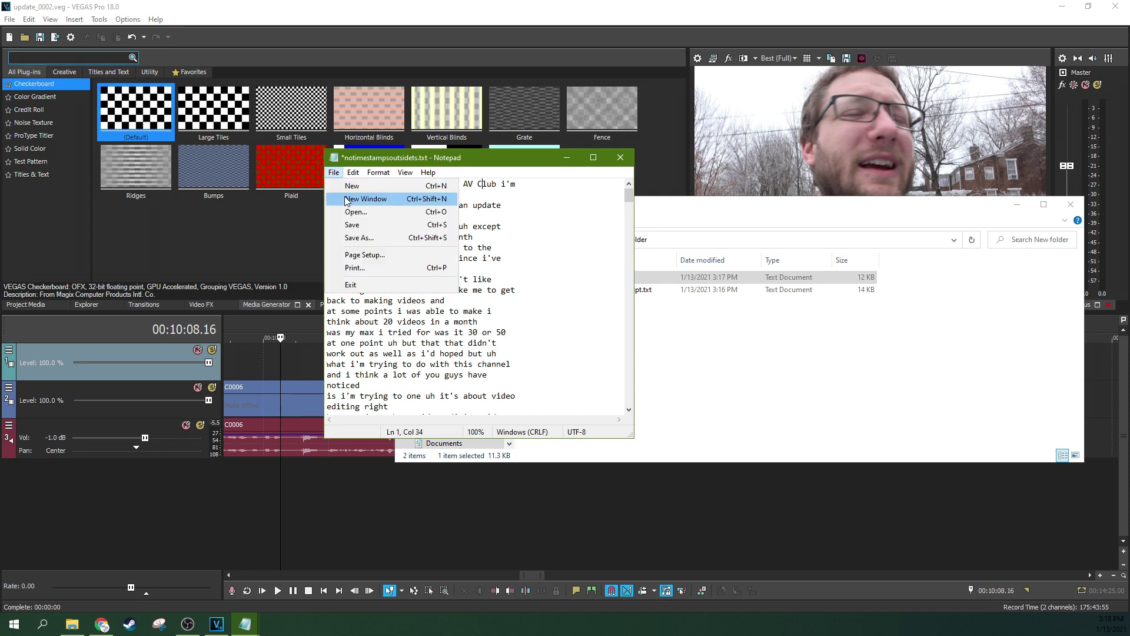
{"action": "left_click", "coordinate": [352, 225]}
{"action": "left_click", "coordinate": [620, 157]}
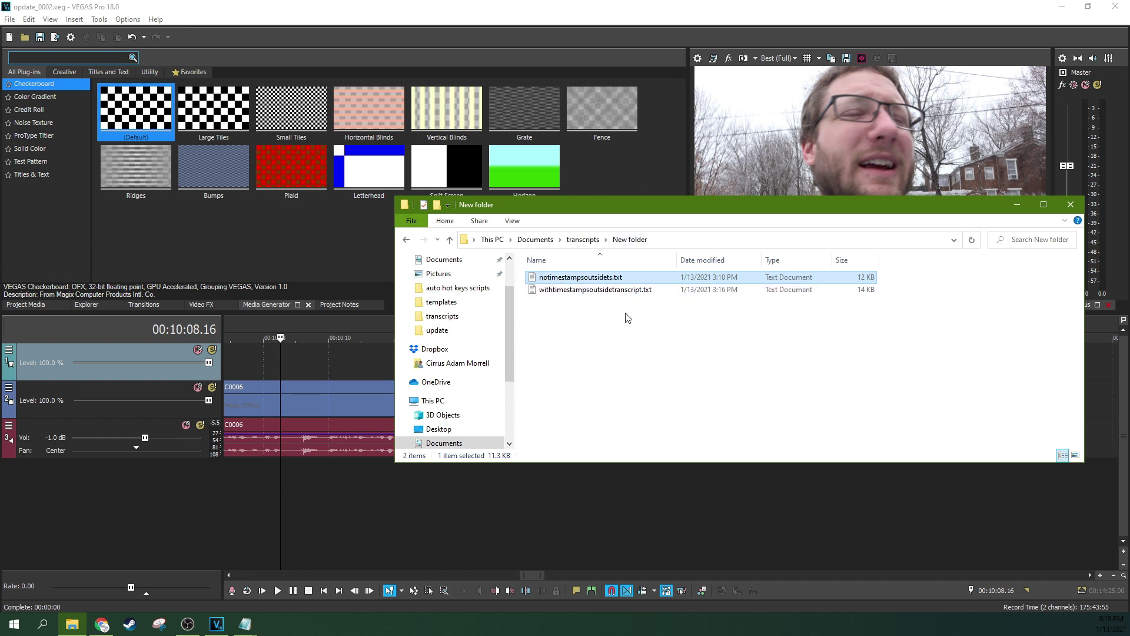
Place the playhead one frame before 00:10:06.25 and start Insert Subtitles from File.
{"action": "left_click", "coordinate": [312, 352]}
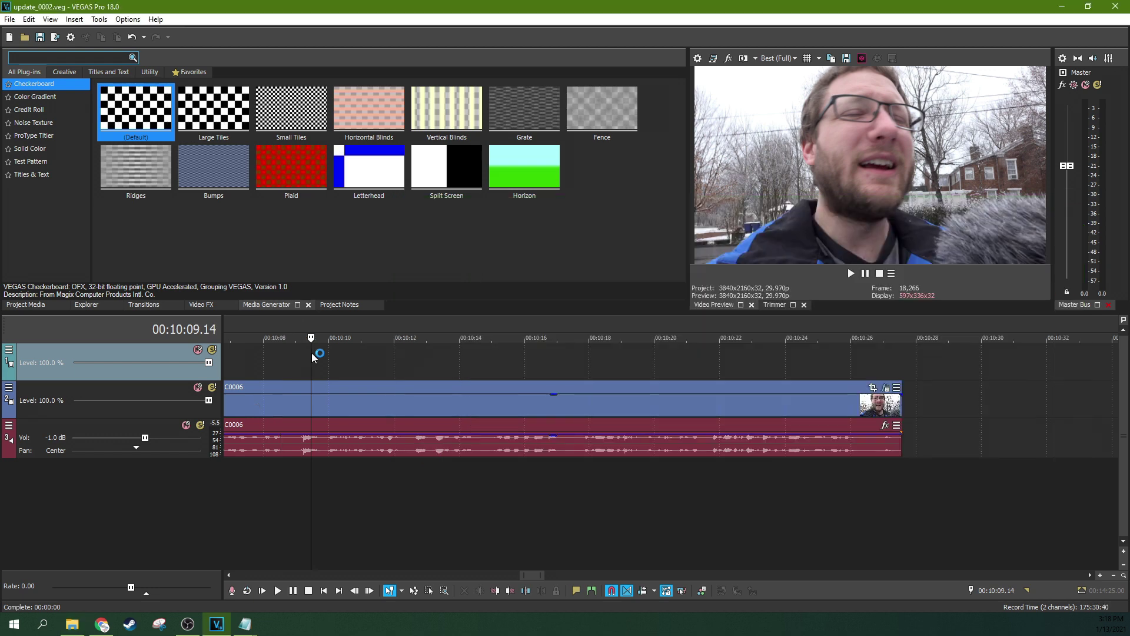
{"action": "left_click", "coordinate": [225, 369]}
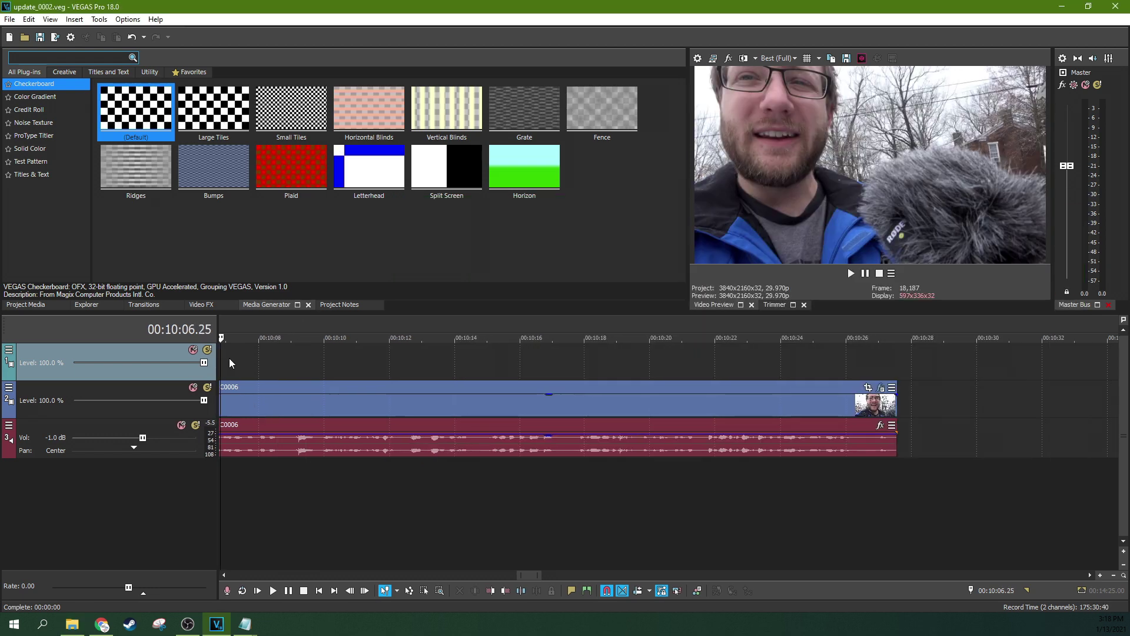
{"action": "key", "text": "Left"}
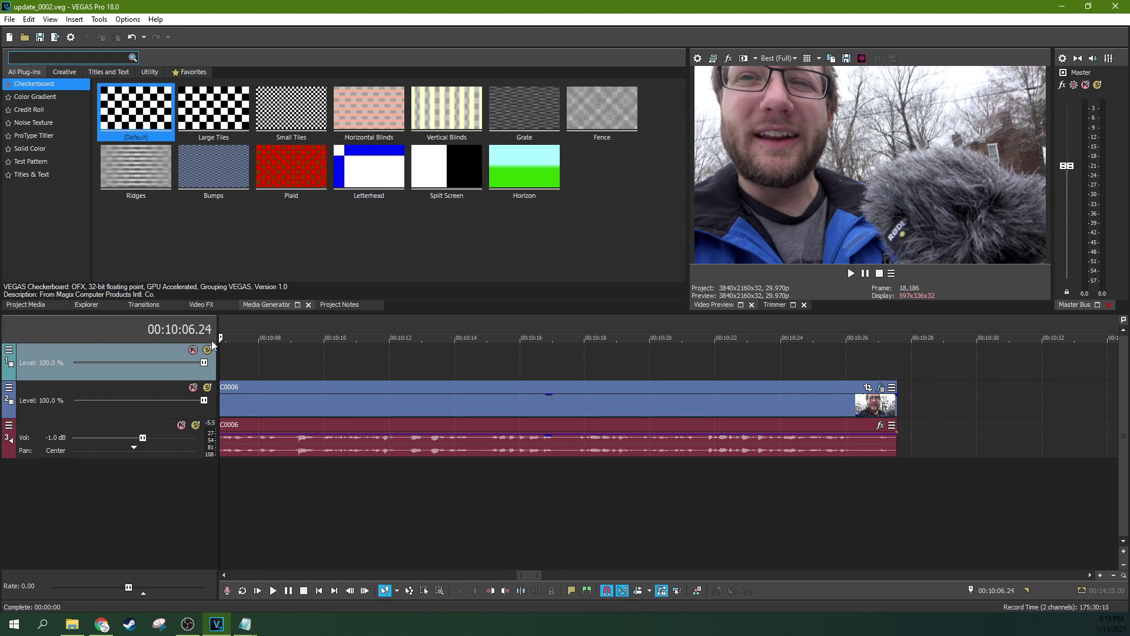
{"action": "left_click", "coordinate": [76, 18]}
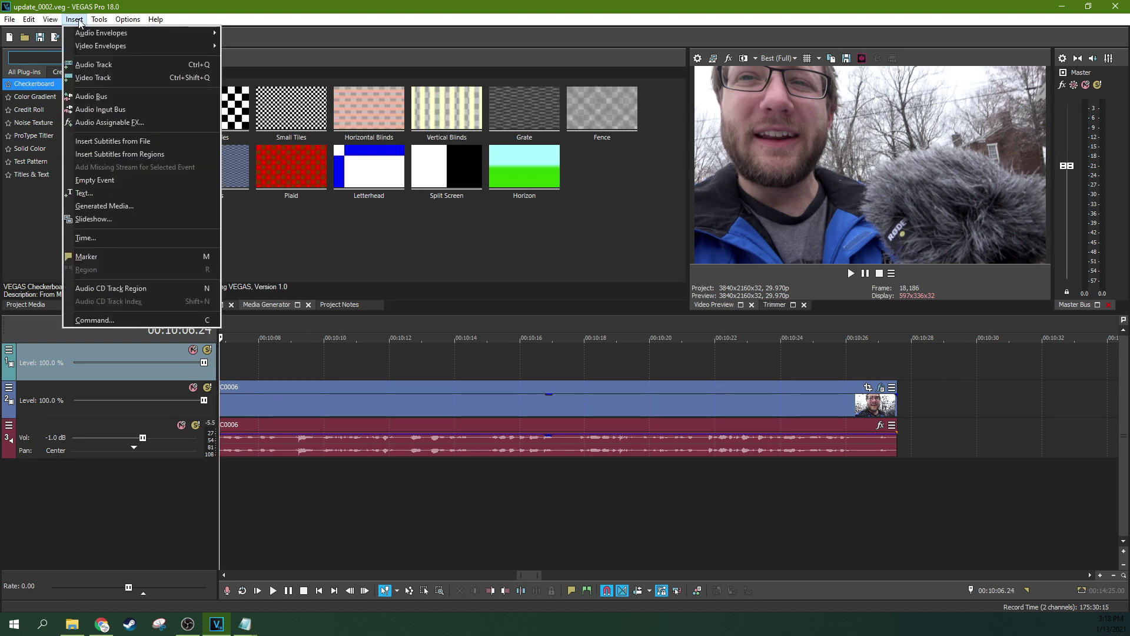
{"action": "left_click", "coordinate": [141, 145]}
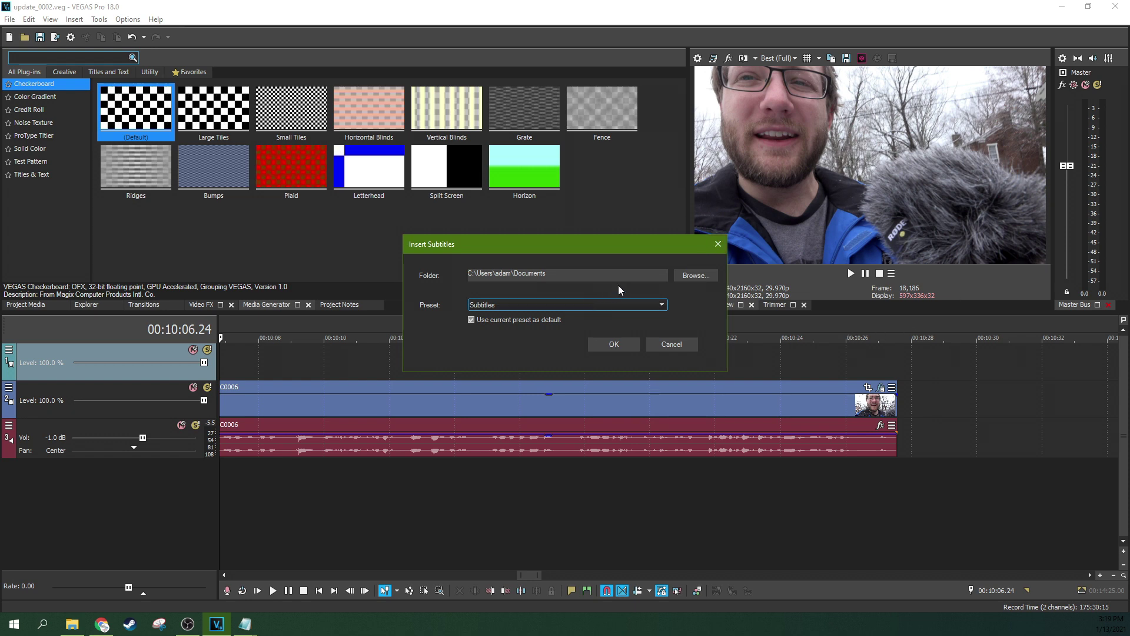
Import notimestampsoutsidets.txt from Documents\transcripts\New folder as a Subtitles track.
{"action": "left_click", "coordinate": [680, 275]}
{"action": "scroll", "coordinate": [730, 365], "scroll_direction": "down", "scroll_amount": 5}
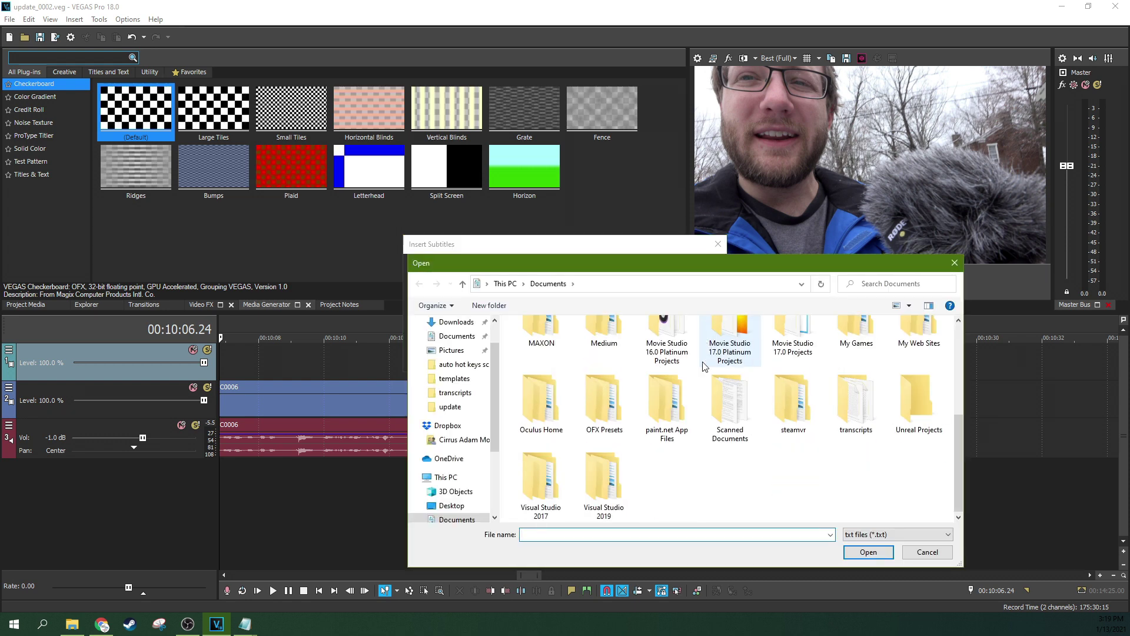
{"action": "double_click", "coordinate": [856, 412]}
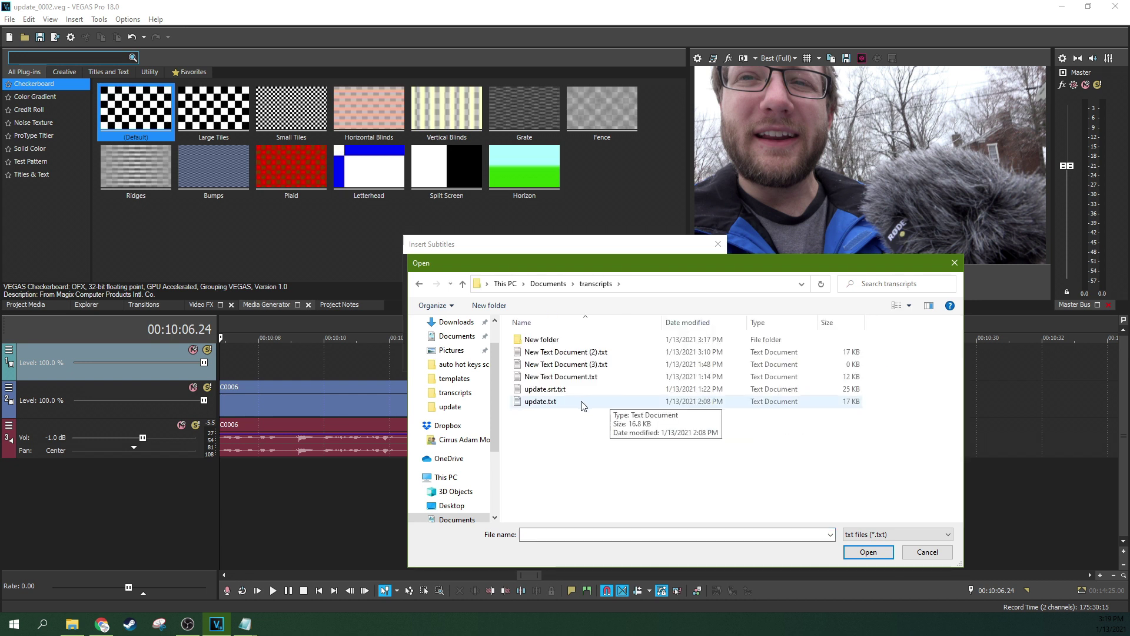
{"action": "left_click", "coordinate": [566, 340]}
{"action": "double_click", "coordinate": [566, 339]}
{"action": "left_click", "coordinate": [575, 340]}
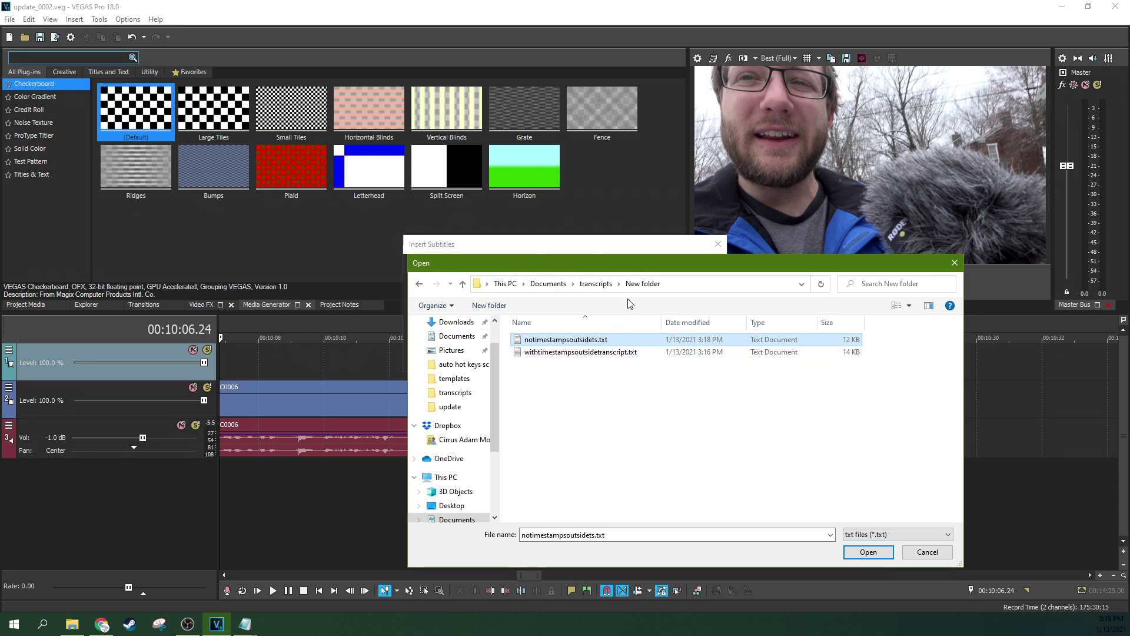
{"action": "left_click", "coordinate": [869, 551]}
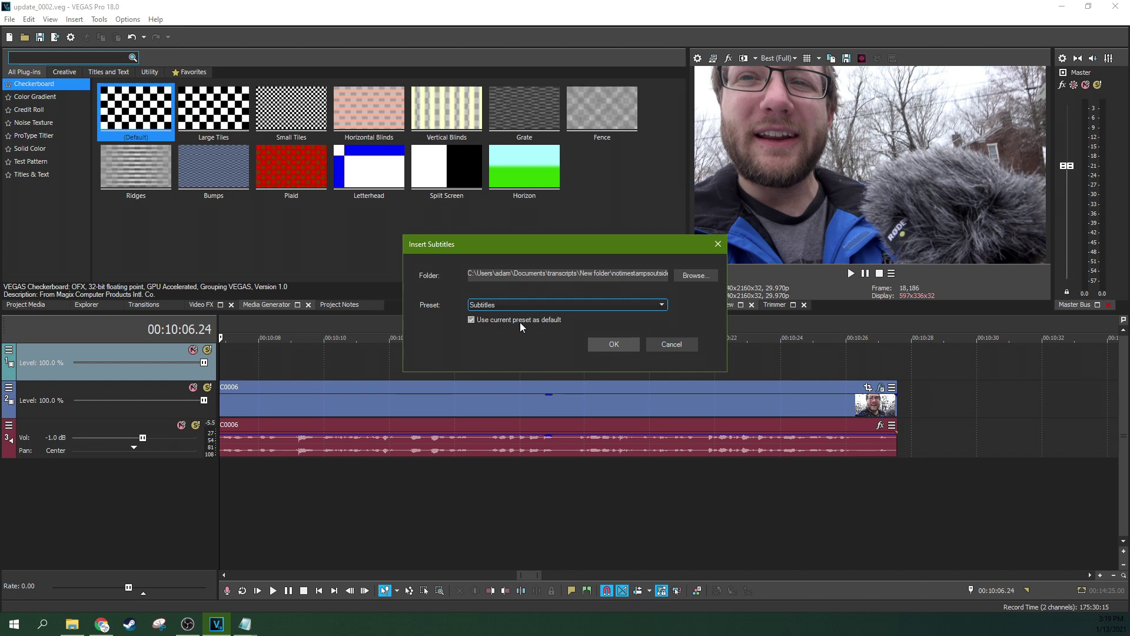
{"action": "key", "text": "Return"}
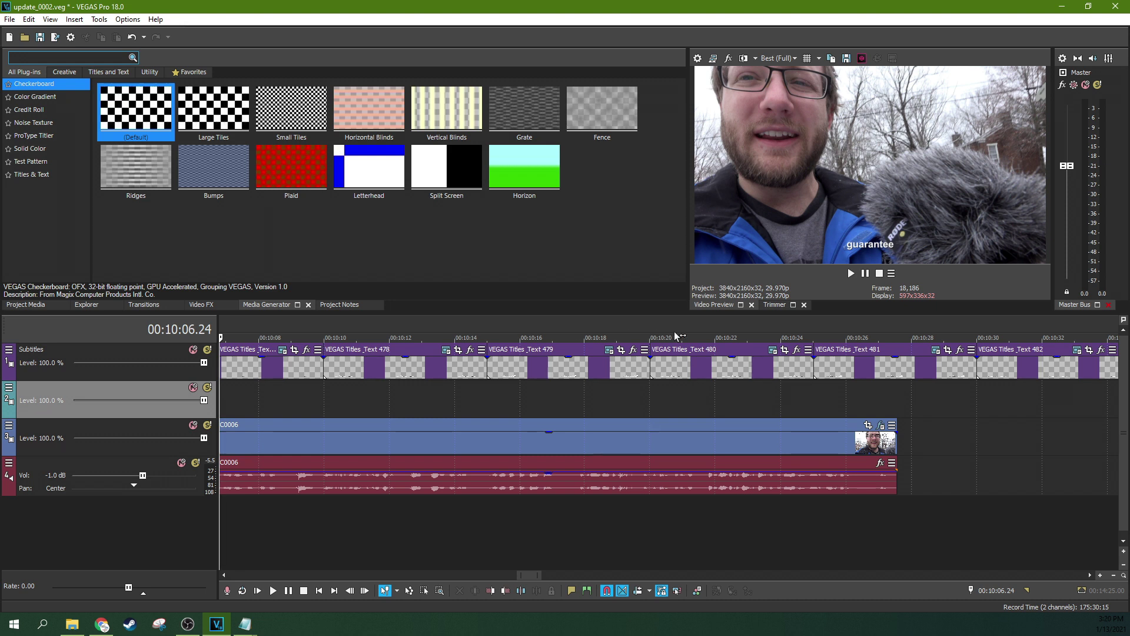
Zoom out to show the full Subtitles track and place the playhead at 00:05:00.
{"action": "scroll", "coordinate": [665, 392], "scroll_direction": "down", "scroll_amount": 2}
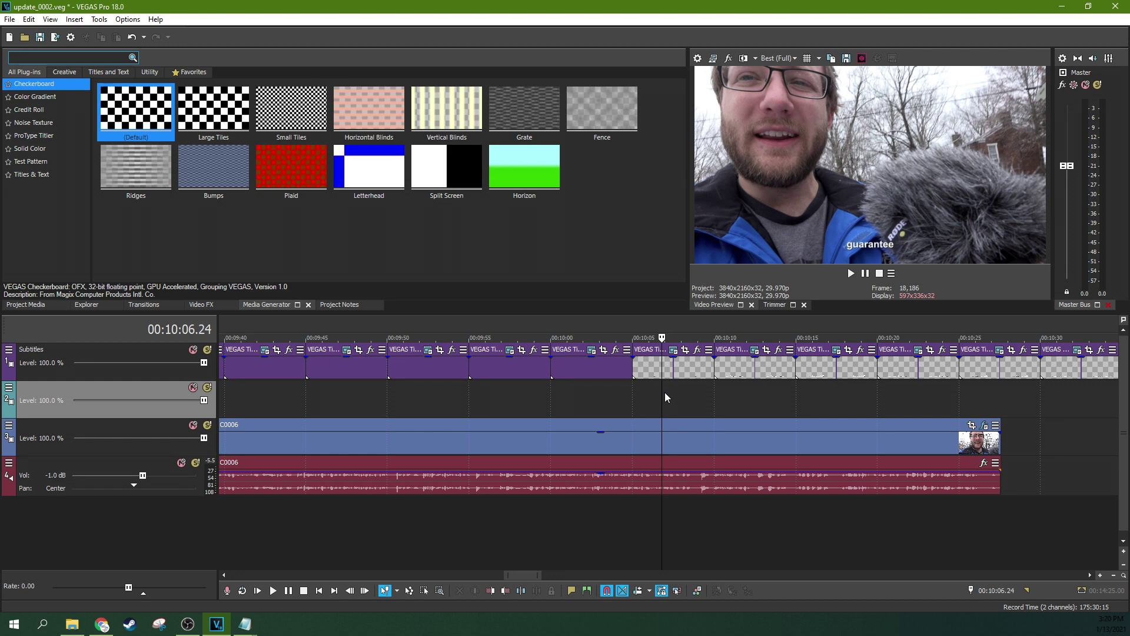
{"action": "scroll", "coordinate": [665, 392], "scroll_direction": "down", "scroll_amount": 1}
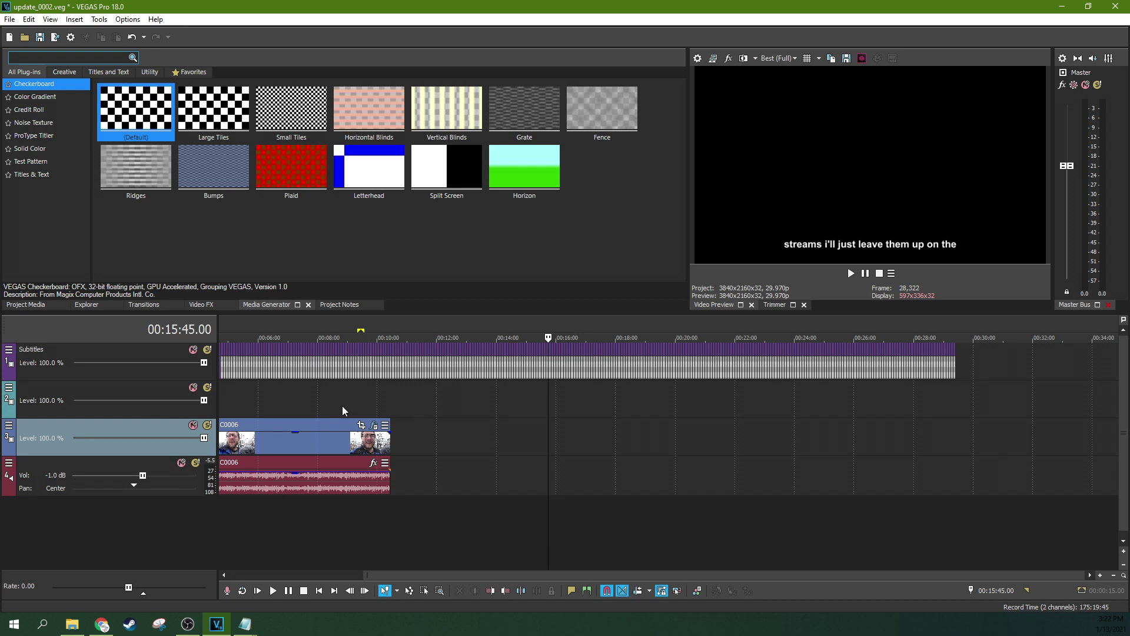
{"action": "left_click", "coordinate": [229, 405]}
Switch to the Selection Edit Tool and rectangle-select every event on the Subtitles track.
{"action": "scroll", "coordinate": [229, 403], "scroll_direction": "up", "scroll_amount": 8}
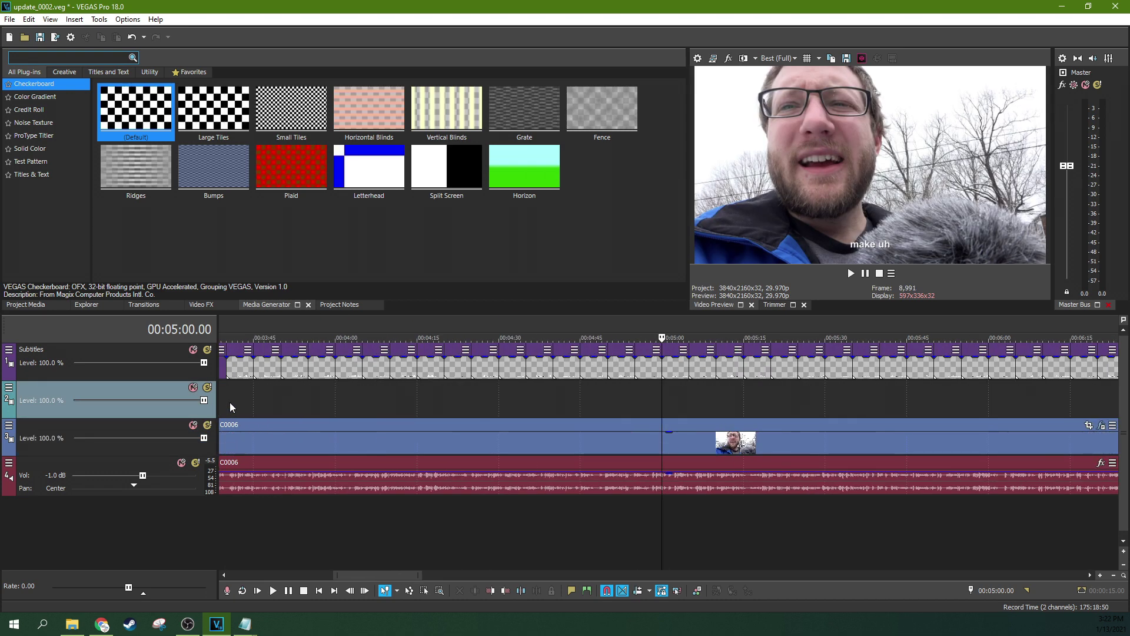
{"action": "scroll", "coordinate": [323, 373], "scroll_direction": "down", "scroll_amount": 4}
{"action": "scroll", "coordinate": [323, 373], "scroll_direction": "down", "scroll_amount": 3}
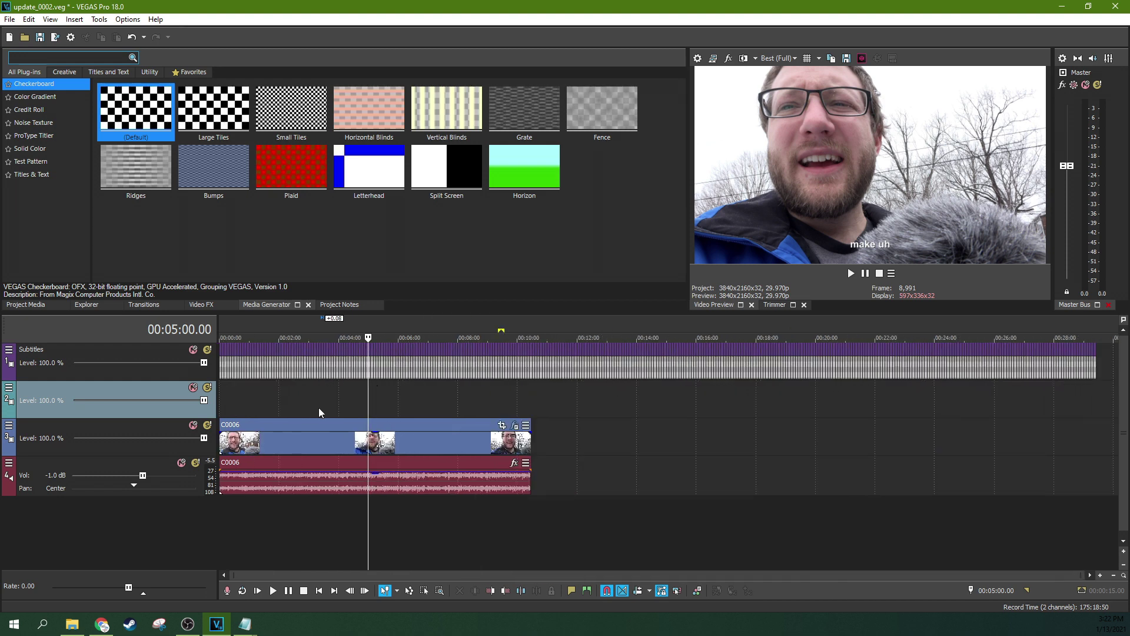
{"action": "left_click", "coordinate": [425, 589]}
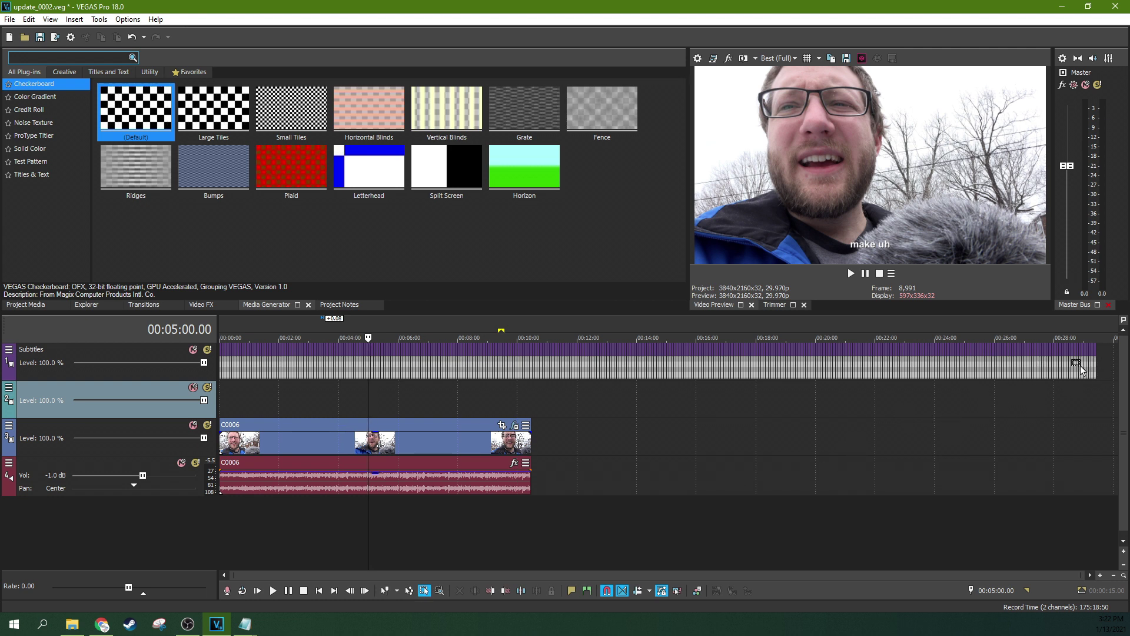
{"action": "left_click_drag", "start_coordinate": [1095, 365], "coordinate": [103, 362]}
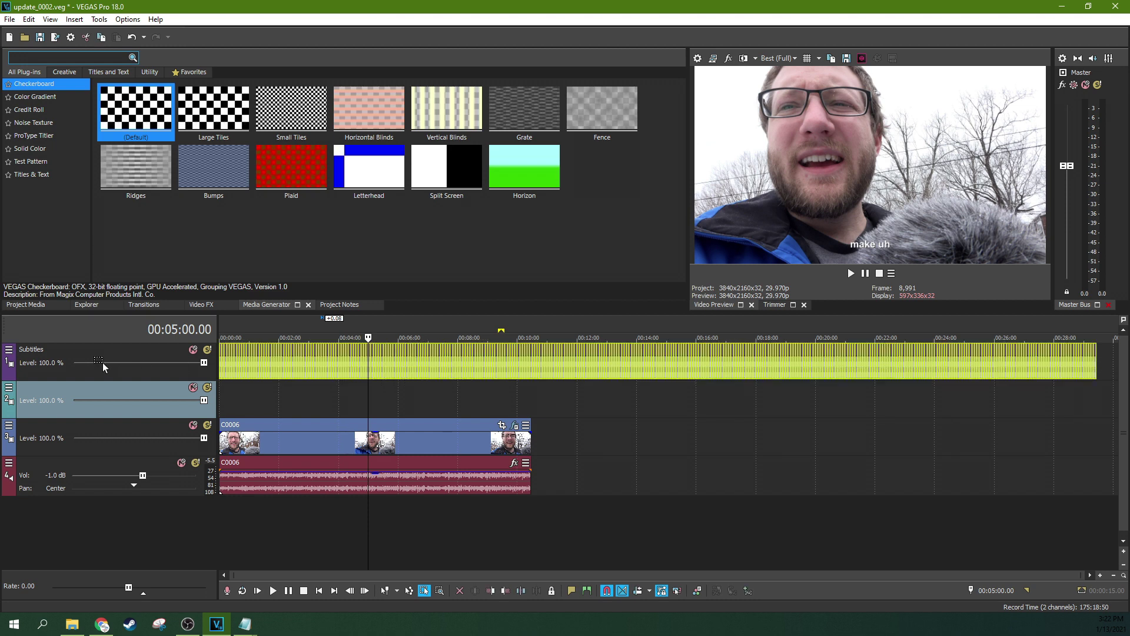
Group the selected subtitle events with Group > Create New.
{"action": "right_click", "coordinate": [392, 366]}
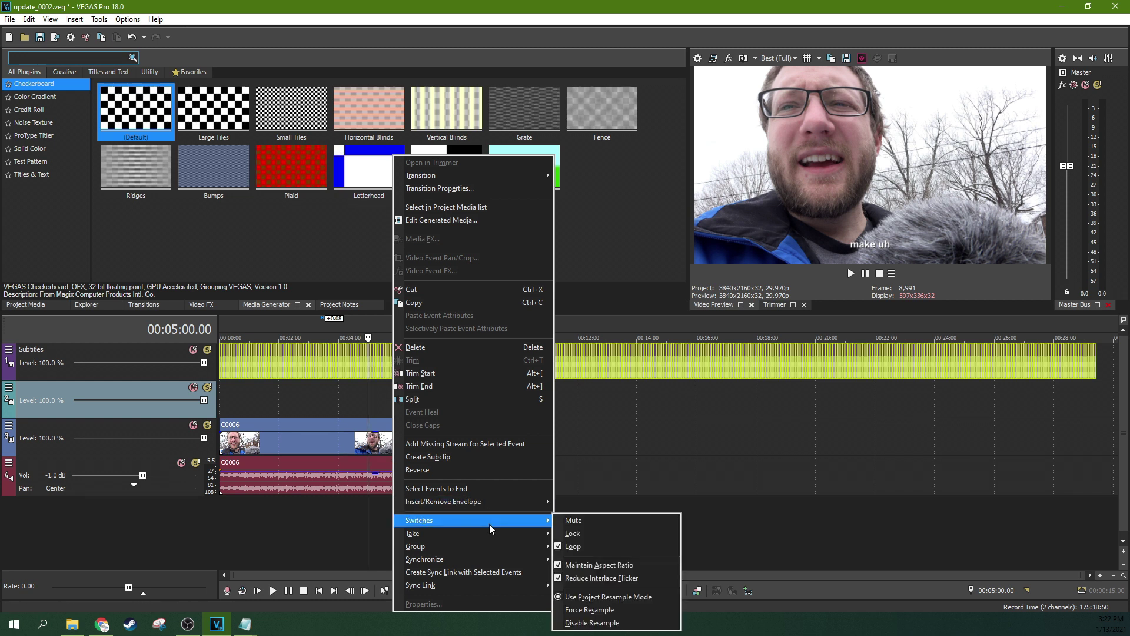
{"action": "mouse_move", "coordinate": [495, 546]}
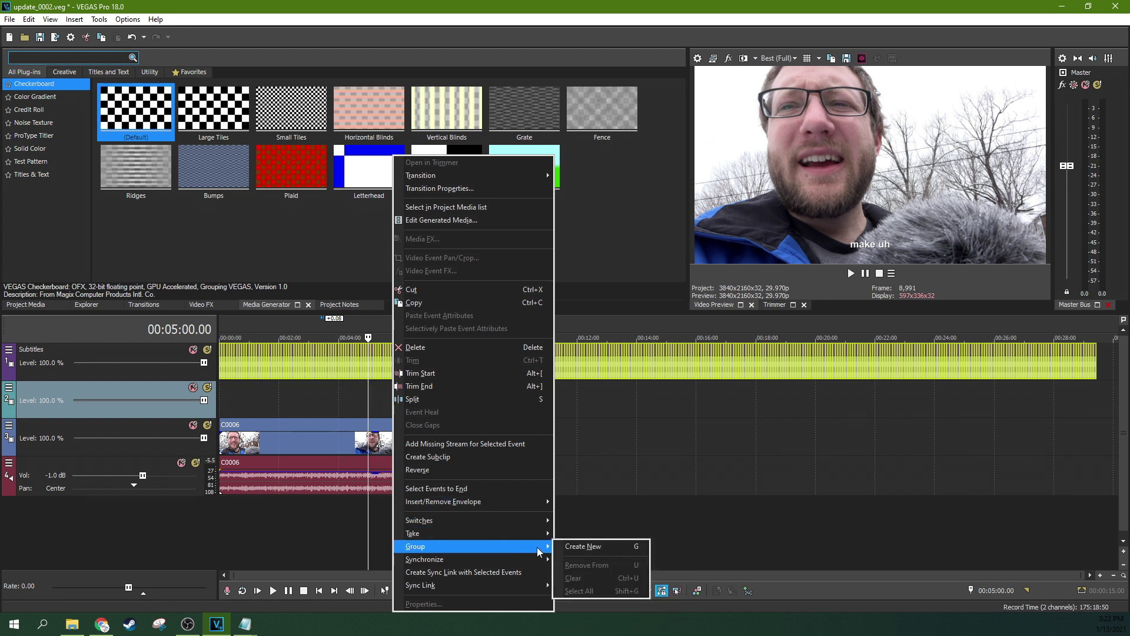
{"action": "left_click", "coordinate": [576, 547]}
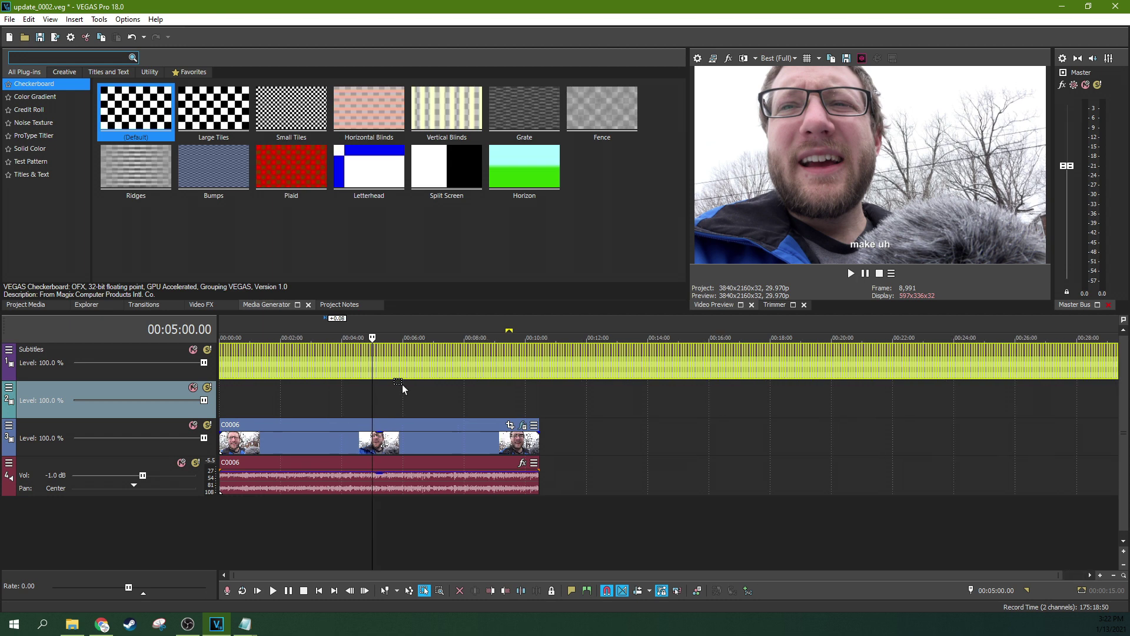
{"action": "scroll", "coordinate": [401, 384], "scroll_direction": "up", "scroll_amount": 3}
{"action": "scroll", "coordinate": [798, 411], "scroll_direction": "down", "scroll_amount": 1}
With the Normal Edit Tool, time-compress the subtitle group and mark the video end at 00:10:27.17.
{"action": "scroll", "coordinate": [798, 412], "scroll_direction": "up", "scroll_amount": 1}
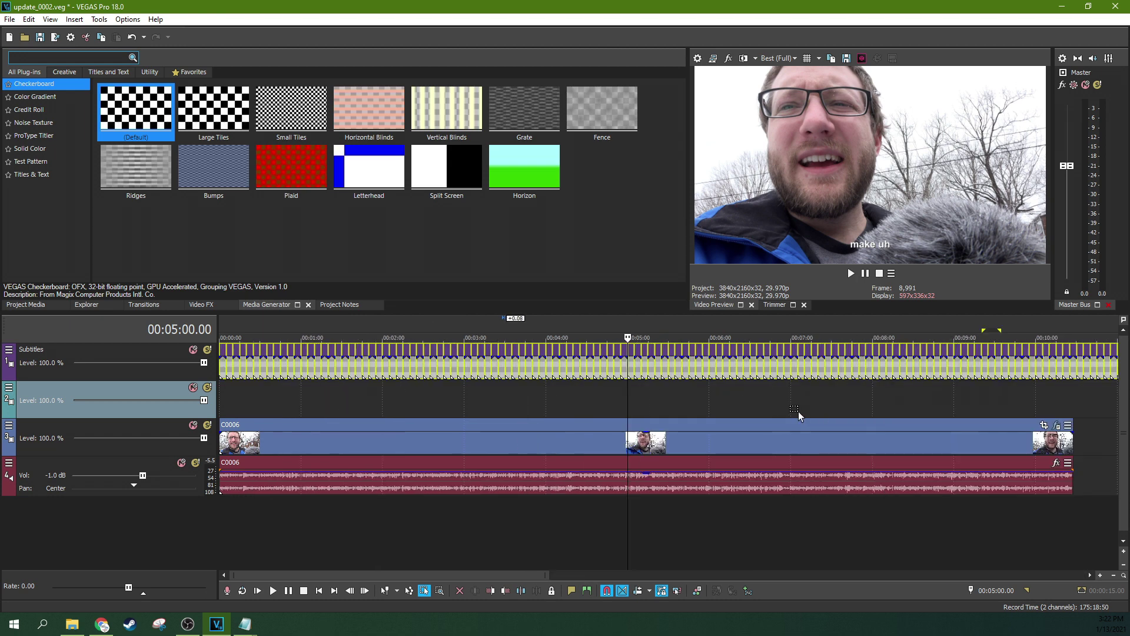
{"action": "left_click", "coordinate": [386, 591]}
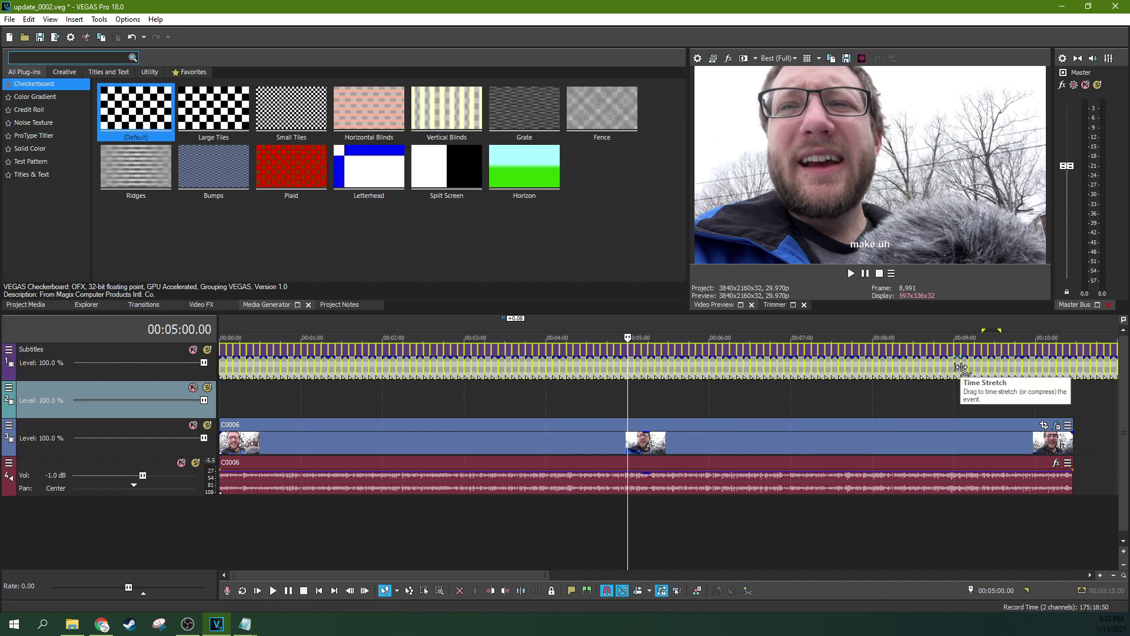
{"action": "left_click_drag", "start_coordinate": [960, 367], "coordinate": [482, 372]}
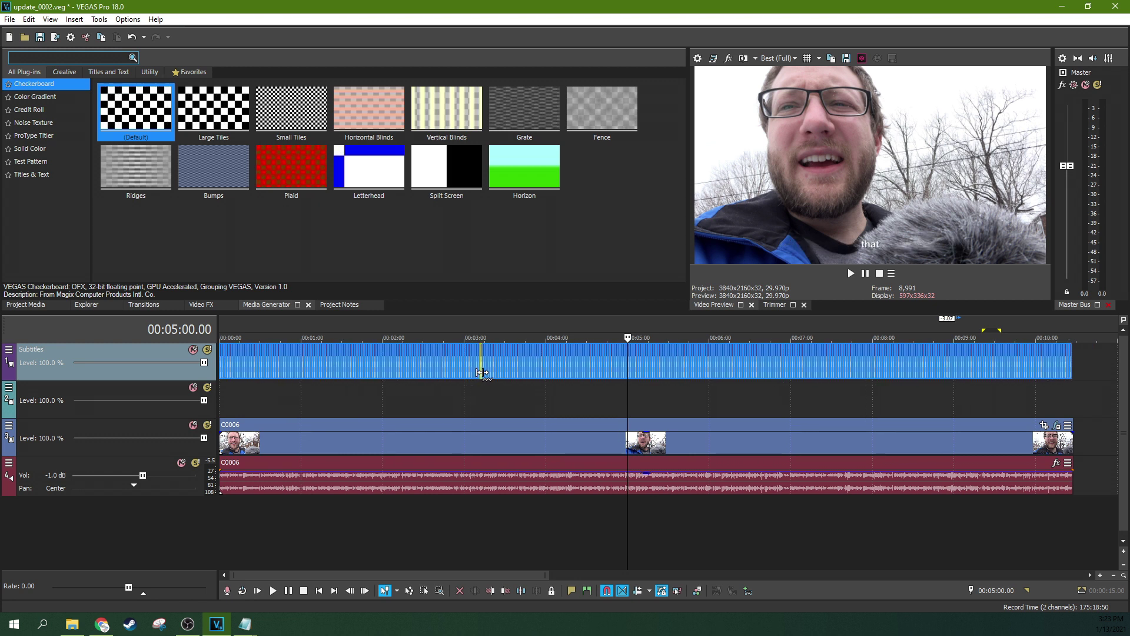
{"action": "left_click", "coordinate": [1072, 391]}
{"action": "scroll", "coordinate": [1073, 390], "scroll_direction": "up", "scroll_amount": 5}
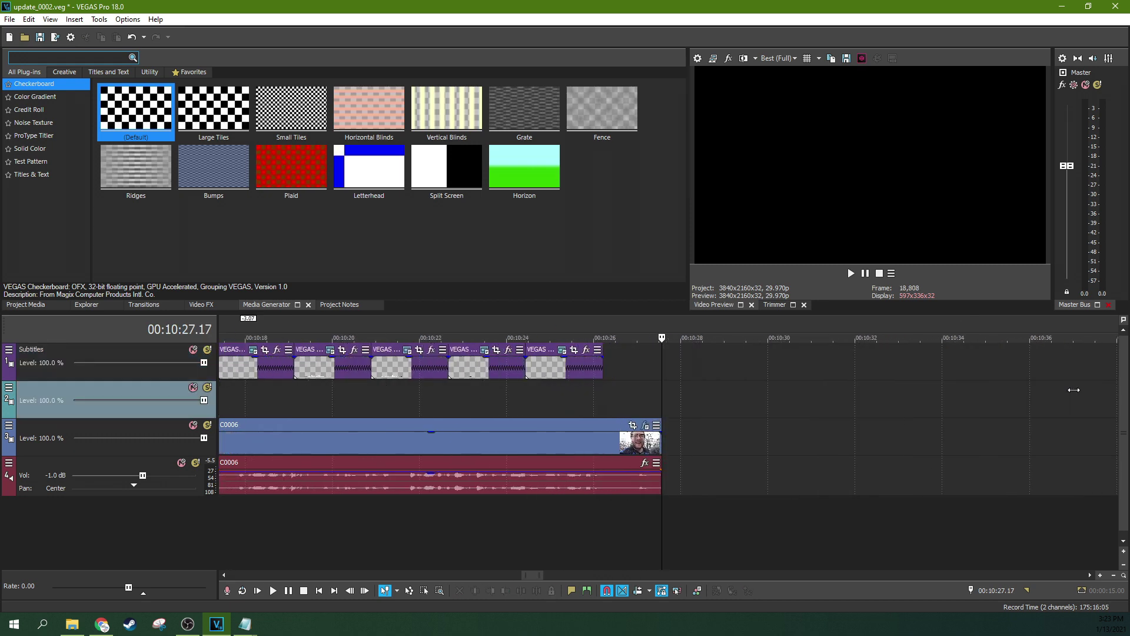
{"action": "scroll", "coordinate": [1073, 390], "scroll_direction": "down", "scroll_amount": 5}
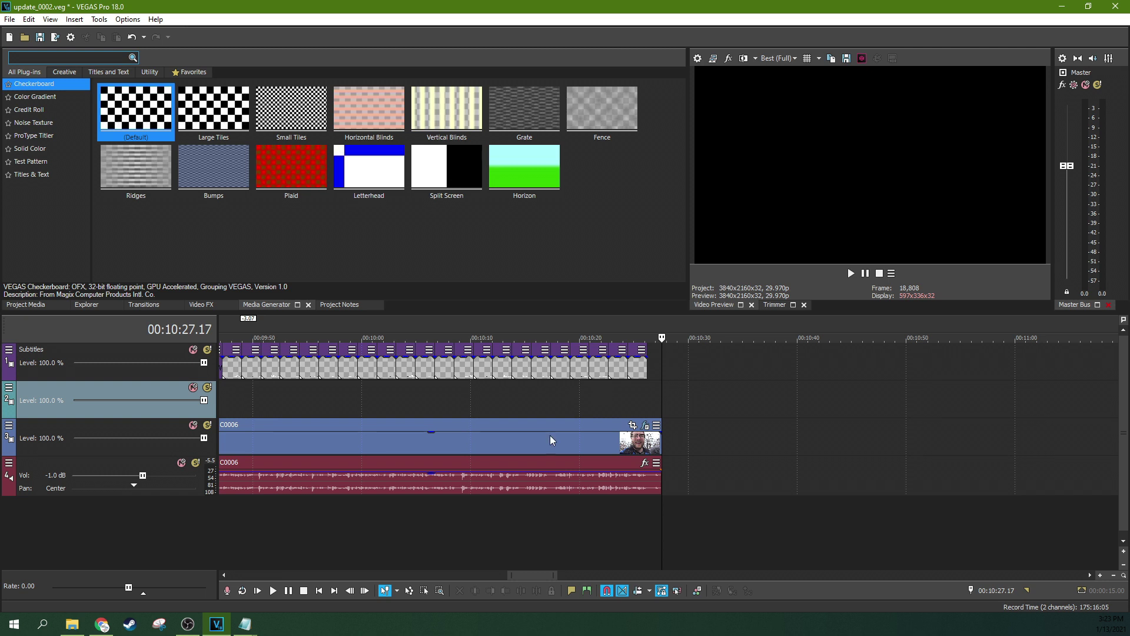
Reselect all subtitle events, snap their end to the video end, then clear the selection.
{"action": "left_click", "coordinate": [424, 590]}
{"action": "left_click_drag", "start_coordinate": [649, 414], "coordinate": [2, 323]}
{"action": "scroll", "coordinate": [633, 477], "scroll_direction": "down", "scroll_amount": 5}
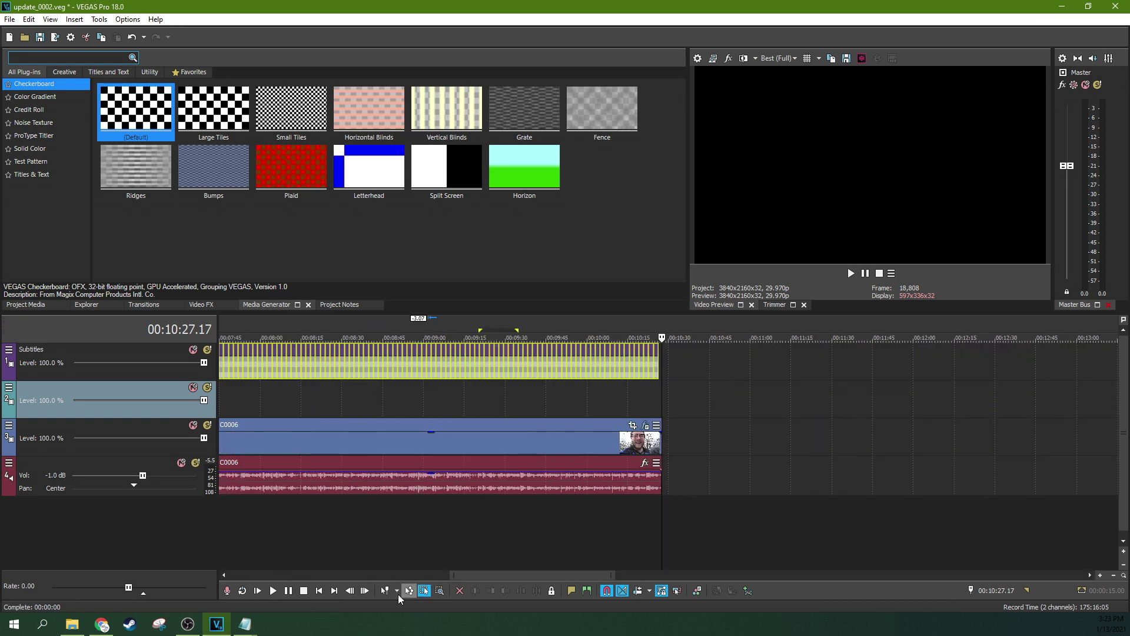
{"action": "left_click", "coordinate": [383, 589]}
{"action": "left_click_drag", "start_coordinate": [655, 370], "coordinate": [659, 369]}
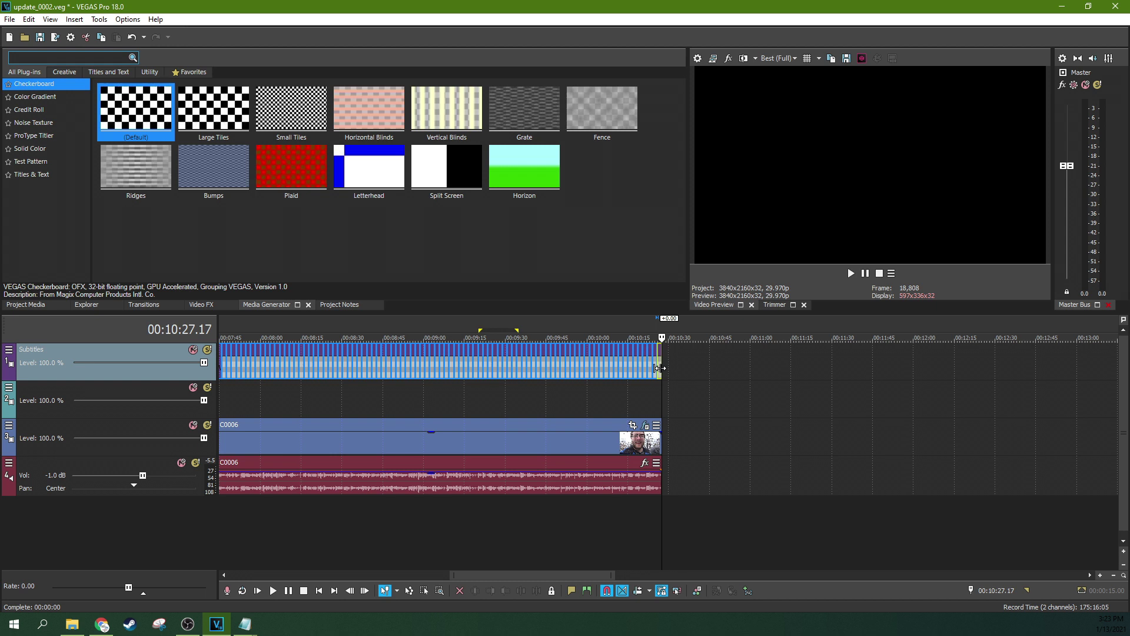
{"action": "scroll", "coordinate": [673, 412], "scroll_direction": "up", "scroll_amount": 5}
{"action": "scroll", "coordinate": [424, 394], "scroll_direction": "down", "scroll_amount": 5}
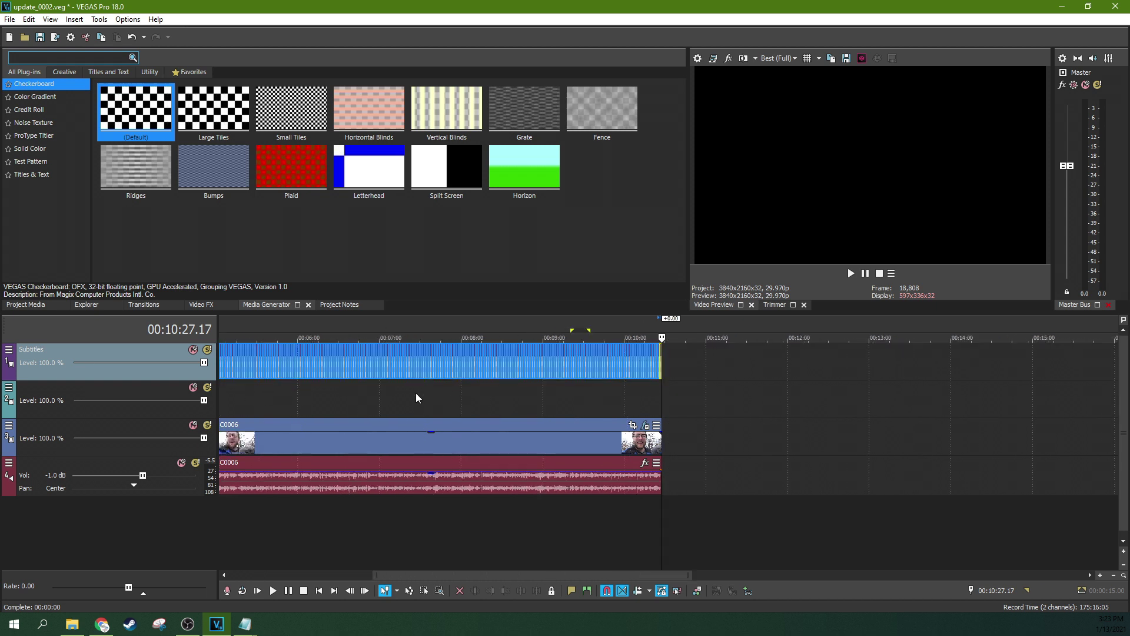
{"action": "left_click", "coordinate": [248, 410]}
Return the playhead to the project start and begin playback to check subtitle timing.
{"action": "left_click", "coordinate": [229, 410]}
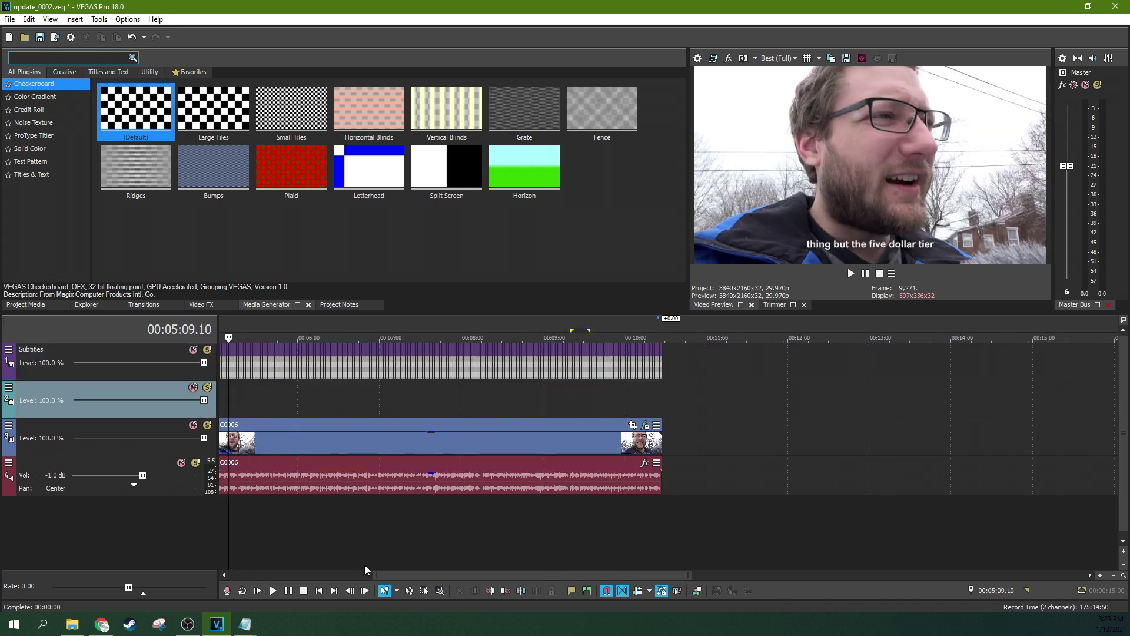
{"action": "left_click_drag", "start_coordinate": [380, 574], "coordinate": [157, 568]}
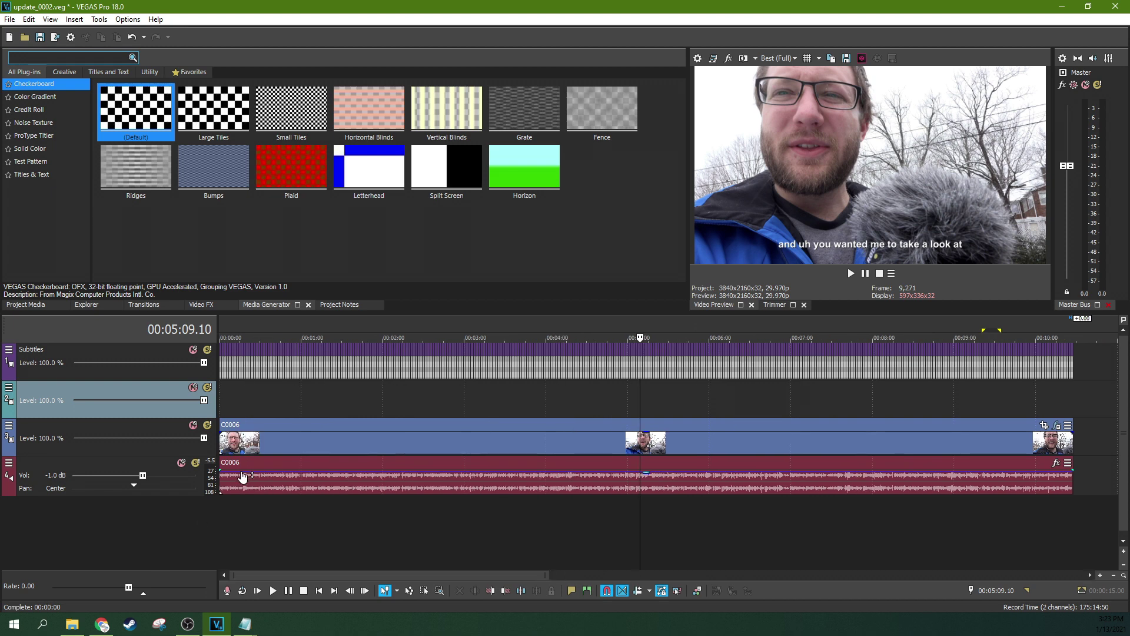
{"action": "left_click", "coordinate": [225, 405]}
{"action": "scroll", "coordinate": [333, 402], "scroll_direction": "up", "scroll_amount": 4}
{"action": "scroll", "coordinate": [333, 402], "scroll_direction": "up", "scroll_amount": 3}
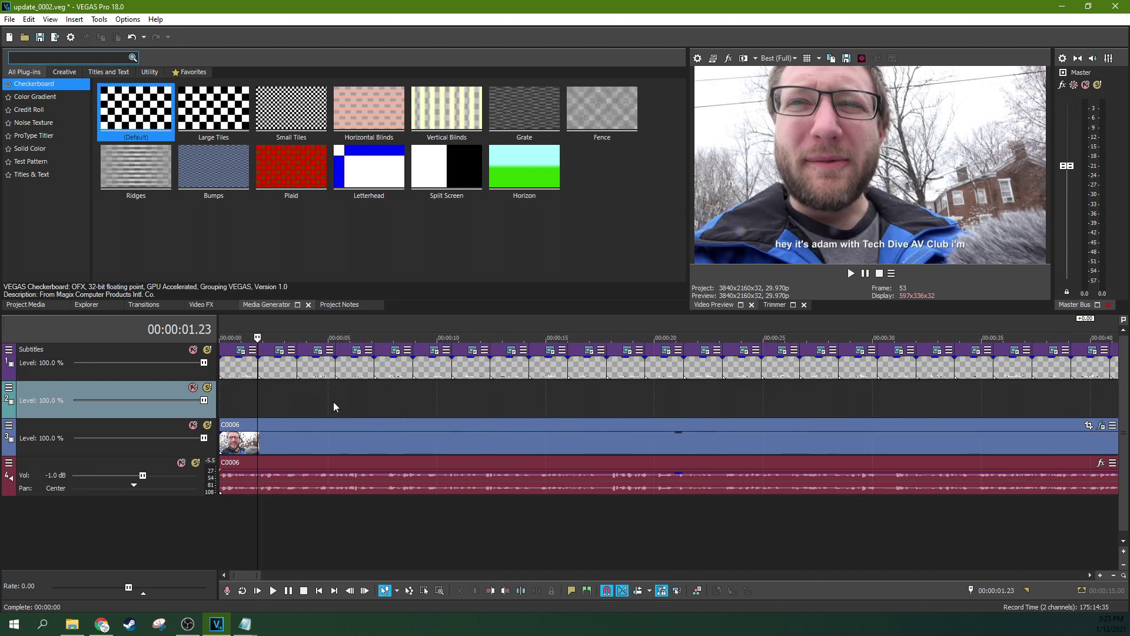
{"action": "key", "text": "Home"}
{"action": "key", "text": "space"}
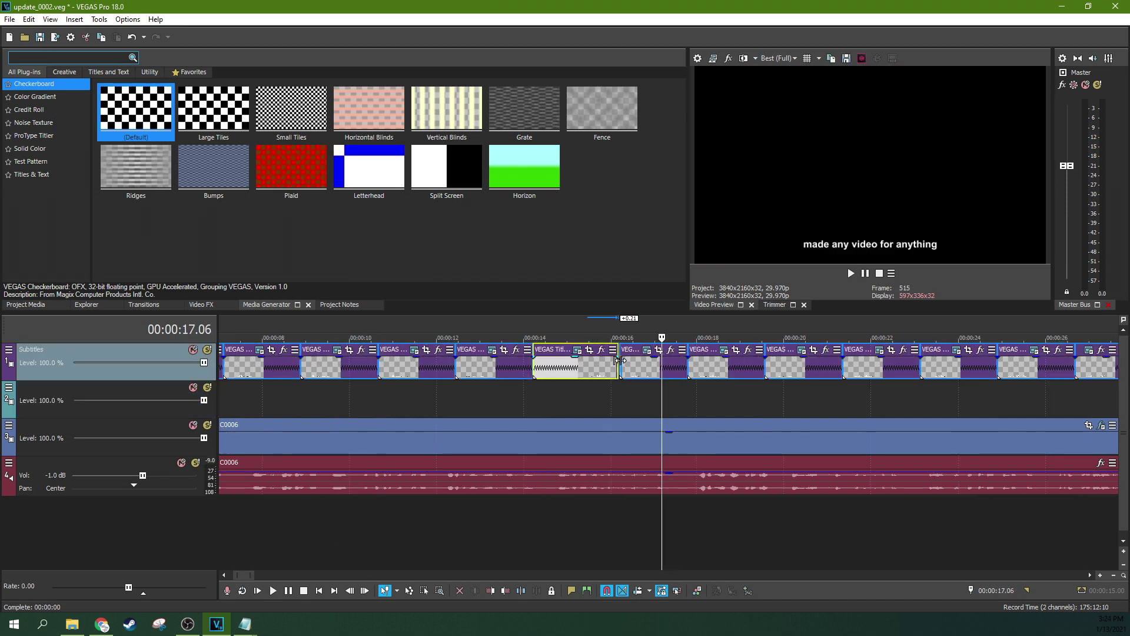
Play the video from 15 seconds and pause it around 19 seconds.
{"action": "left_click", "coordinate": [570, 399]}
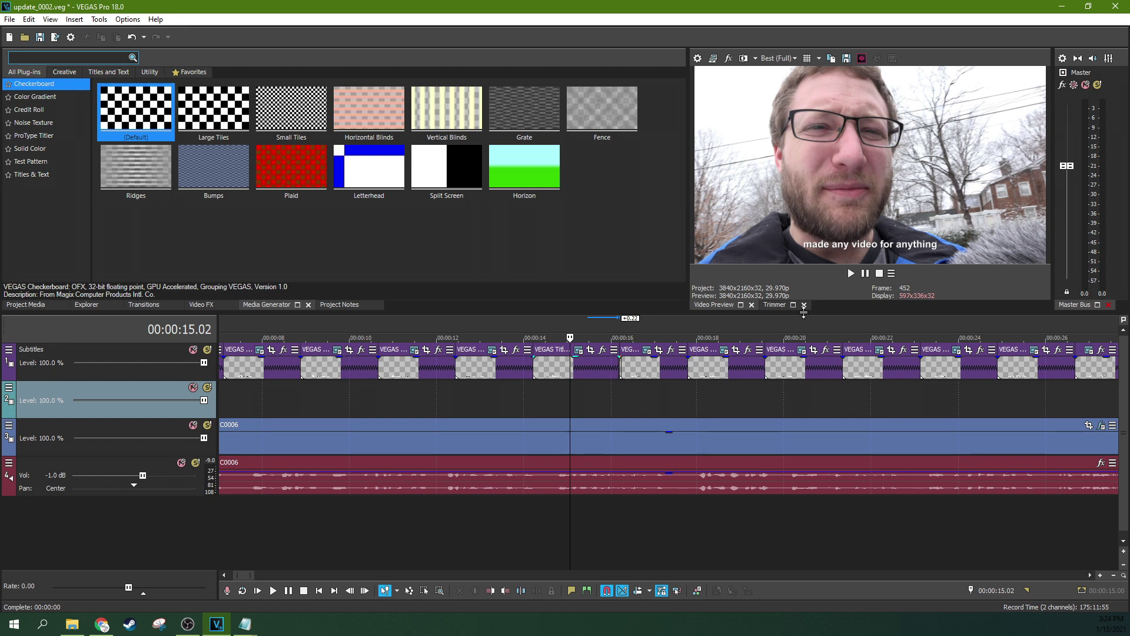
{"action": "left_click", "coordinate": [803, 305]}
{"action": "left_click", "coordinate": [851, 273]}
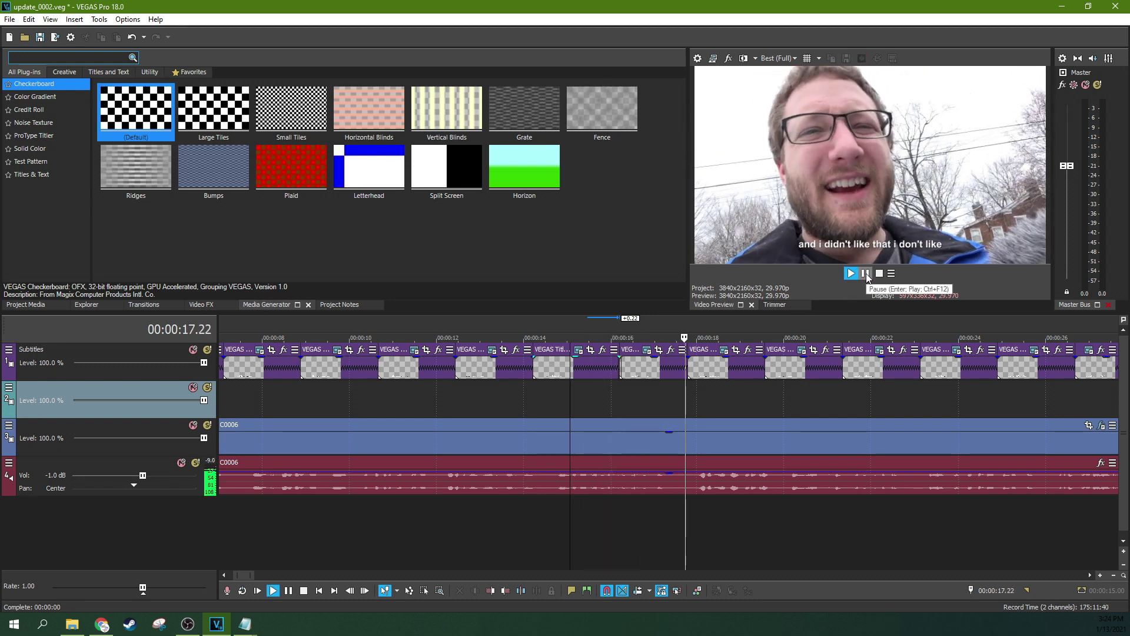
{"action": "left_click", "coordinate": [865, 273]}
Zoom out to survey the project, jumping to about 7:30 and then the project end.
{"action": "scroll", "coordinate": [849, 382], "scroll_direction": "down", "scroll_amount": 10}
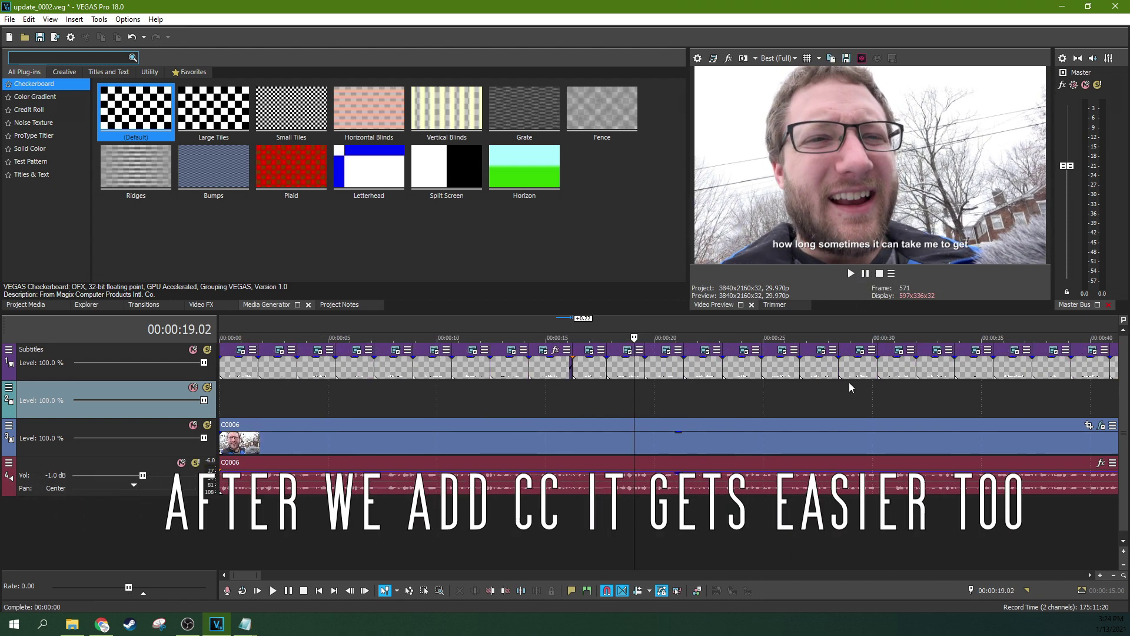
{"action": "scroll", "coordinate": [849, 382], "scroll_direction": "down", "scroll_amount": 3}
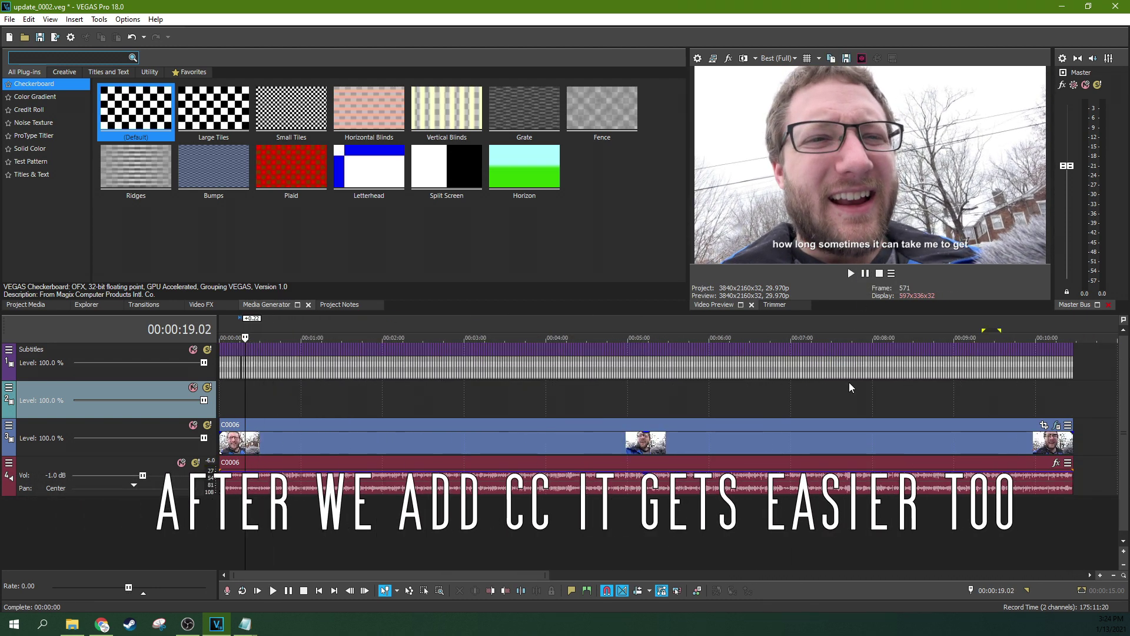
{"action": "left_click", "coordinate": [845, 385]}
{"action": "scroll", "coordinate": [857, 386], "scroll_direction": "down", "scroll_amount": 4}
{"action": "scroll", "coordinate": [231, 375], "scroll_direction": "up", "scroll_amount": 3}
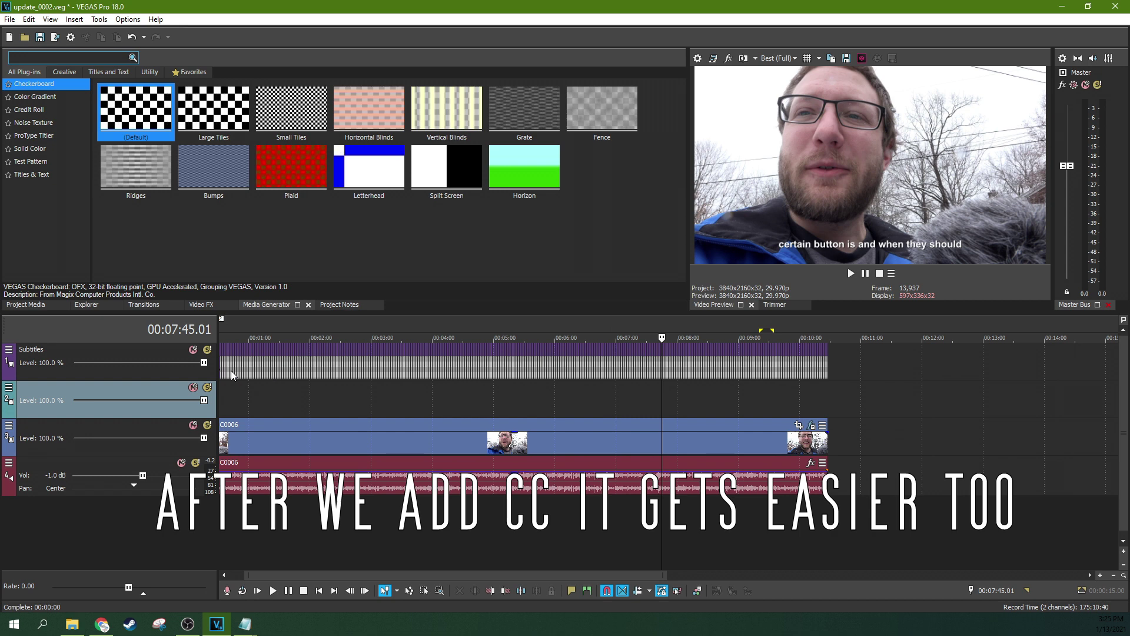
{"action": "scroll", "coordinate": [473, 402], "scroll_direction": "down", "scroll_amount": 2}
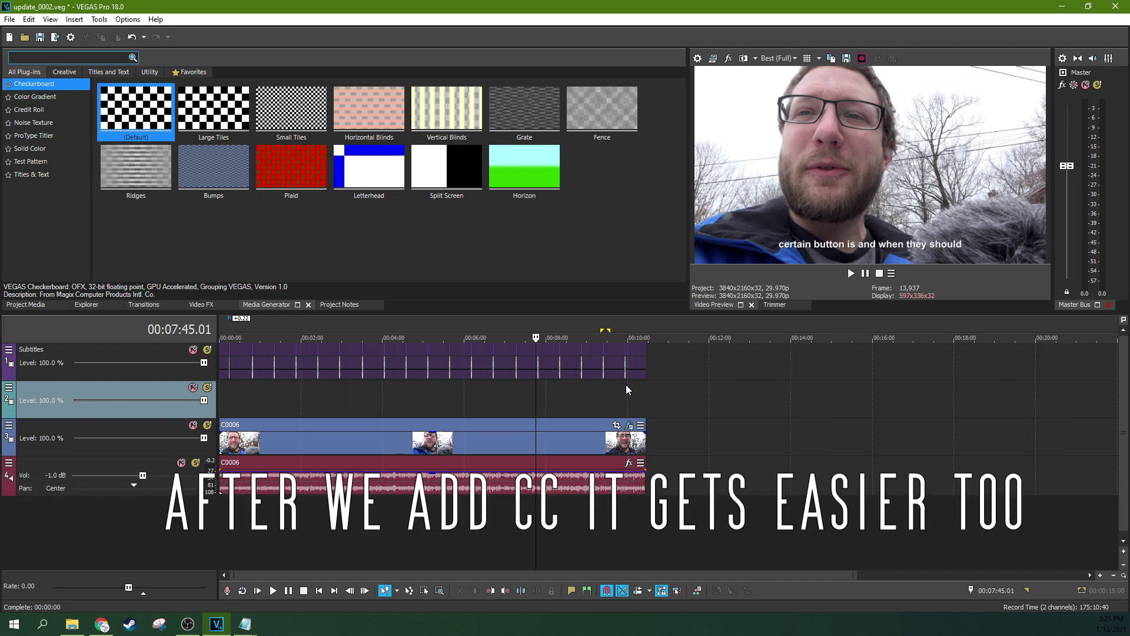
{"action": "key", "text": "End"}
Move the play position to 2:20, then back to the project start at 00:00:00.
{"action": "scroll", "coordinate": [264, 356], "scroll_direction": "up", "scroll_amount": 2}
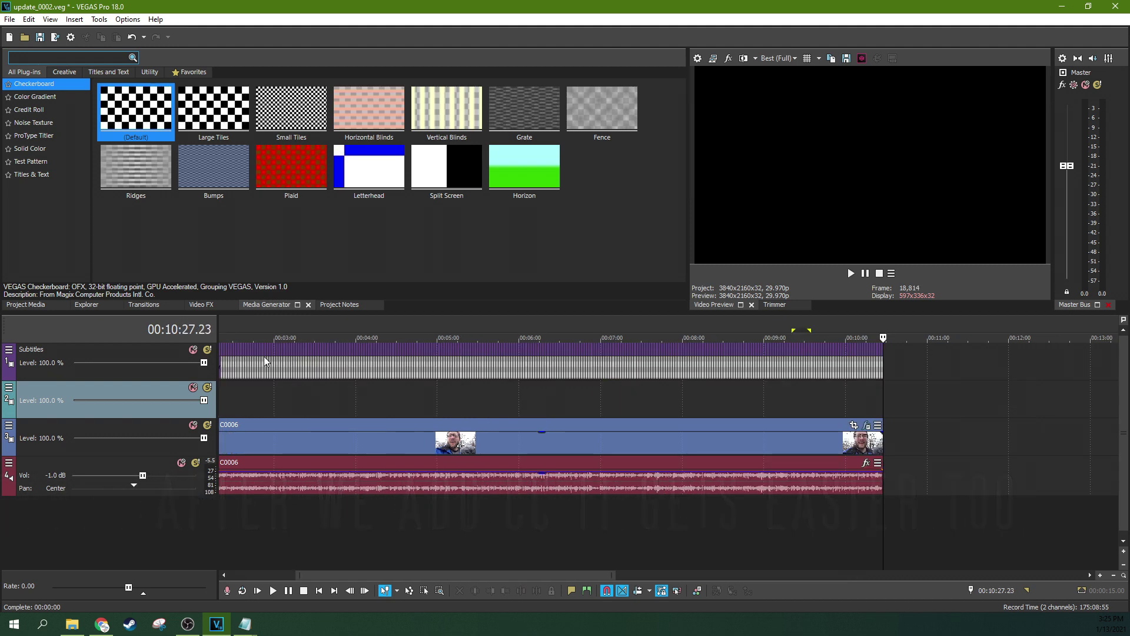
{"action": "left_click", "coordinate": [221, 400]}
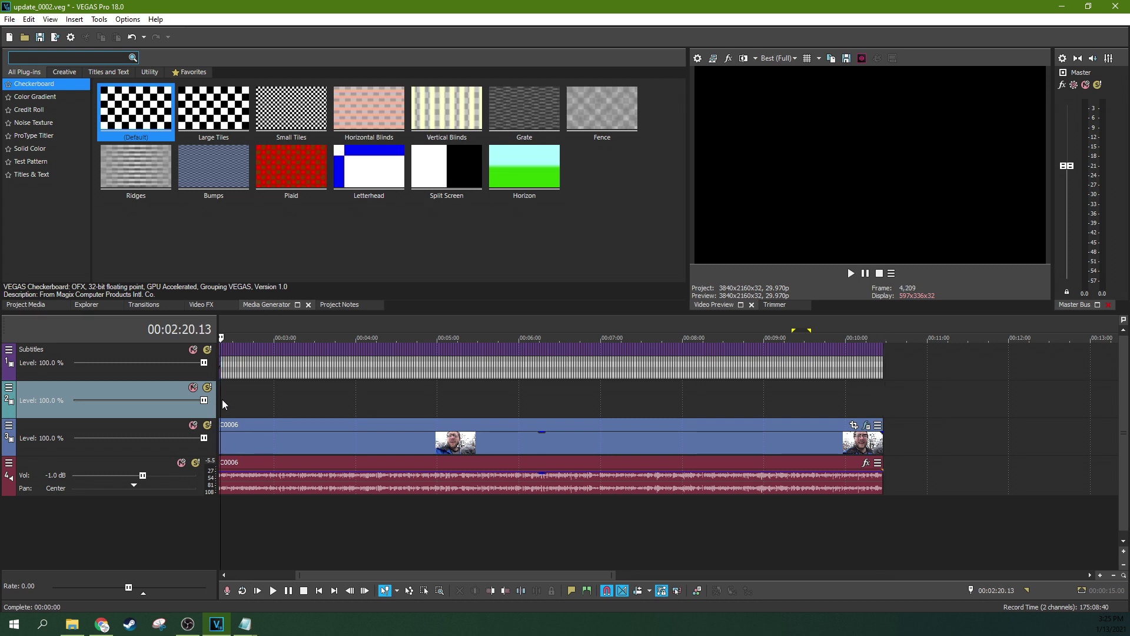
{"action": "scroll", "coordinate": [226, 391], "scroll_direction": "up", "scroll_amount": 3}
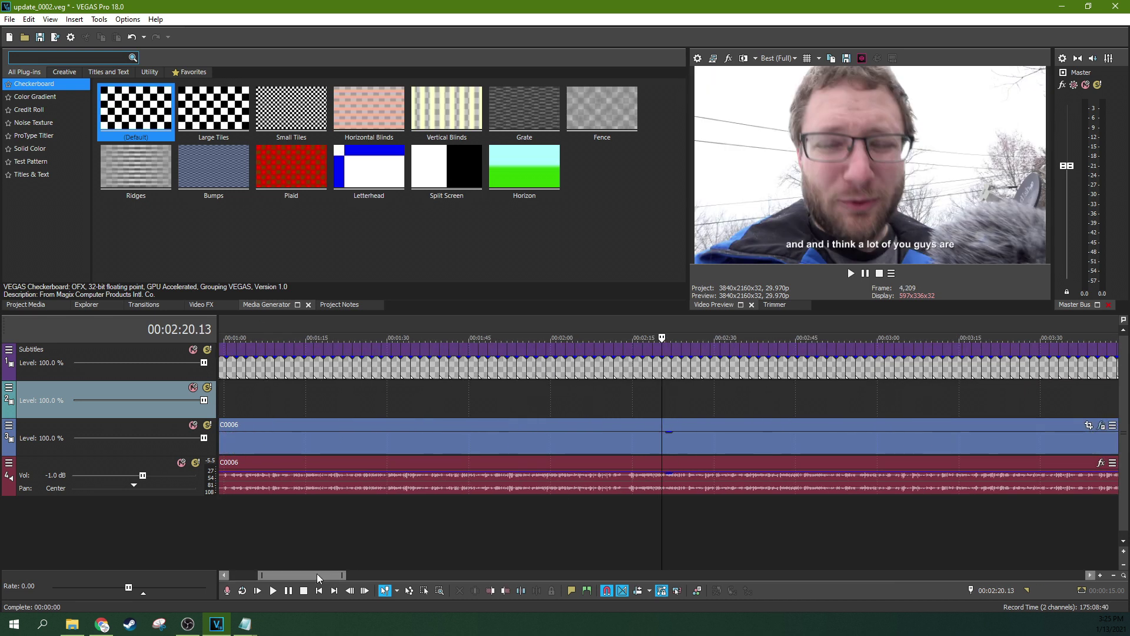
{"action": "left_click_drag", "start_coordinate": [317, 573], "coordinate": [175, 570]}
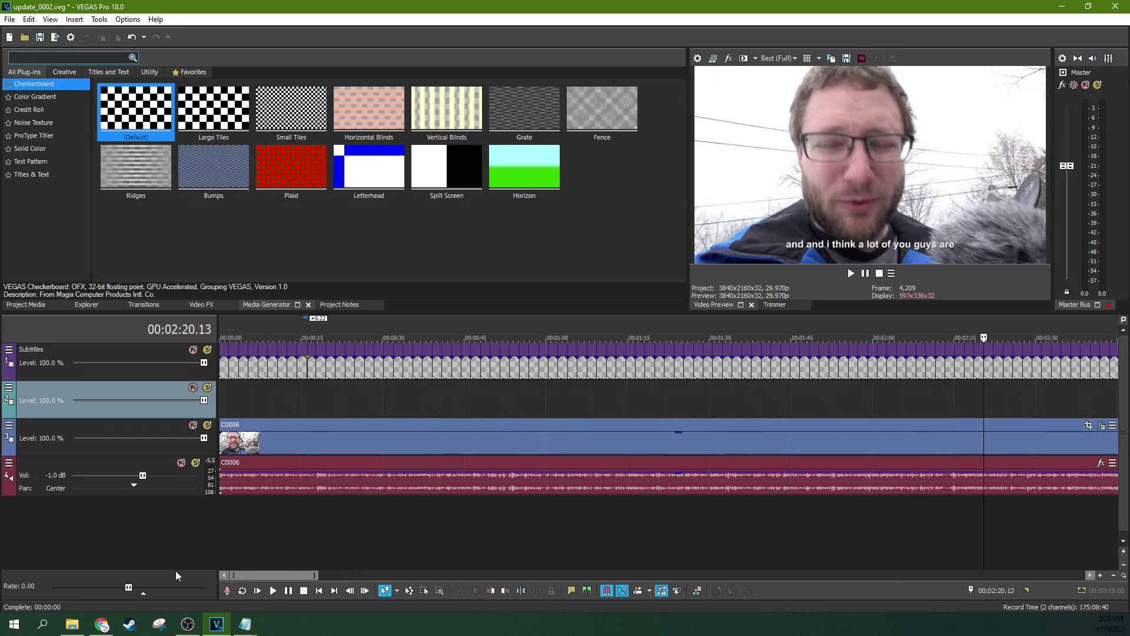
{"action": "left_click", "coordinate": [221, 400]}
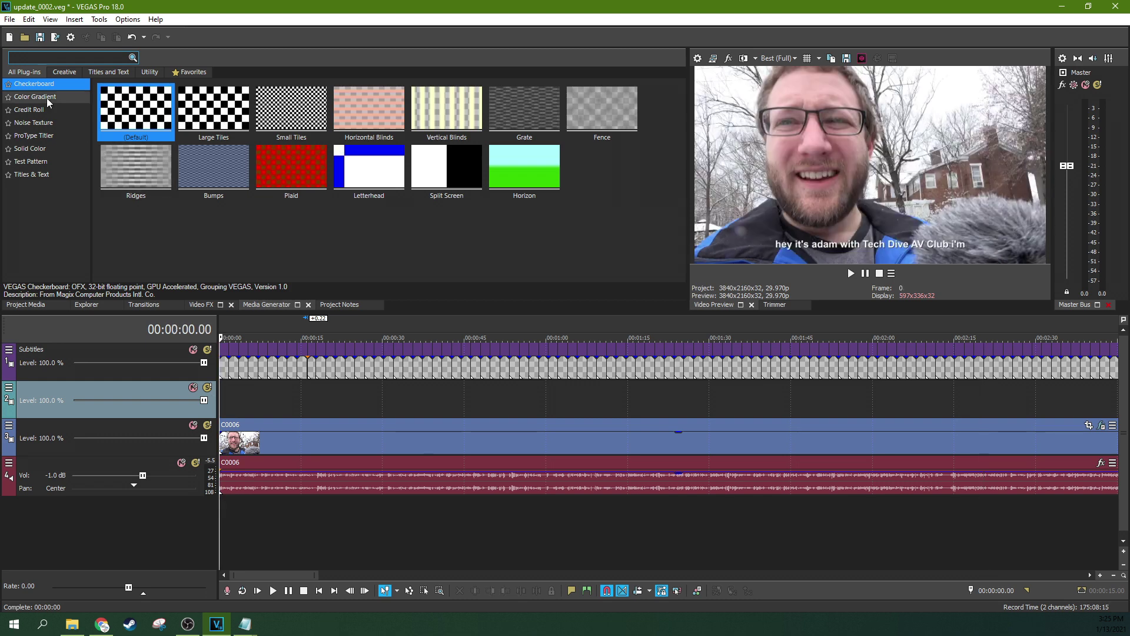
Open the Closed Captioning import on the New folder, filtered to Transcript or QuickTime Captioning (*.txt).
{"action": "left_click", "coordinate": [9, 19]}
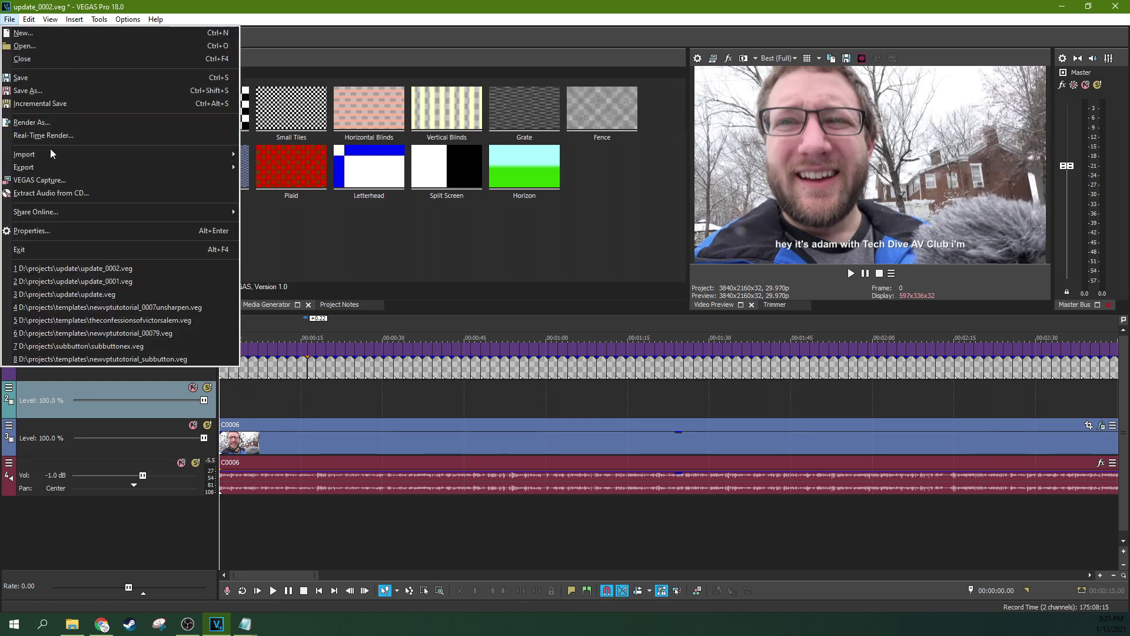
{"action": "mouse_move", "coordinate": [51, 151]}
{"action": "left_click", "coordinate": [277, 242]}
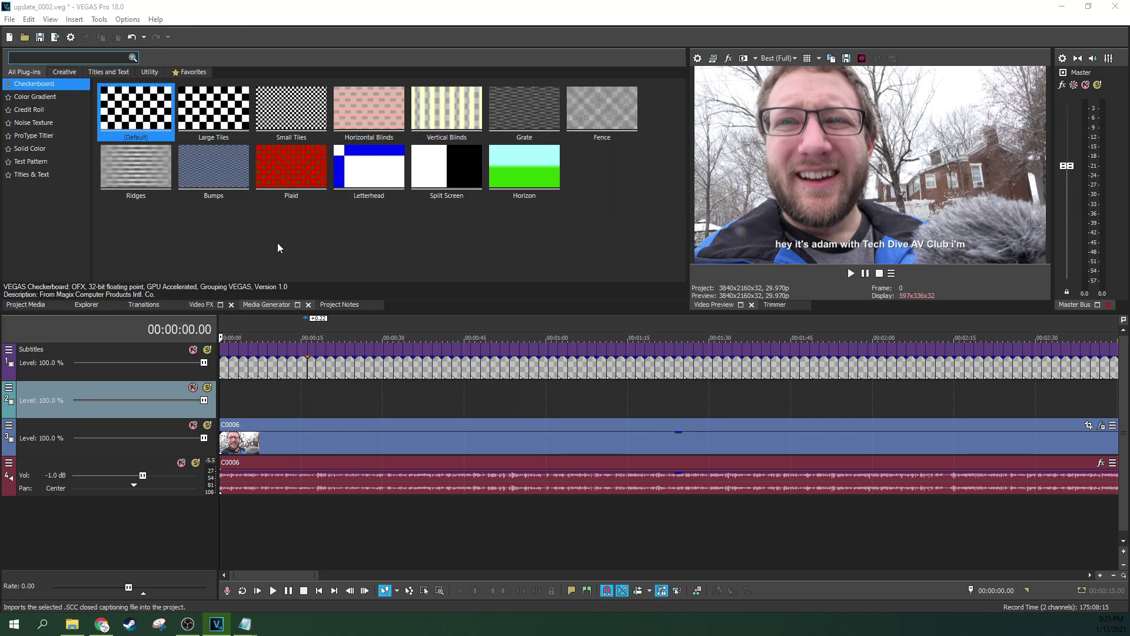
{"action": "double_click", "coordinate": [173, 112]}
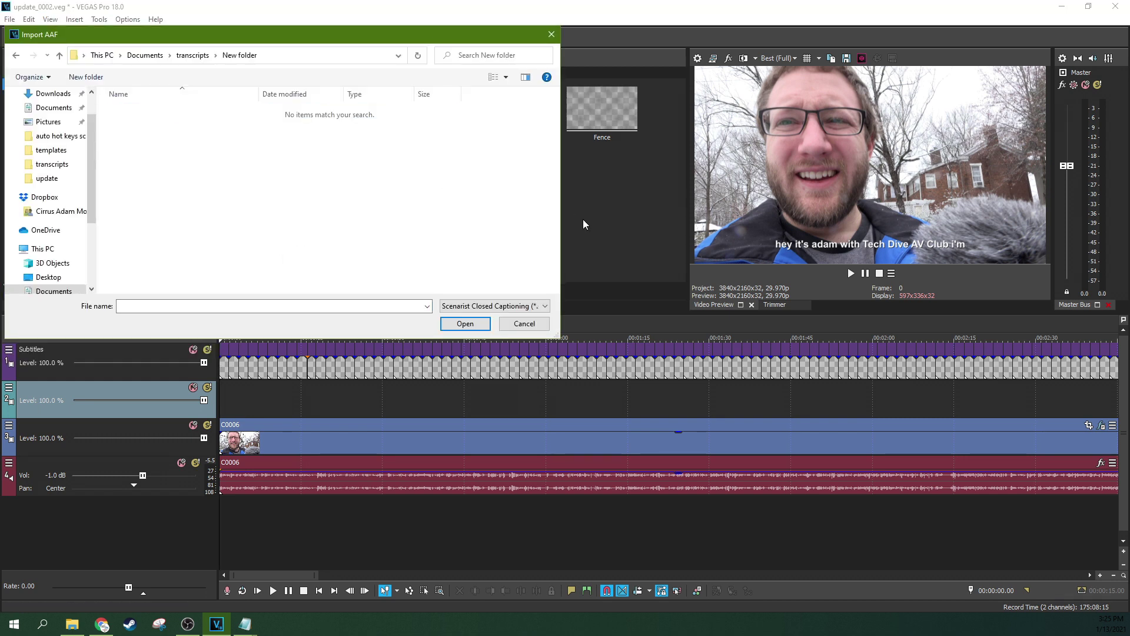
{"action": "left_click", "coordinate": [495, 305]}
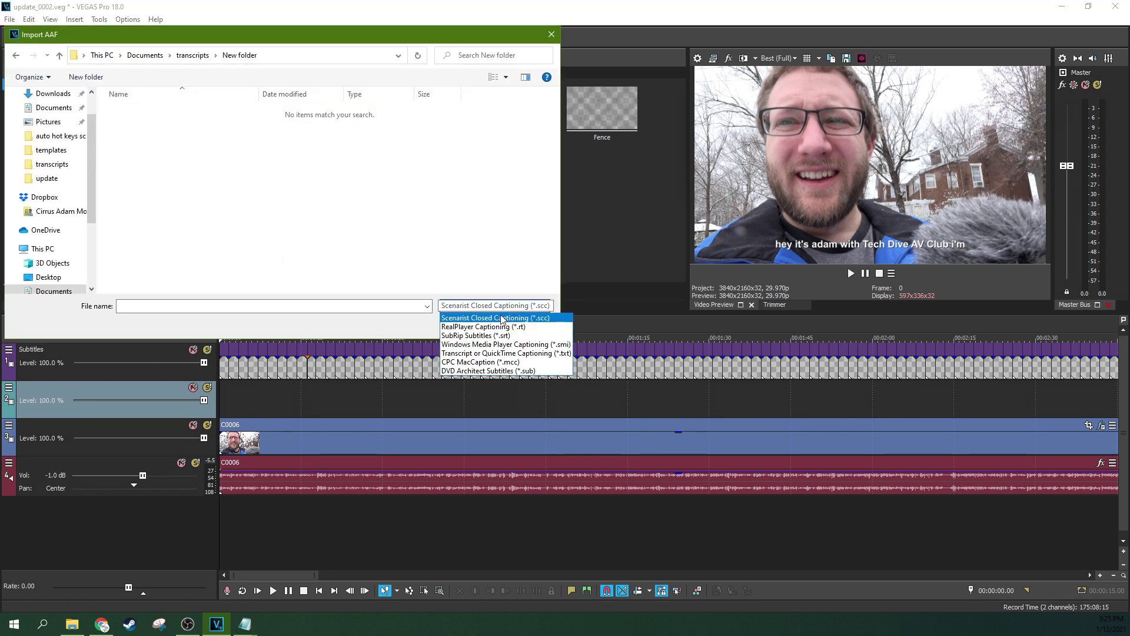
{"action": "left_click", "coordinate": [488, 355]}
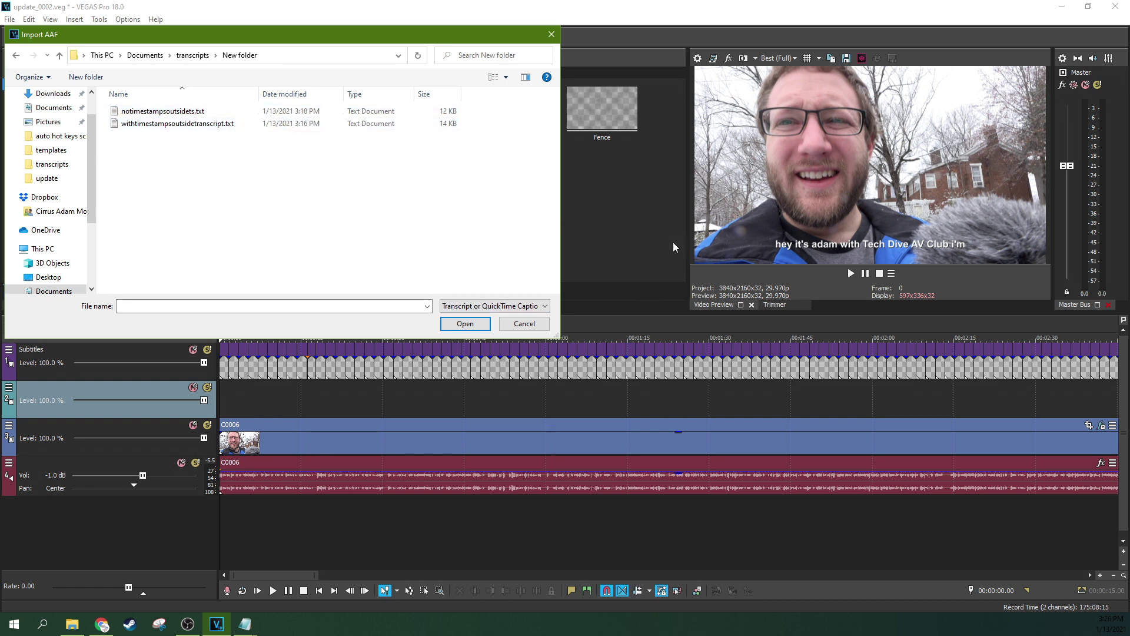
{"action": "right_click", "coordinate": [179, 114]}
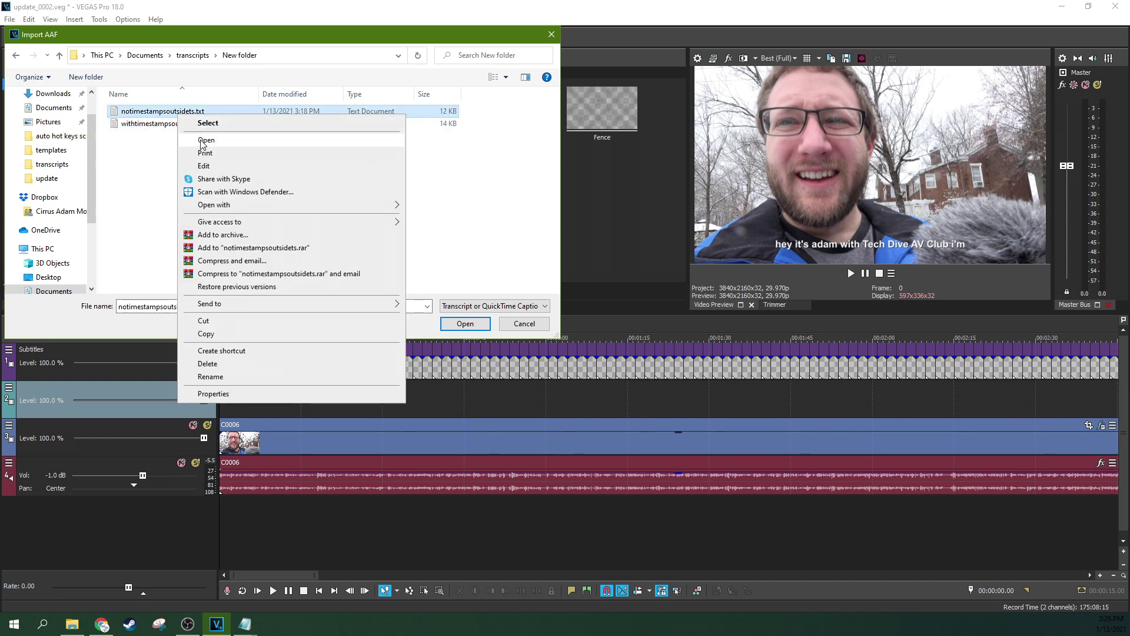
Open notimestampsoutsidets.txt in Notepad, read through it, and close it.
{"action": "left_click", "coordinate": [225, 142]}
{"action": "left_click_drag", "start_coordinate": [445, 162], "coordinate": [366, 141]}
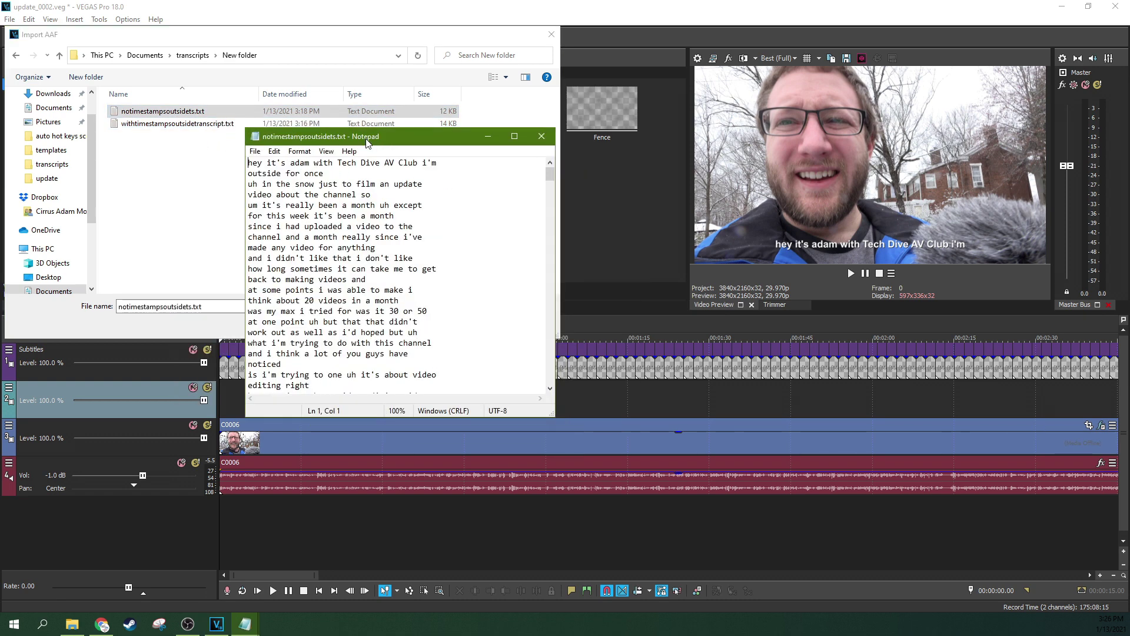
{"action": "scroll", "coordinate": [373, 242], "scroll_direction": "down", "scroll_amount": 10}
{"action": "scroll", "coordinate": [373, 243], "scroll_direction": "up", "scroll_amount": 12}
{"action": "left_click", "coordinate": [542, 136]}
Open withtimestampsoutsidetranscript.txt in Notepad and scroll through its timestamped lines.
{"action": "right_click", "coordinate": [183, 127]}
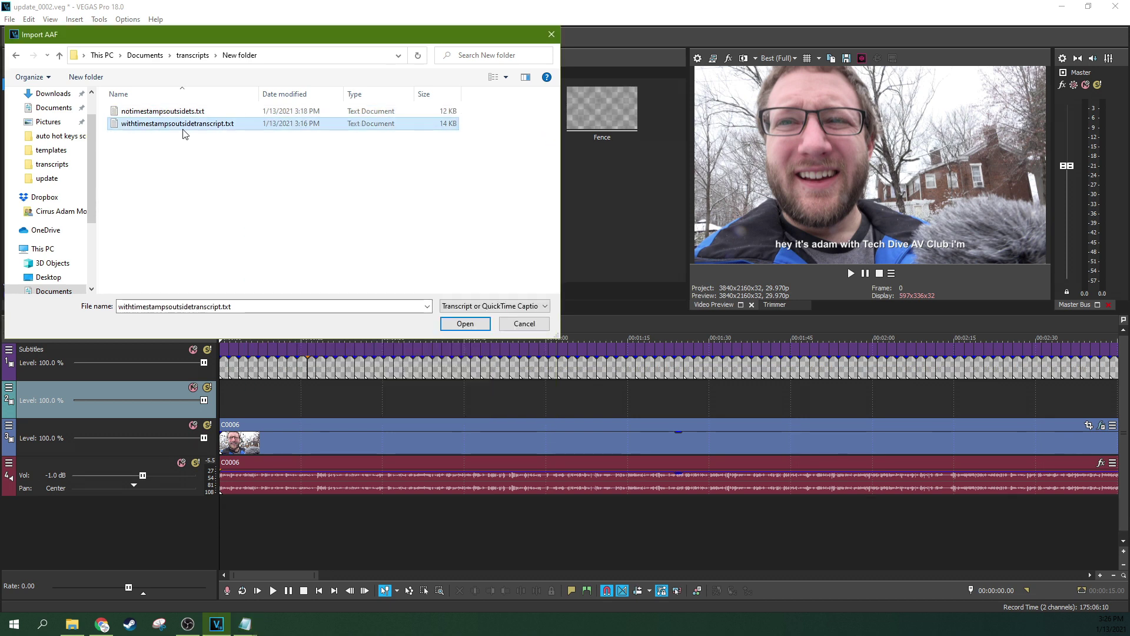
{"action": "left_click", "coordinate": [212, 155]}
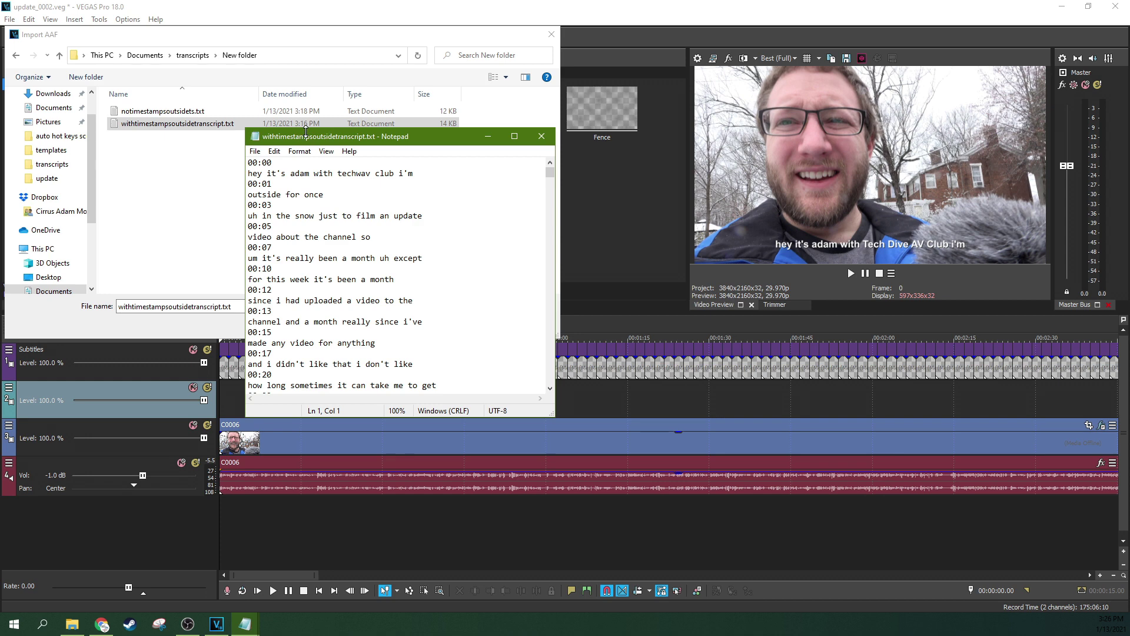
{"action": "left_click_drag", "start_coordinate": [299, 137], "coordinate": [266, 130]}
{"action": "scroll", "coordinate": [315, 267], "scroll_direction": "down", "scroll_amount": 13}
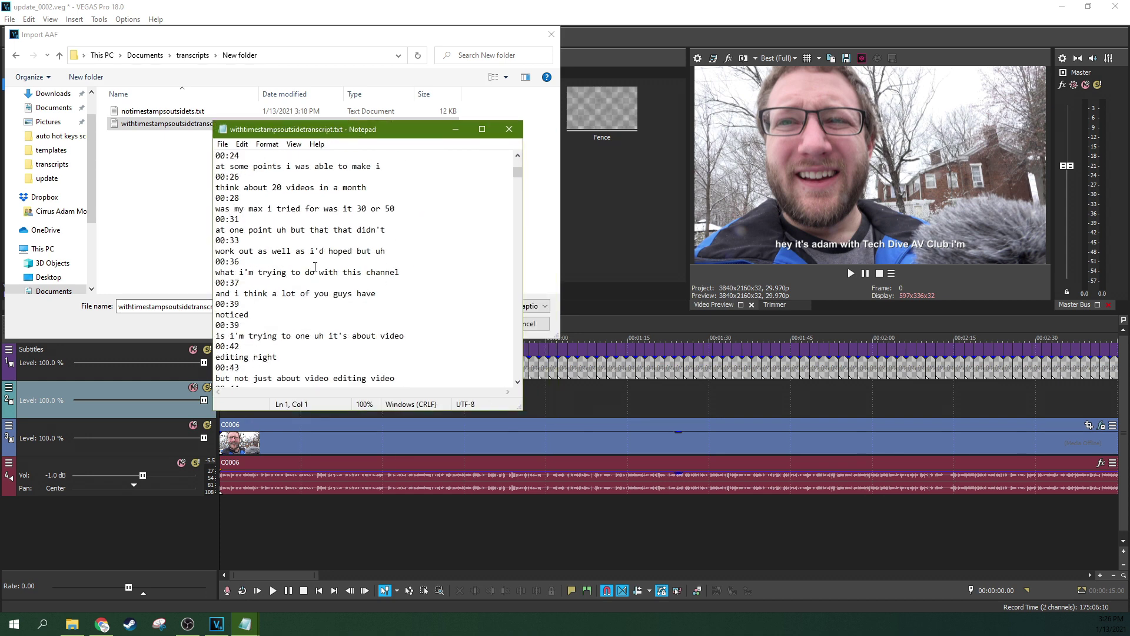
{"action": "scroll", "coordinate": [315, 267], "scroll_direction": "up", "scroll_amount": 13}
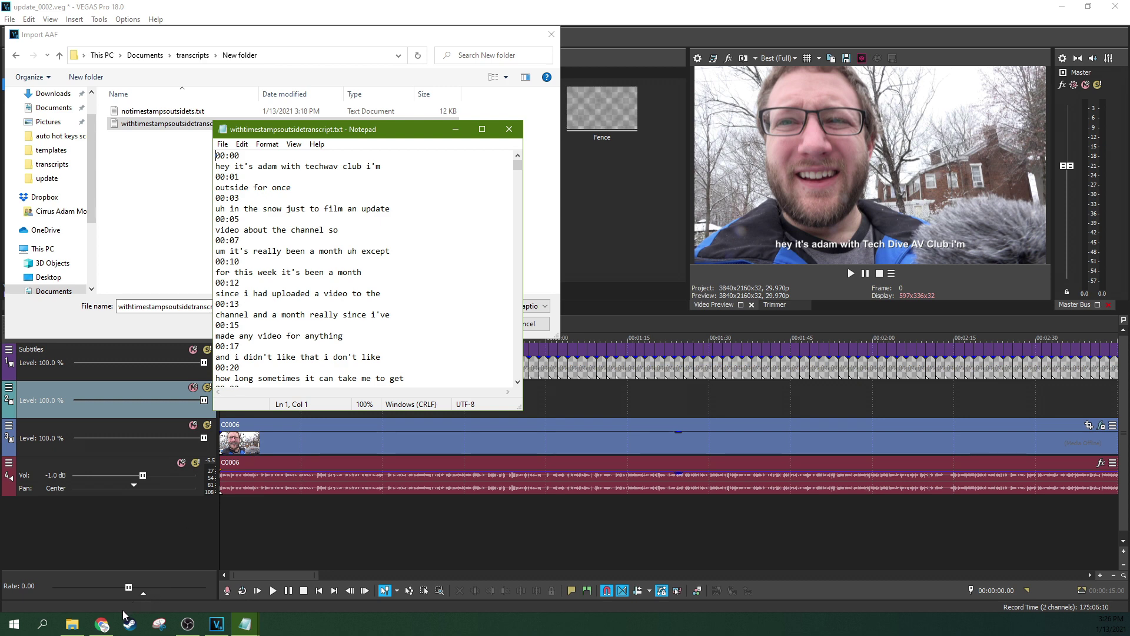
Open New Text Document (2).txt from the transcripts folder in Notepad.
{"action": "left_click", "coordinate": [72, 624]}
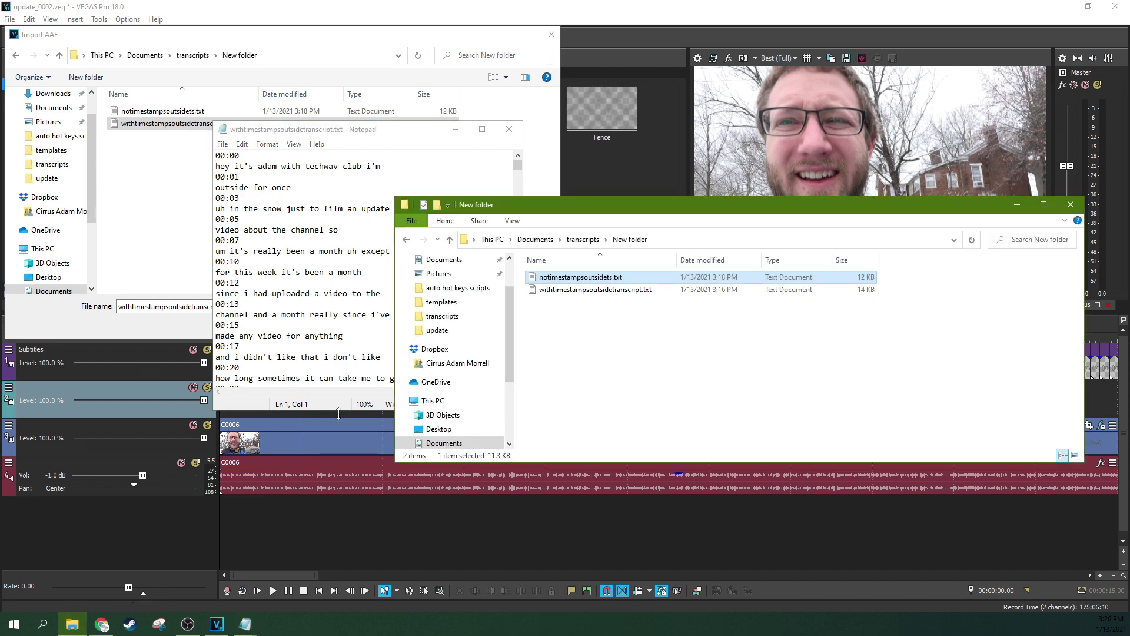
{"action": "left_click", "coordinate": [583, 242]}
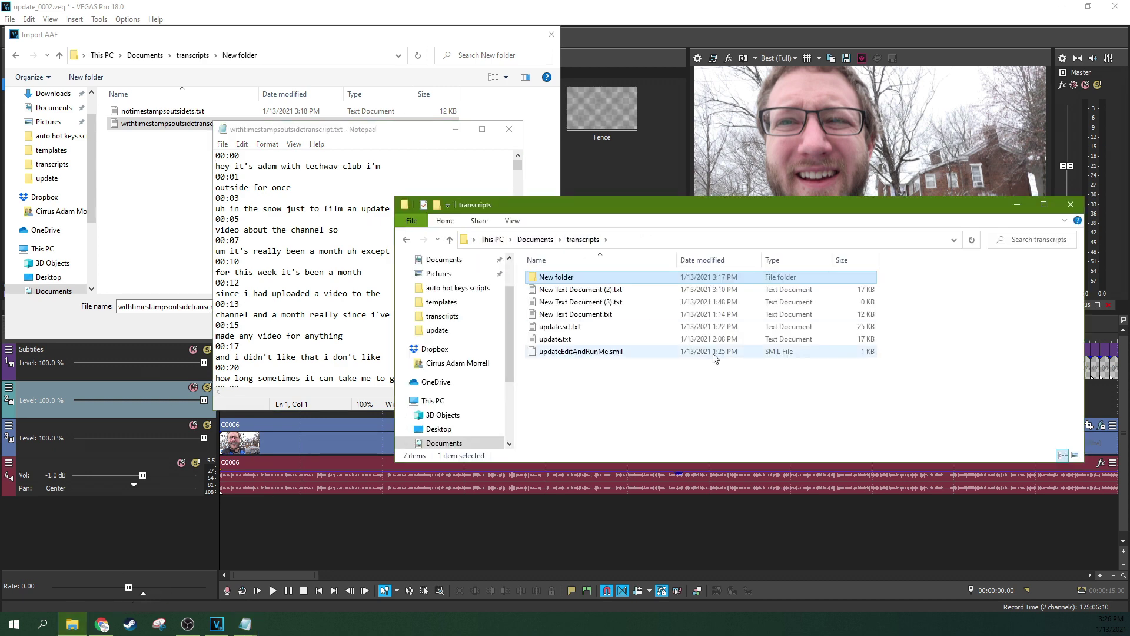
{"action": "double_click", "coordinate": [594, 290]}
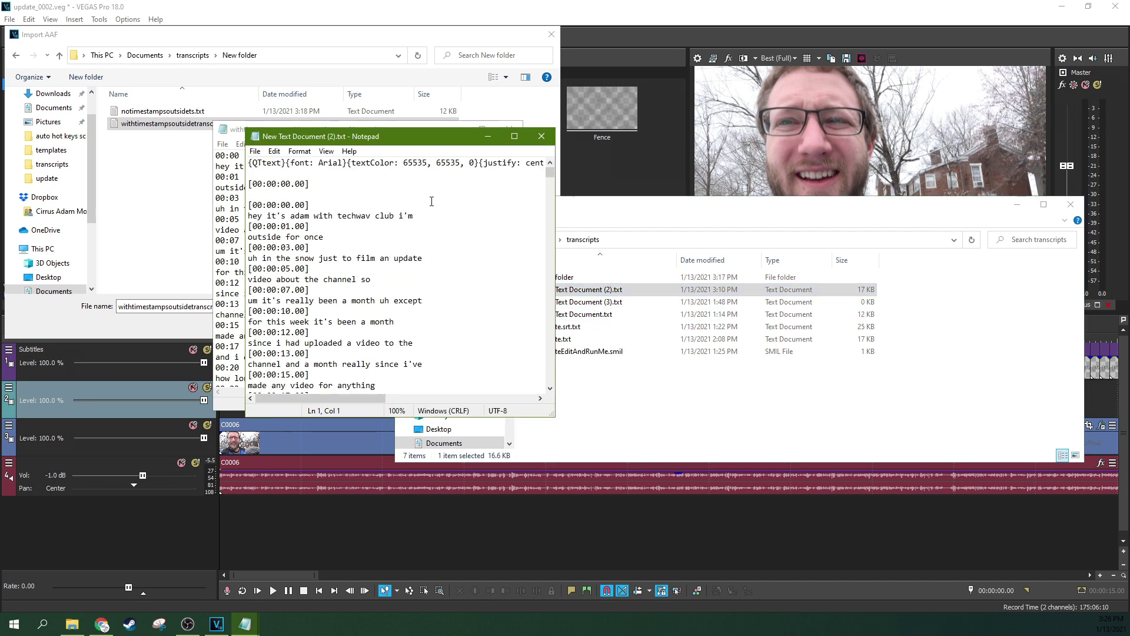
Scroll through the QuickTime caption file and select its {QTtext} header lines at the top.
{"action": "scroll", "coordinate": [431, 201], "scroll_direction": "down", "scroll_amount": 6}
{"action": "scroll", "coordinate": [435, 202], "scroll_direction": "up", "scroll_amount": 6}
{"action": "scroll", "coordinate": [329, 187], "scroll_direction": "down", "scroll_amount": 10}
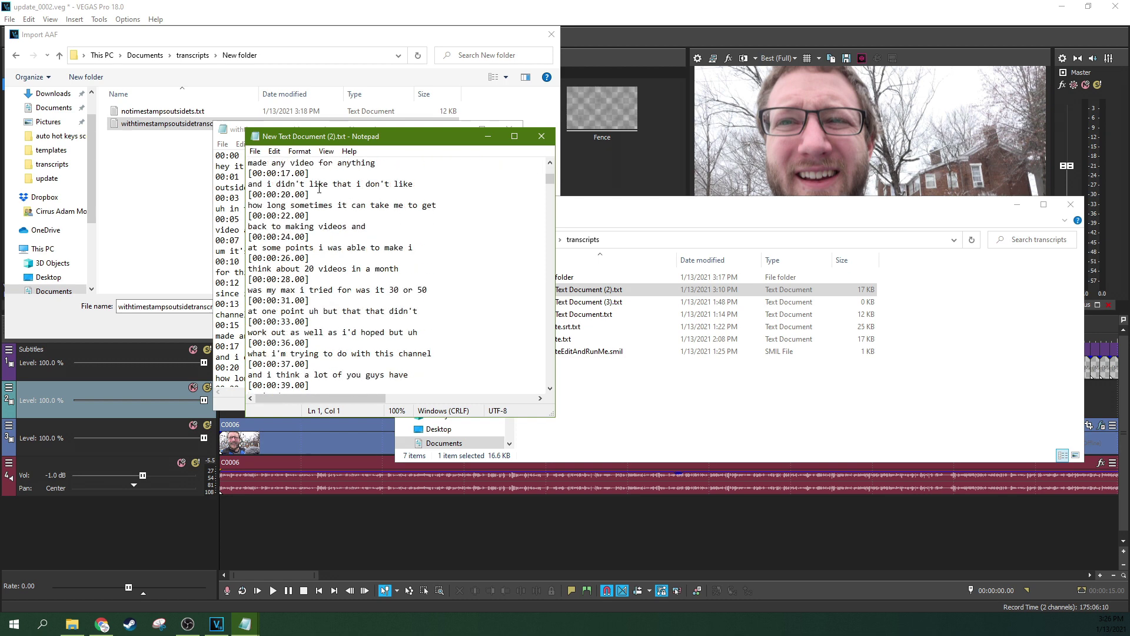
{"action": "scroll", "coordinate": [321, 189], "scroll_direction": "up", "scroll_amount": 9}
{"action": "scroll", "coordinate": [319, 188], "scroll_direction": "up", "scroll_amount": 1}
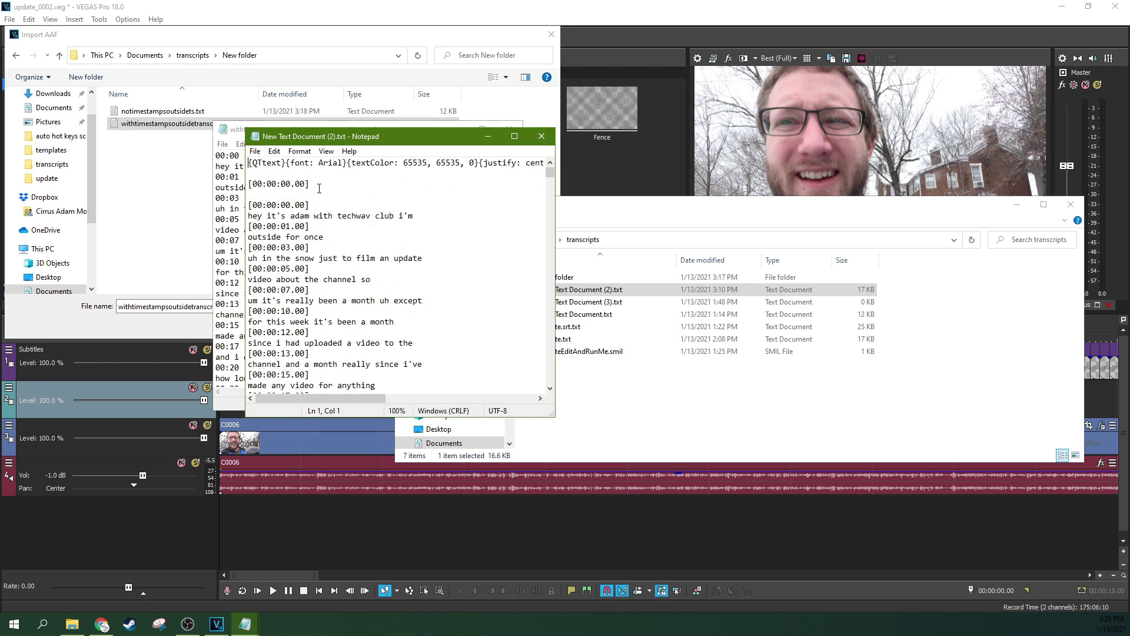
{"action": "scroll", "coordinate": [353, 195], "scroll_direction": "down", "scroll_amount": 7}
{"action": "scroll", "coordinate": [392, 200], "scroll_direction": "up", "scroll_amount": 7}
{"action": "left_click_drag", "start_coordinate": [294, 398], "coordinate": [273, 411]}
{"action": "left_click_drag", "start_coordinate": [250, 166], "coordinate": [455, 190]}
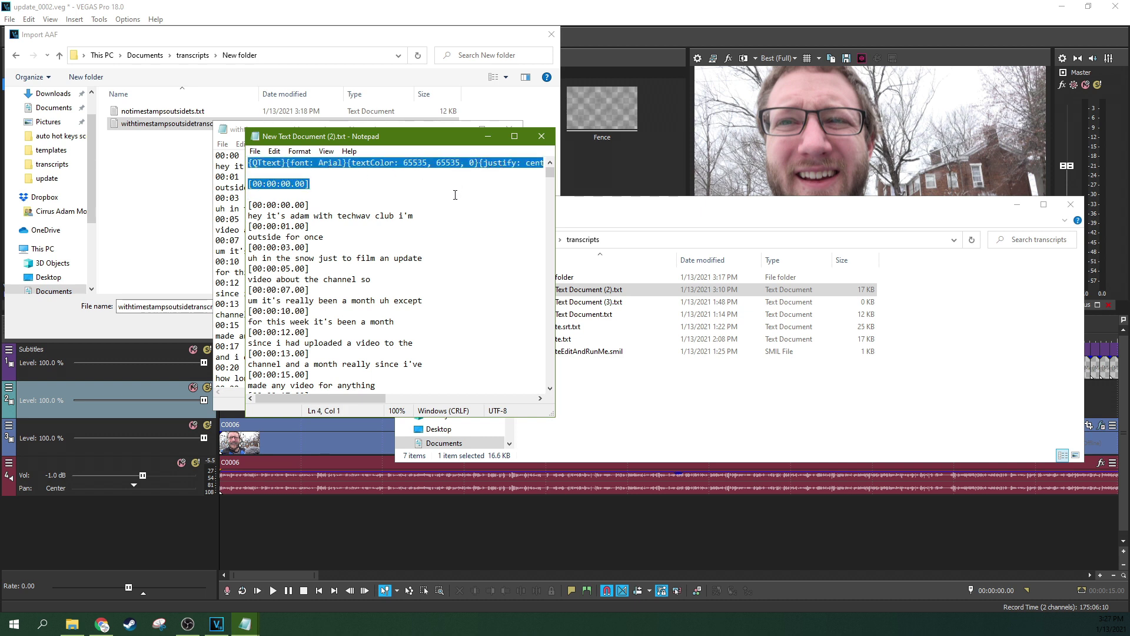
Copy the QTtext header and paste it on a new line above the transcript's first timestamp.
{"action": "right_click", "coordinate": [294, 184]}
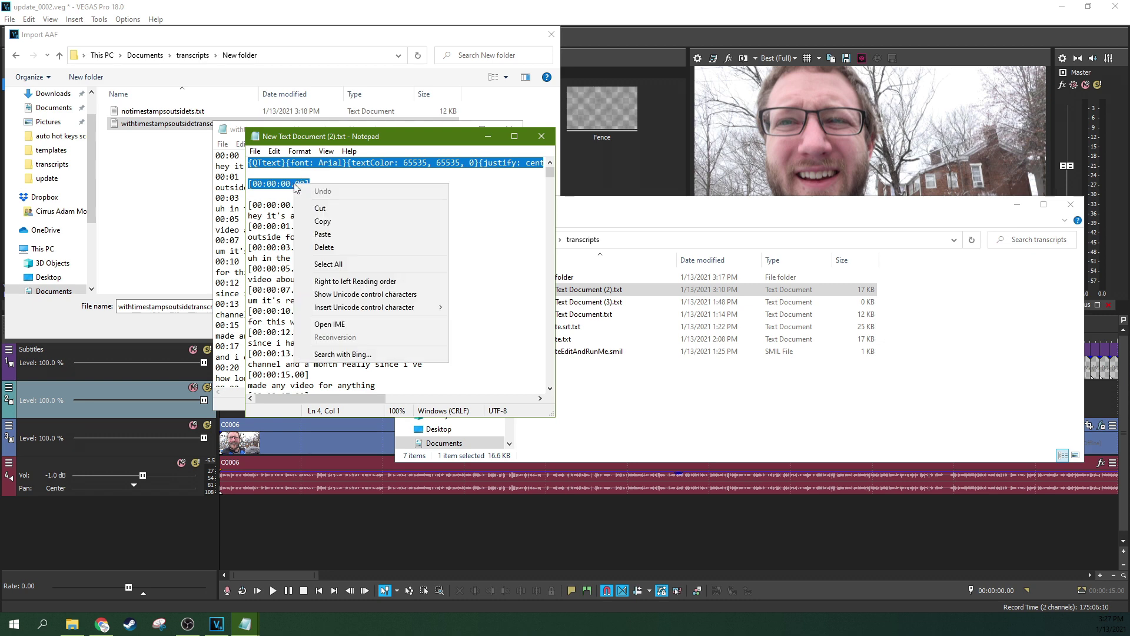
{"action": "left_click", "coordinate": [322, 220]}
{"action": "left_click", "coordinate": [222, 174]}
{"action": "left_click", "coordinate": [227, 154]}
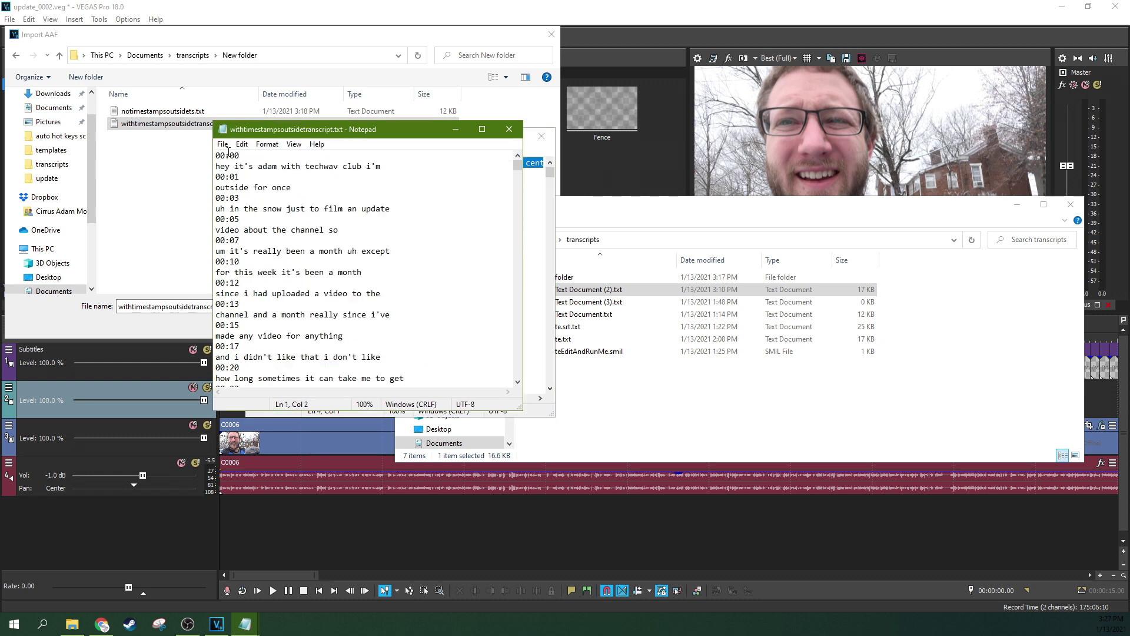
{"action": "key", "text": "Return"}
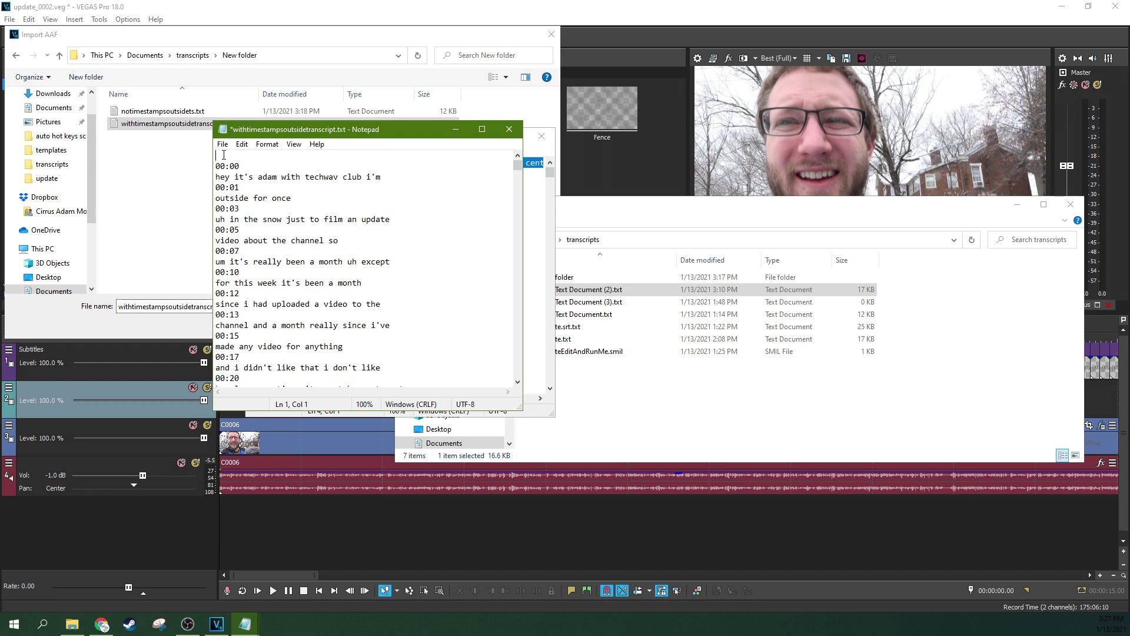
{"action": "right_click", "coordinate": [314, 153]}
{"action": "left_click", "coordinate": [341, 203]}
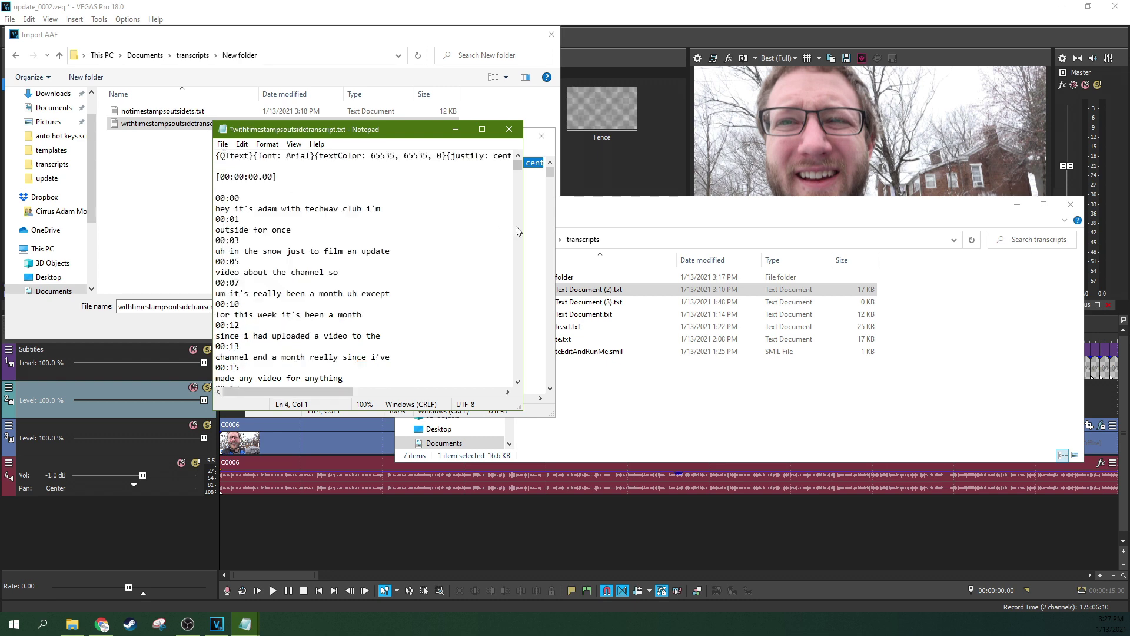
Move the other document aside and place the caret in the [00:00:00.00] line.
{"action": "left_click", "coordinate": [546, 228]}
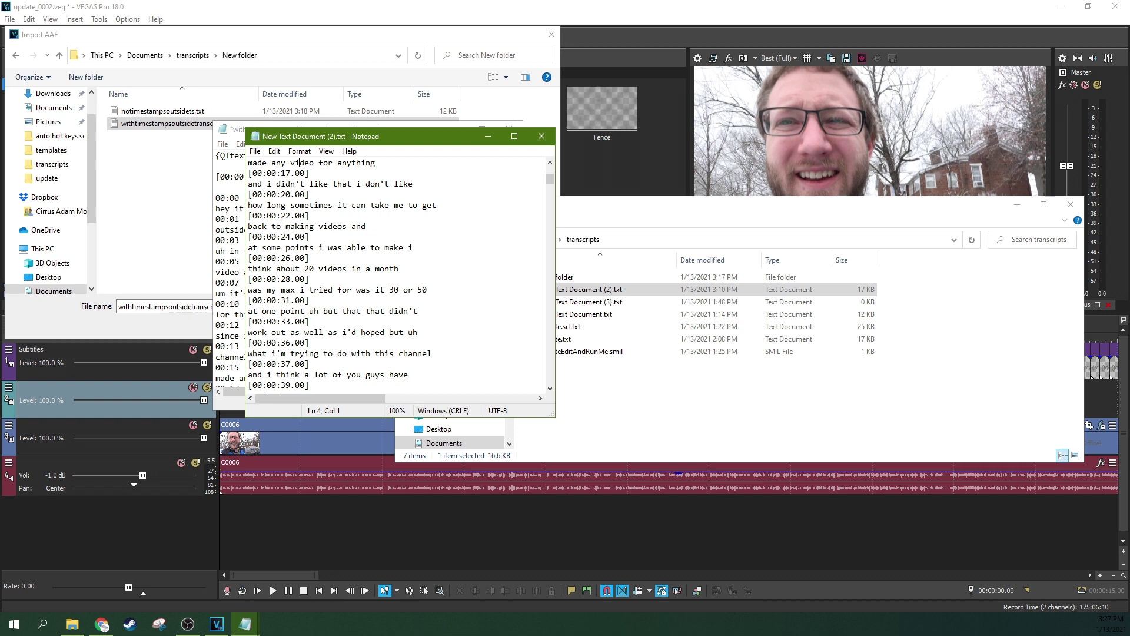
{"action": "left_click_drag", "start_coordinate": [322, 137], "coordinate": [460, 143]}
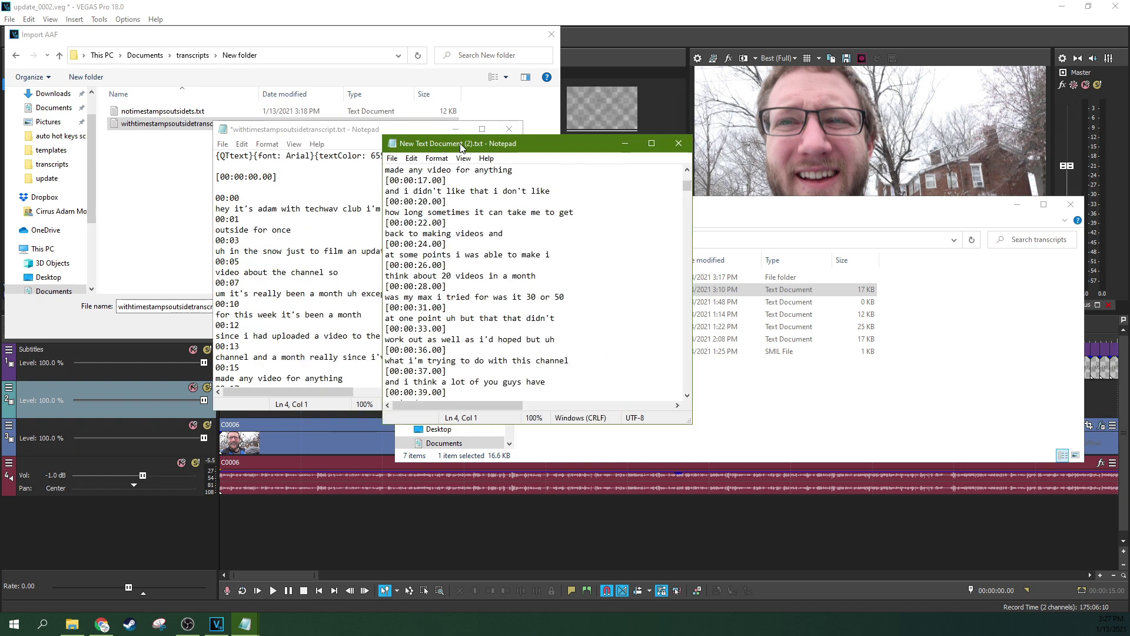
{"action": "left_click", "coordinate": [258, 187]}
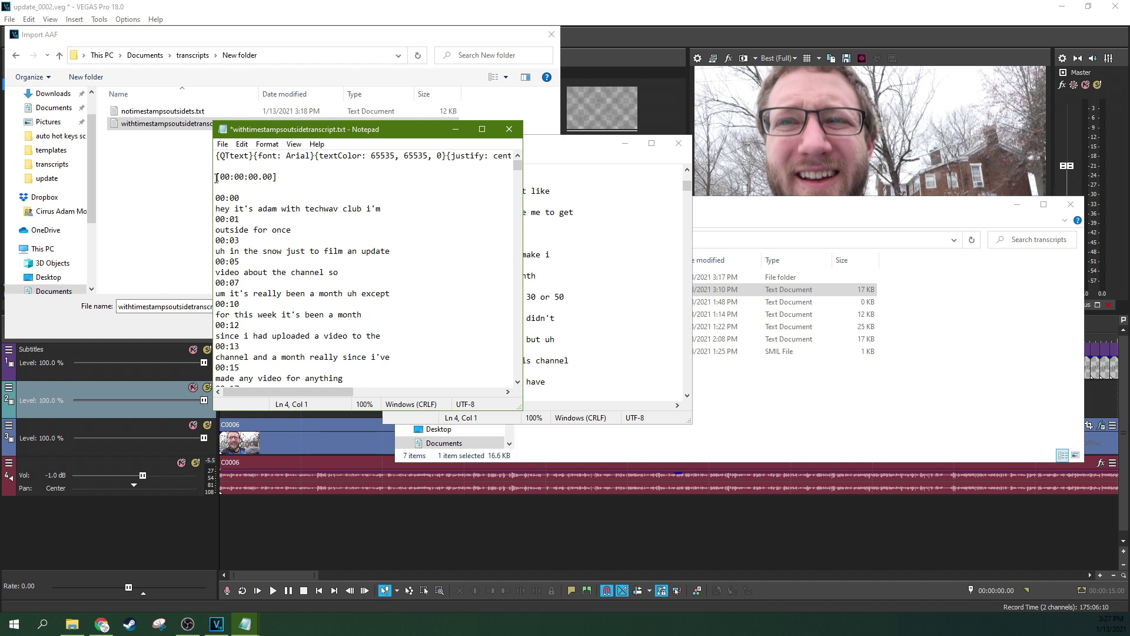
{"action": "left_click_drag", "start_coordinate": [239, 197], "coordinate": [219, 198]}
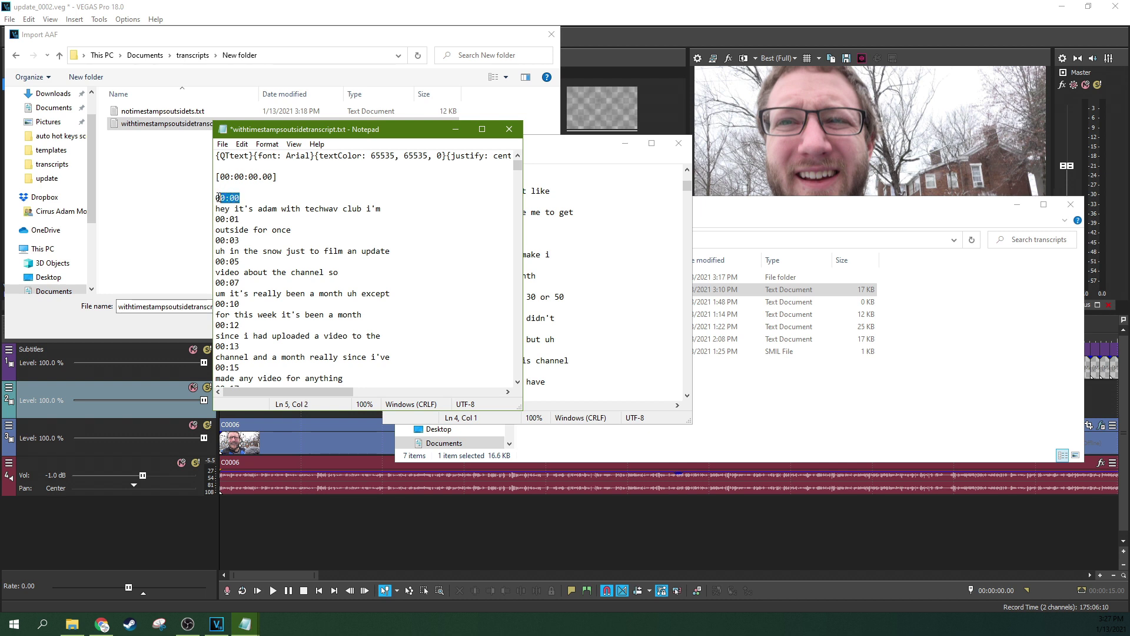
{"action": "left_click", "coordinate": [248, 178]}
Correct the misheard channel name 'techwav' to 'Tech Dive AV'.
{"action": "left_click", "coordinate": [770, 201]}
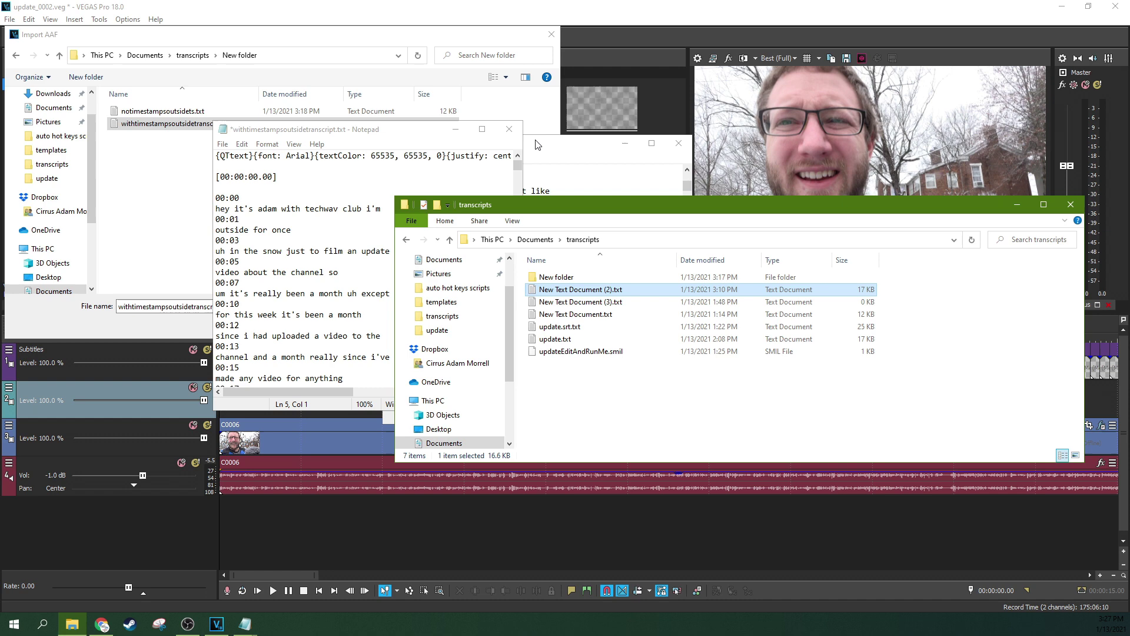
{"action": "left_click", "coordinate": [518, 166]}
{"action": "left_click_drag", "start_coordinate": [518, 168], "coordinate": [318, 204]}
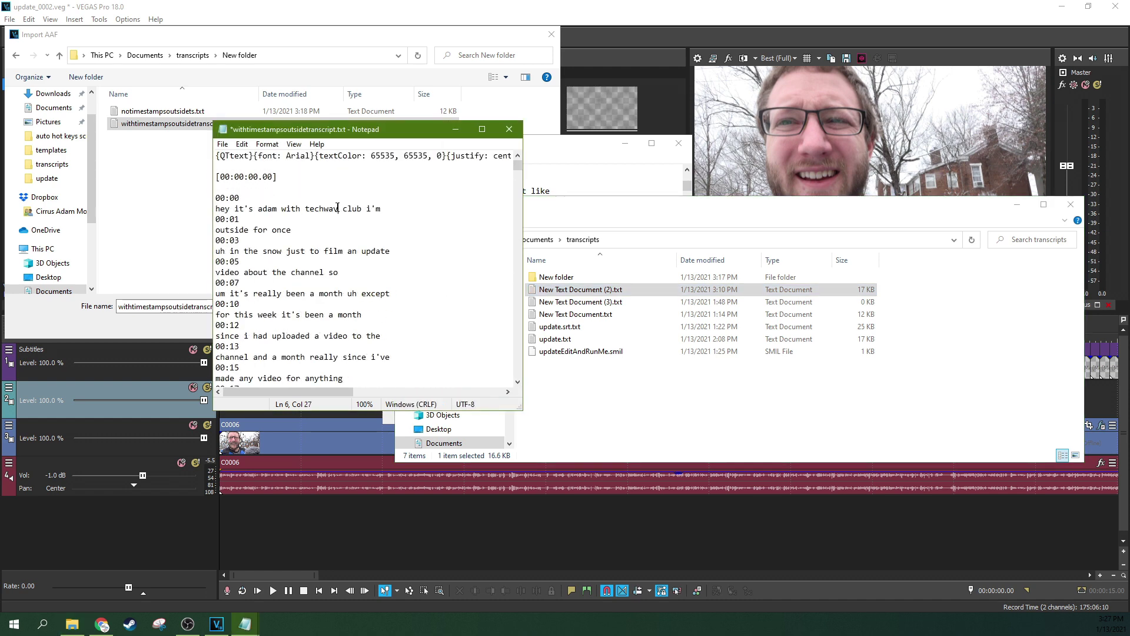
{"action": "key", "text": "BackSpace"}
{"action": "key", "text": "BackSpace"}
{"action": "key", "text": "BackSpace"}
{"action": "type", "text": "Dive AV"}
{"action": "key", "text": "BackSpace"}
{"action": "type", "text": "T"}
{"action": "left_click", "coordinate": [603, 215]}
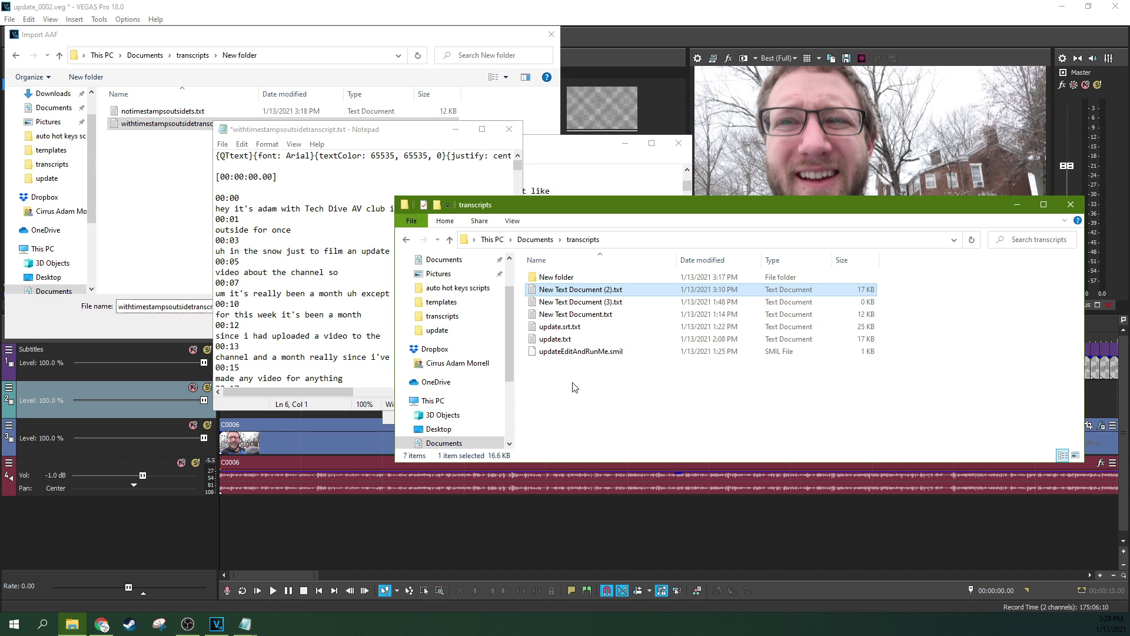
Navigate File Explorer to Documents\auto hot keys scripts and select fixclosedcaptioning.ahk.
{"action": "left_click", "coordinate": [317, 133]}
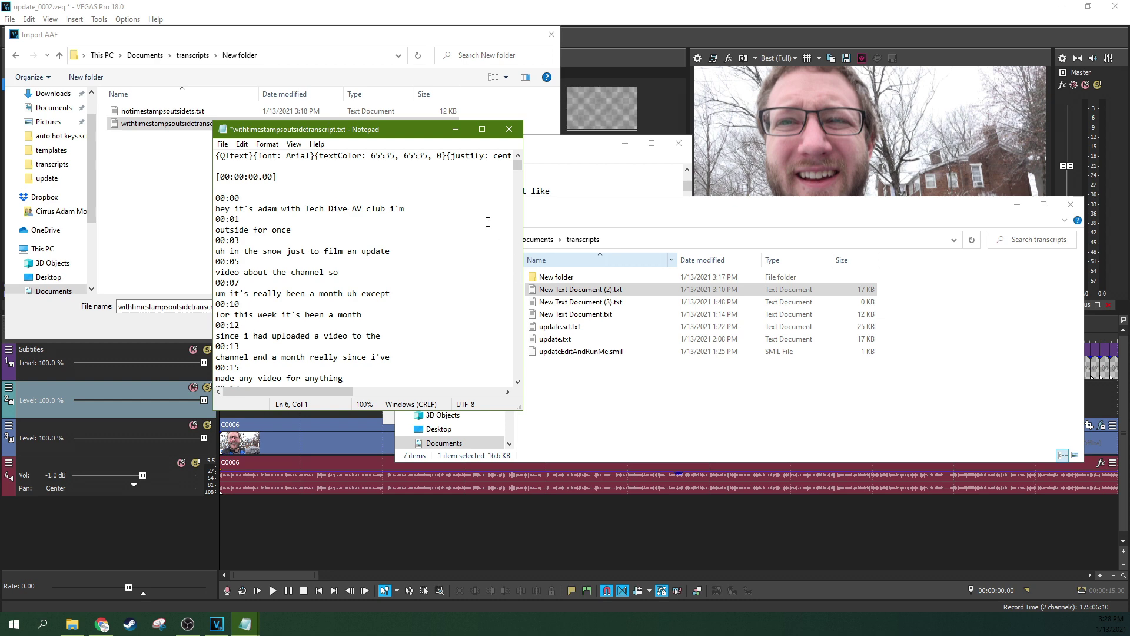
{"action": "left_click", "coordinate": [584, 219]}
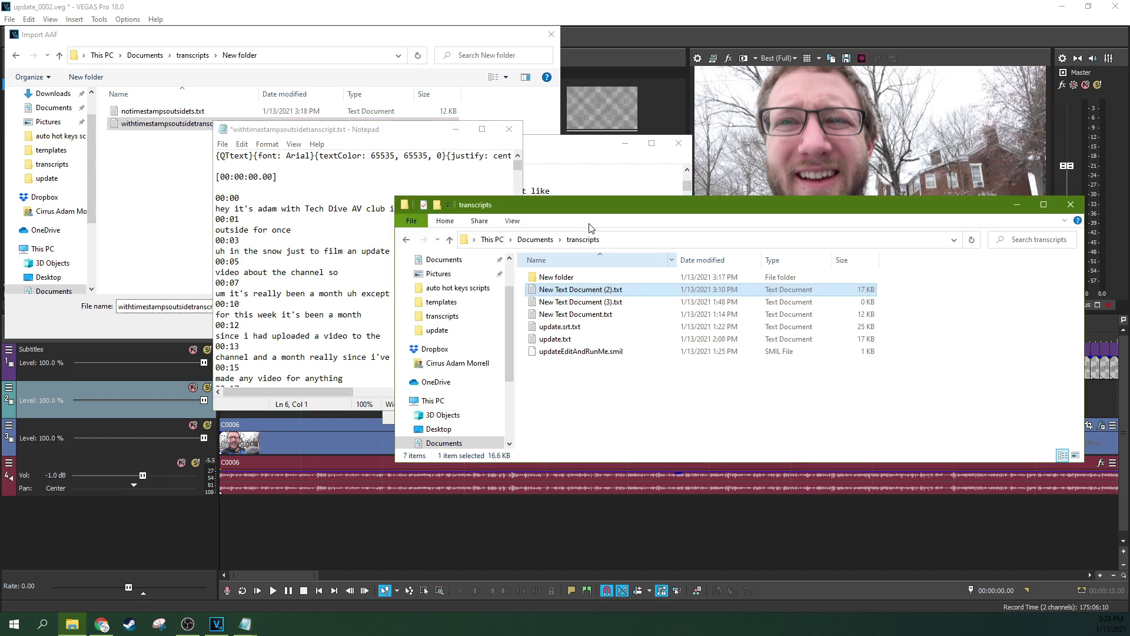
{"action": "left_click", "coordinate": [73, 626]}
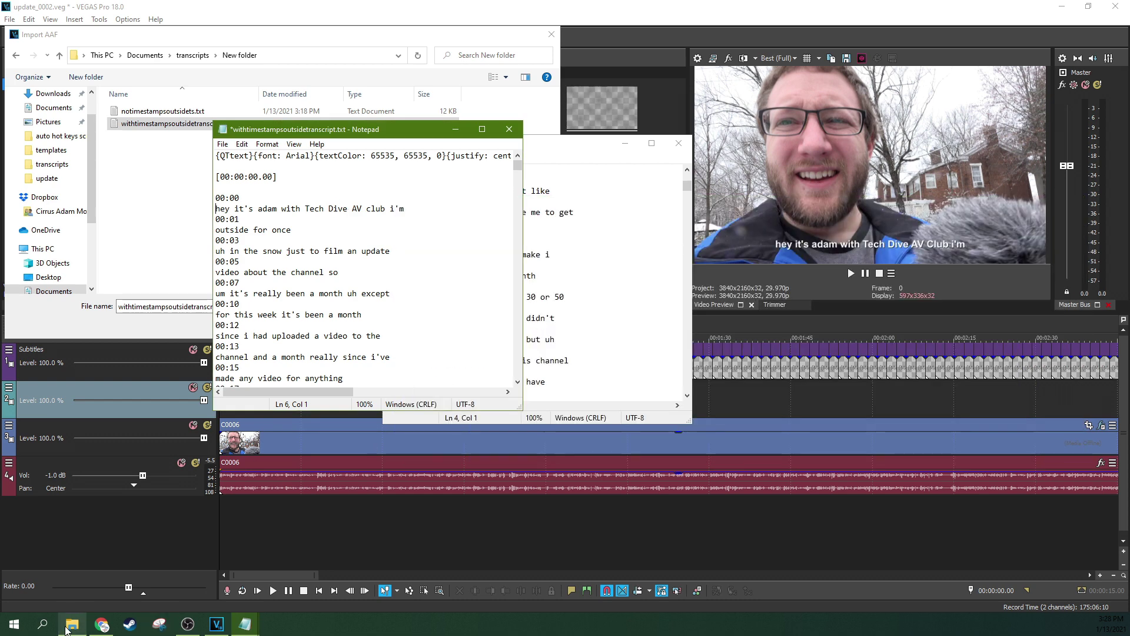
{"action": "left_click", "coordinate": [74, 626]}
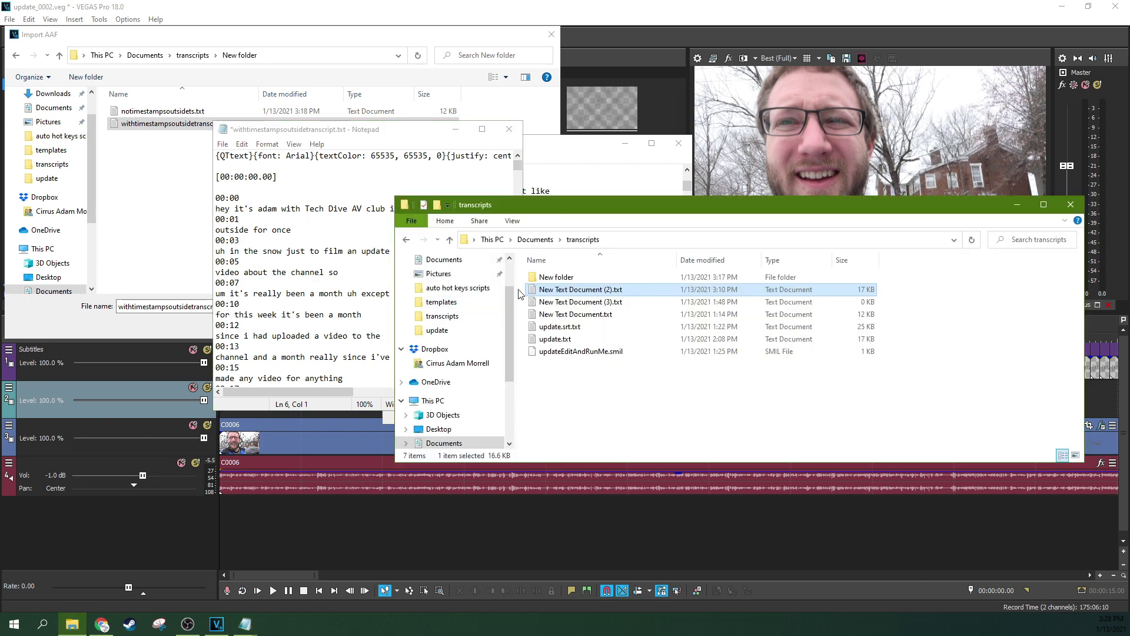
{"action": "left_click", "coordinate": [535, 240]}
{"action": "scroll", "coordinate": [648, 269], "scroll_direction": "up", "scroll_amount": 3}
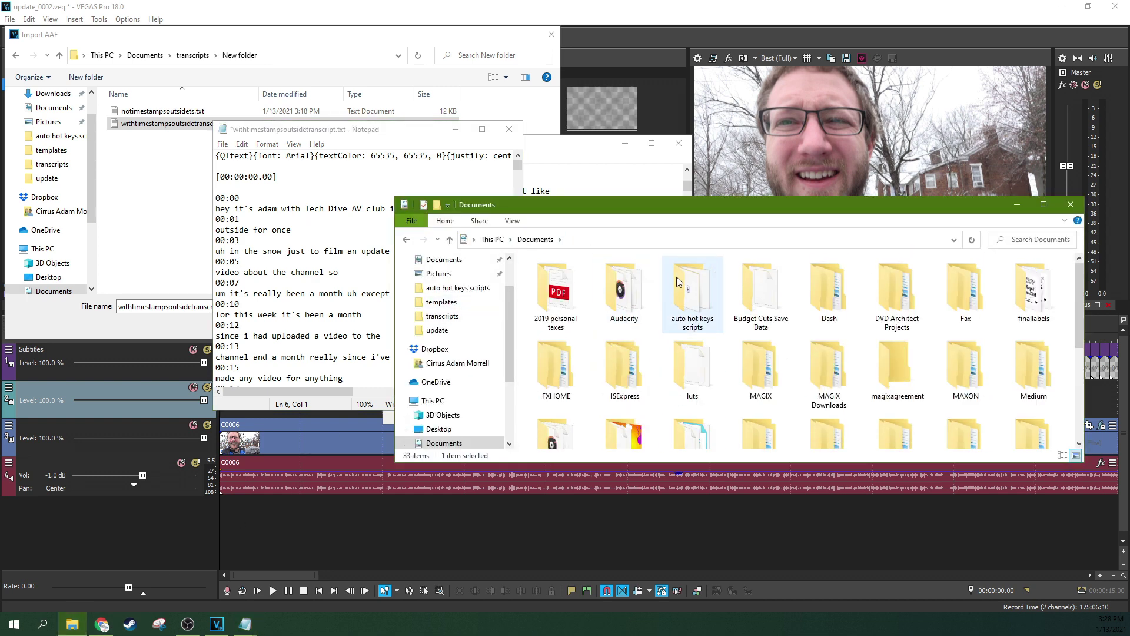
{"action": "double_click", "coordinate": [677, 276]}
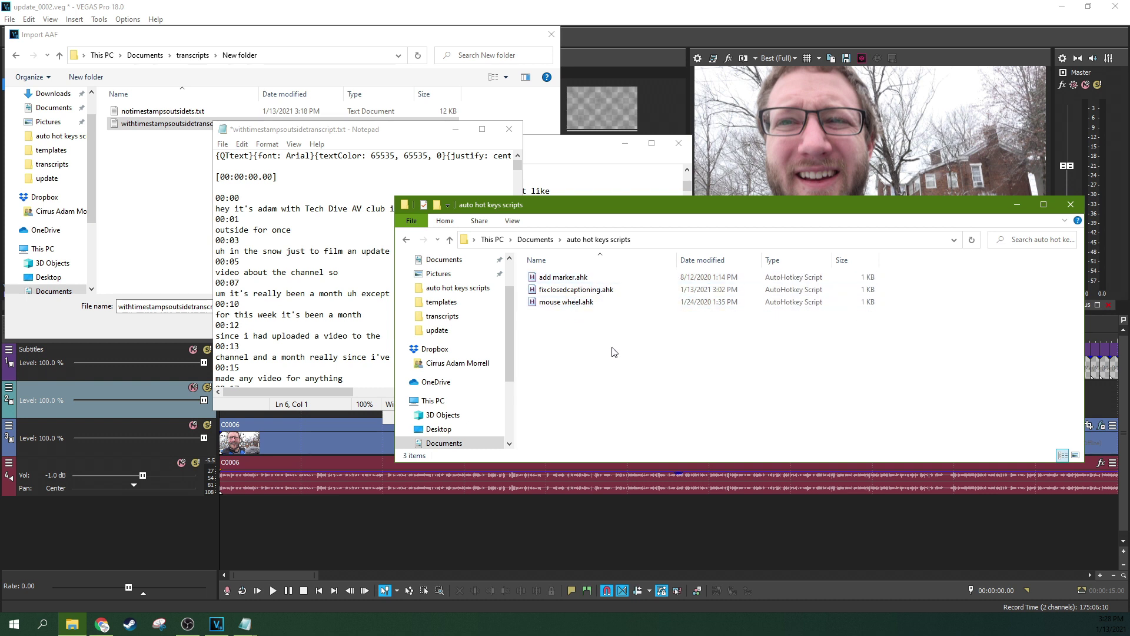
{"action": "left_click", "coordinate": [573, 293]}
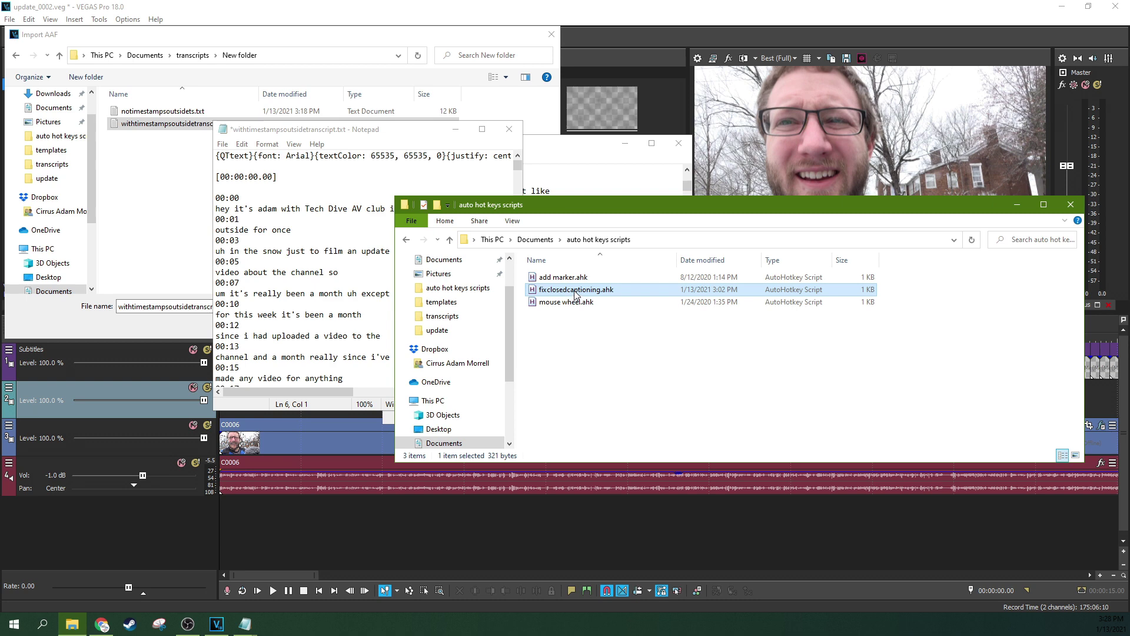
Open fixclosedcaptioning.ahk for editing in Notepad and move its window right.
{"action": "right_click", "coordinate": [577, 293]}
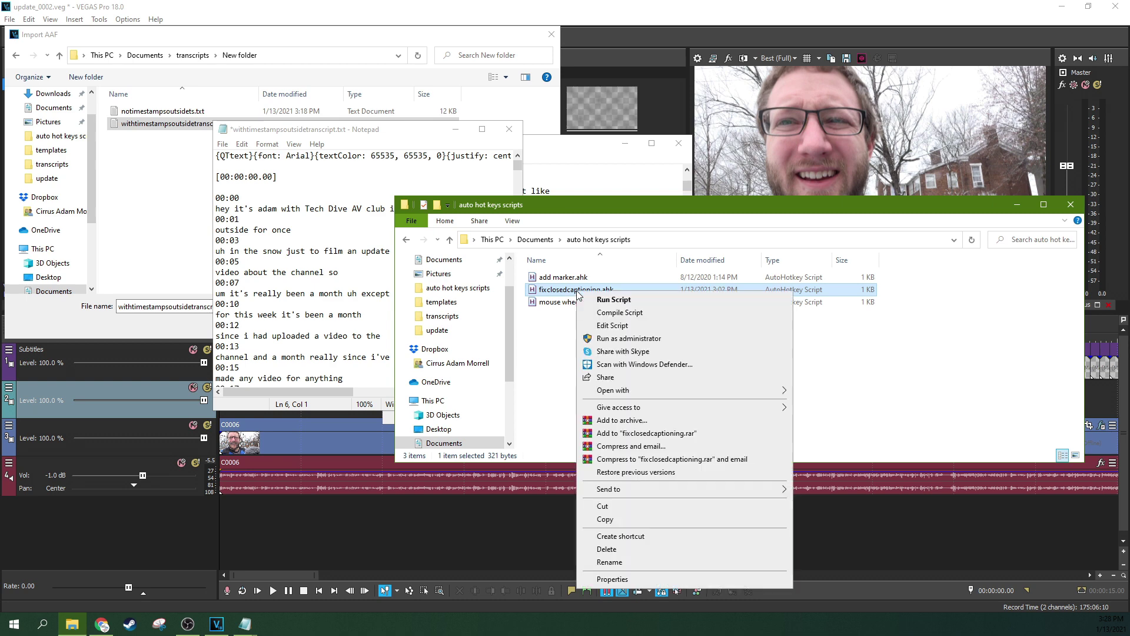
{"action": "left_click", "coordinate": [613, 325]}
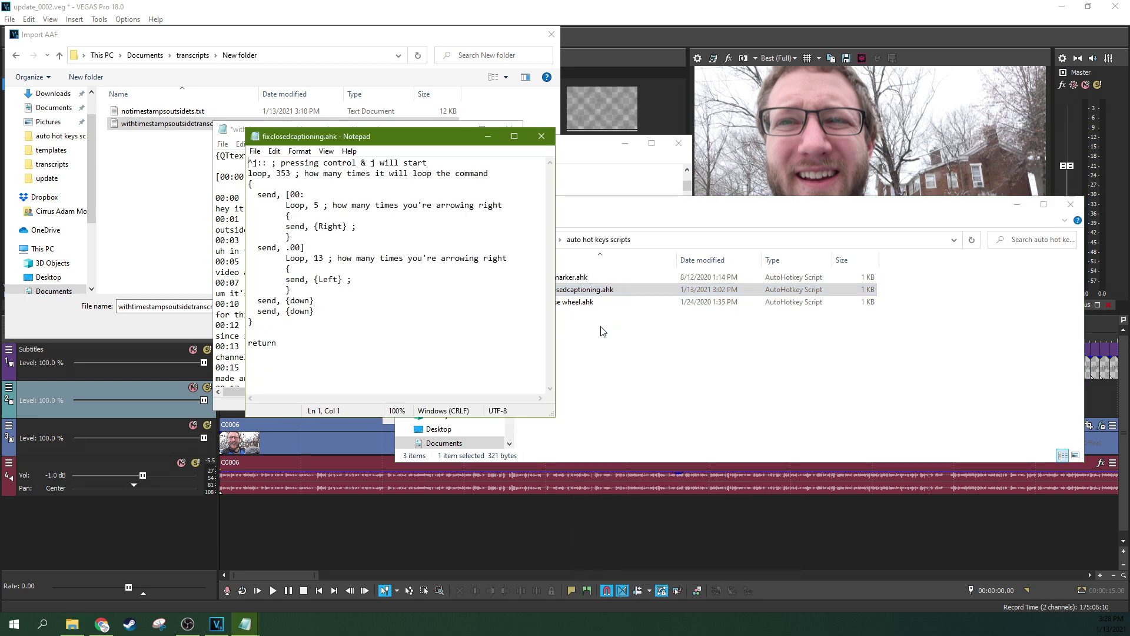
{"action": "left_click_drag", "start_coordinate": [462, 136], "coordinate": [834, 203]}
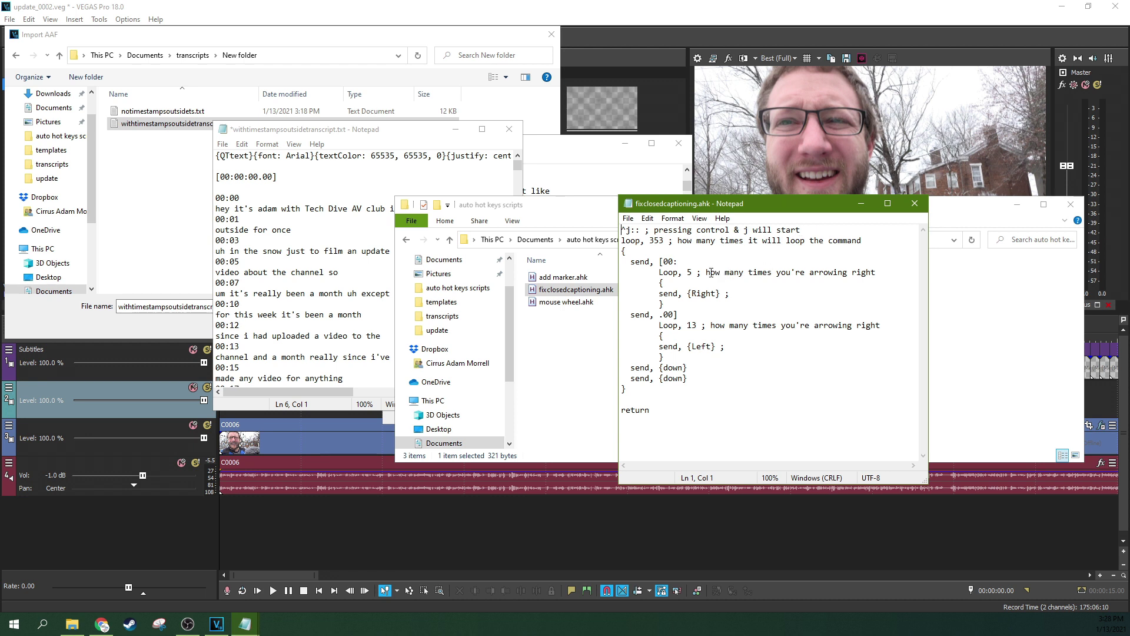
Delete both 'how many times you're arrowing right' comments and save the script.
{"action": "left_click_drag", "start_coordinate": [711, 272], "coordinate": [881, 271]}
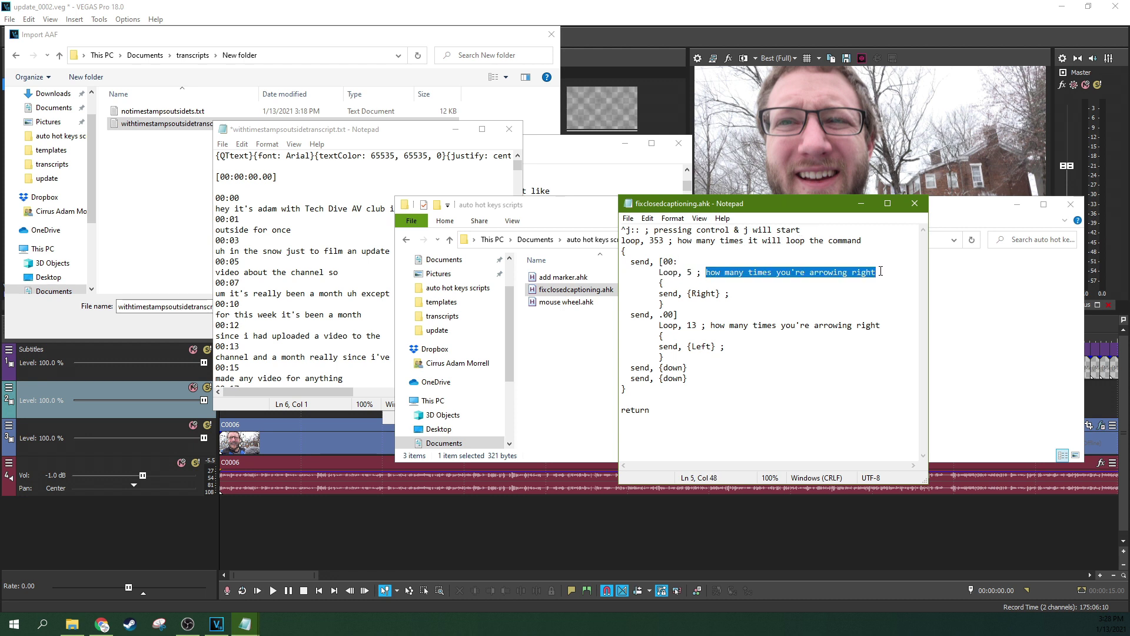
{"action": "key", "text": "Delete"}
{"action": "left_click_drag", "start_coordinate": [881, 325], "coordinate": [711, 329]}
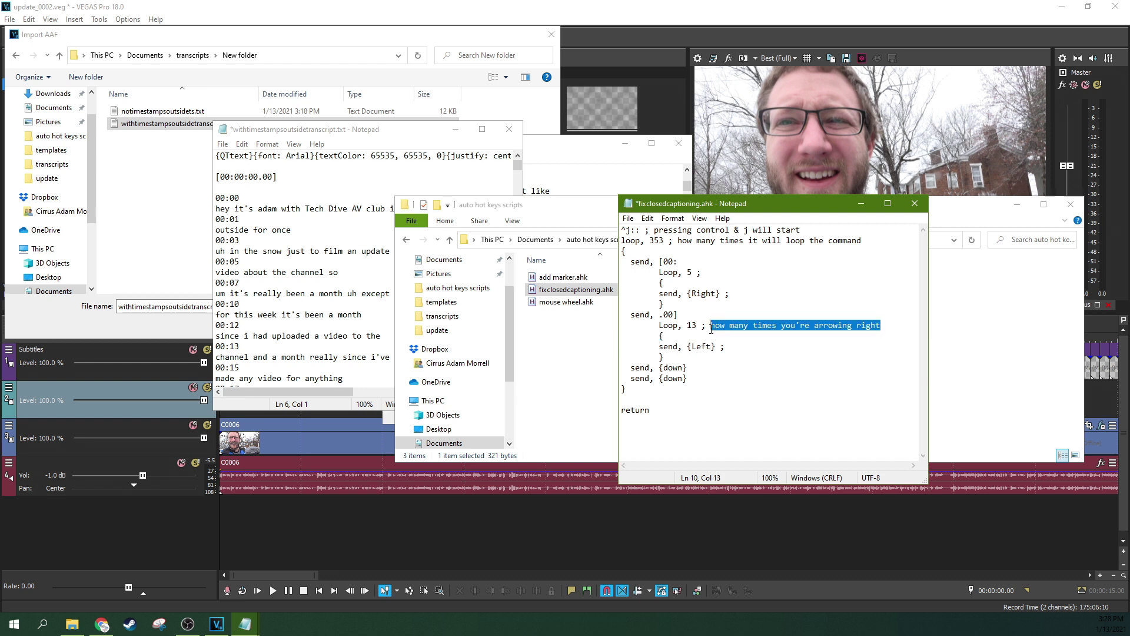
{"action": "key", "text": "Delete"}
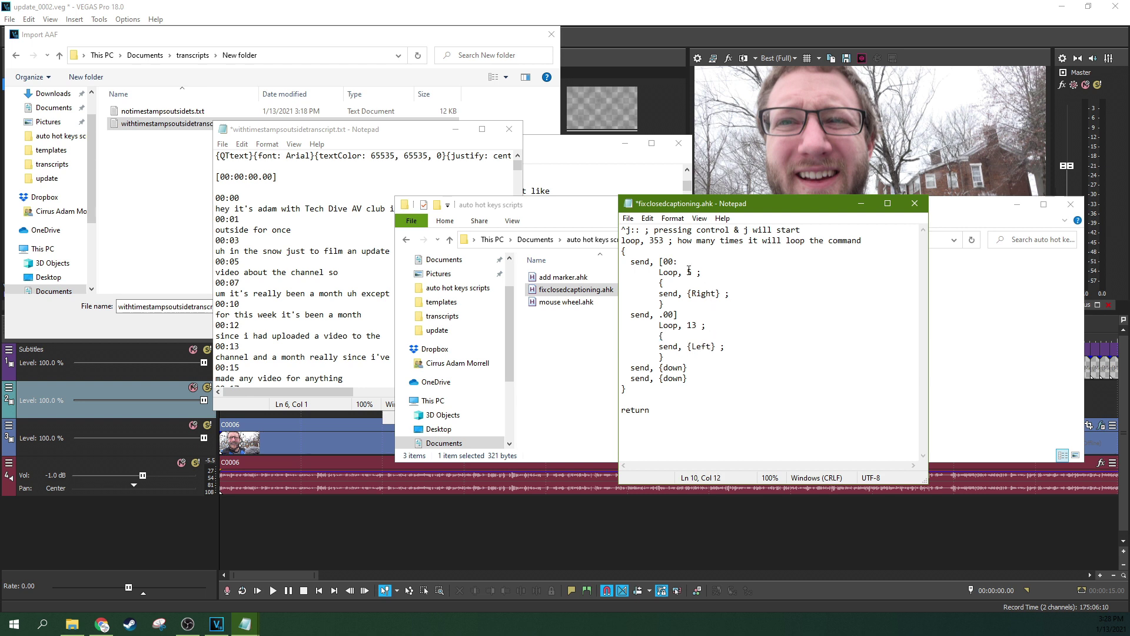
{"action": "left_click", "coordinate": [628, 218]}
{"action": "left_click", "coordinate": [647, 270]}
Highlight the script's loop count of 353.
{"action": "left_click", "coordinate": [659, 240]}
{"action": "left_click_drag", "start_coordinate": [654, 240], "coordinate": [664, 243]}
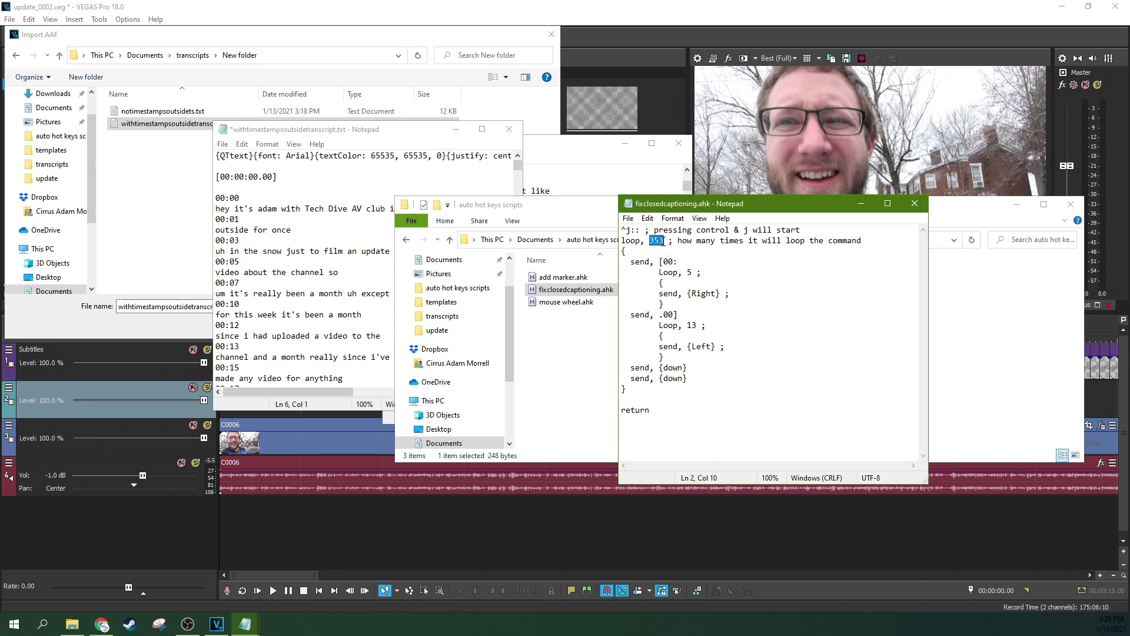
{"action": "left_click", "coordinate": [334, 130]}
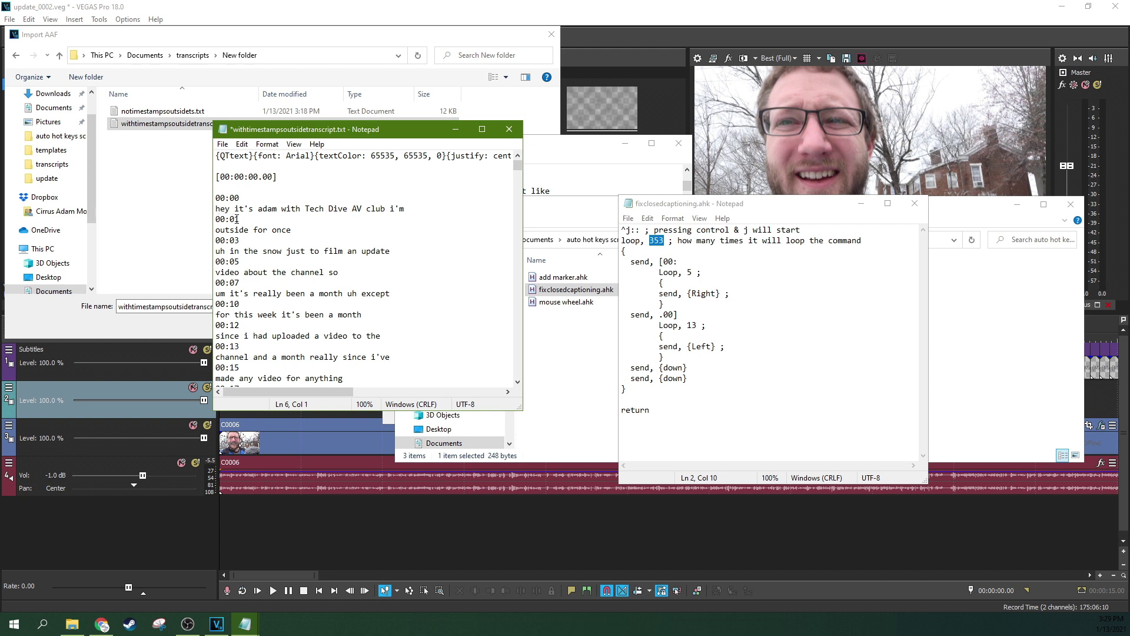
Copy the whole timestamped transcript from Notepad to the clipboard.
{"action": "left_click", "coordinate": [645, 208]}
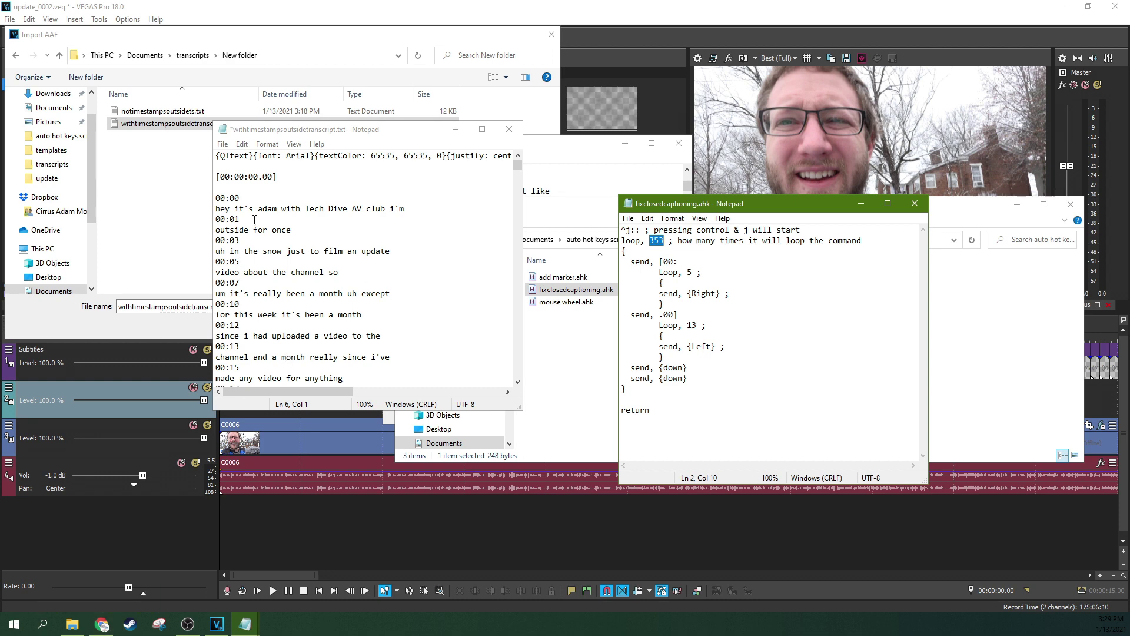
{"action": "left_click_drag", "start_coordinate": [216, 199], "coordinate": [293, 550]}
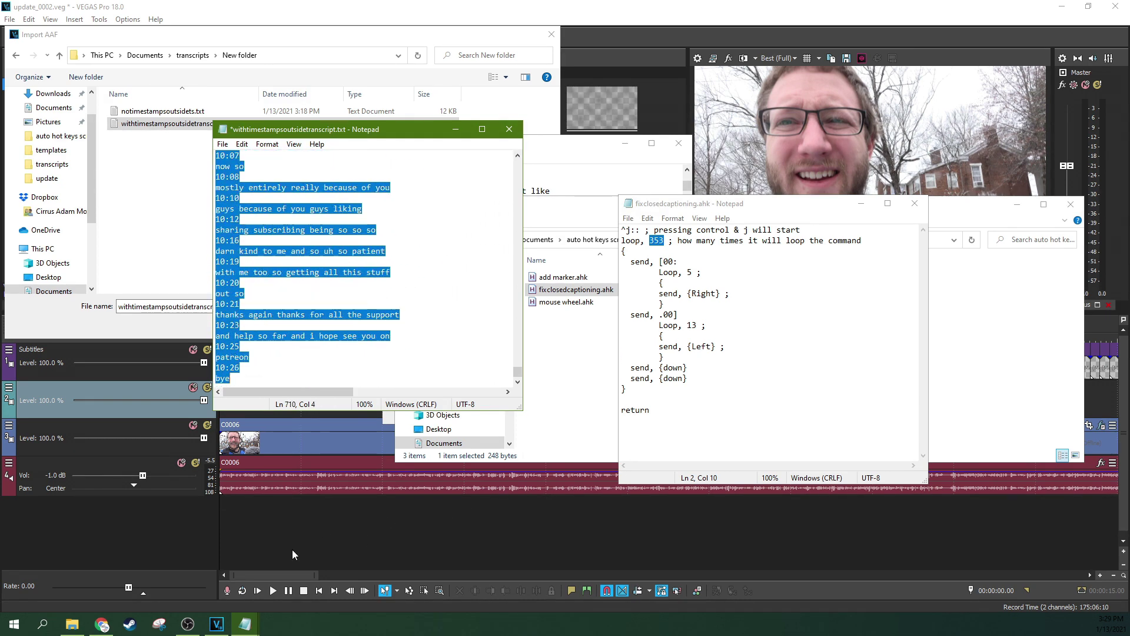
{"action": "right_click", "coordinate": [223, 327]}
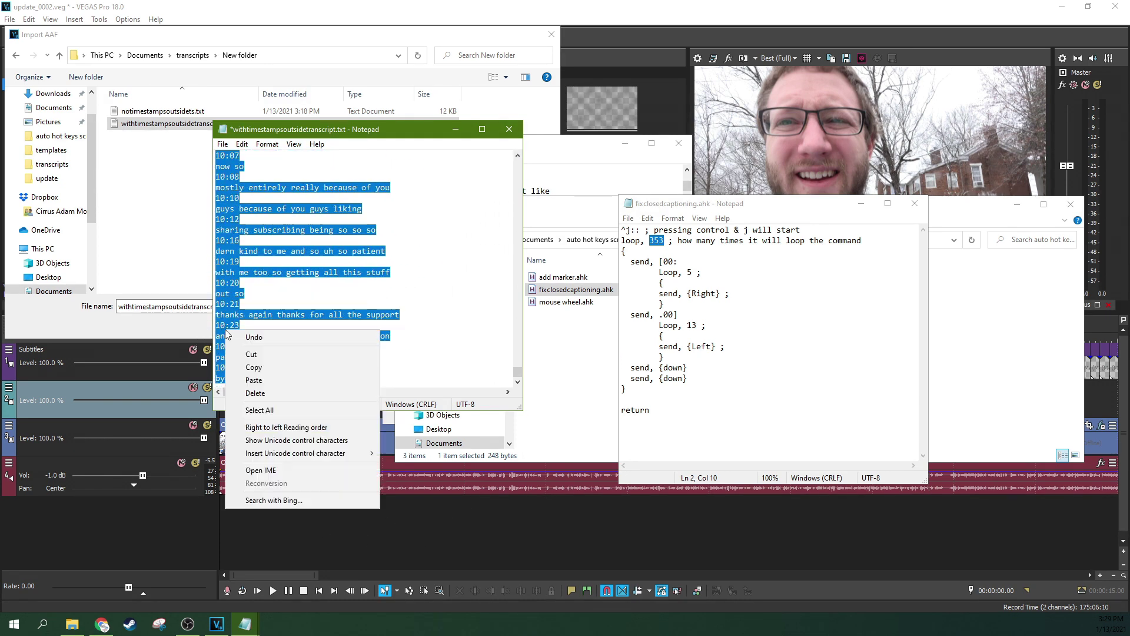
{"action": "left_click", "coordinate": [253, 369]}
{"action": "left_click", "coordinate": [104, 626]}
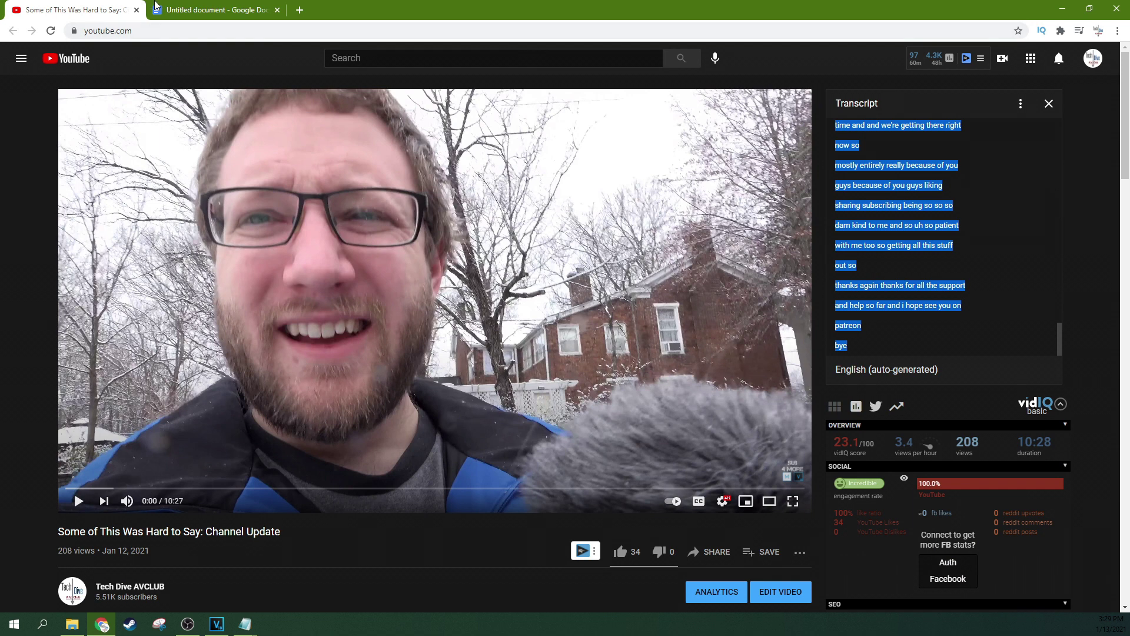
Paste the copied transcript into the empty Google Docs document and select all of it.
{"action": "left_click", "coordinate": [183, 10]}
{"action": "right_click", "coordinate": [332, 147]}
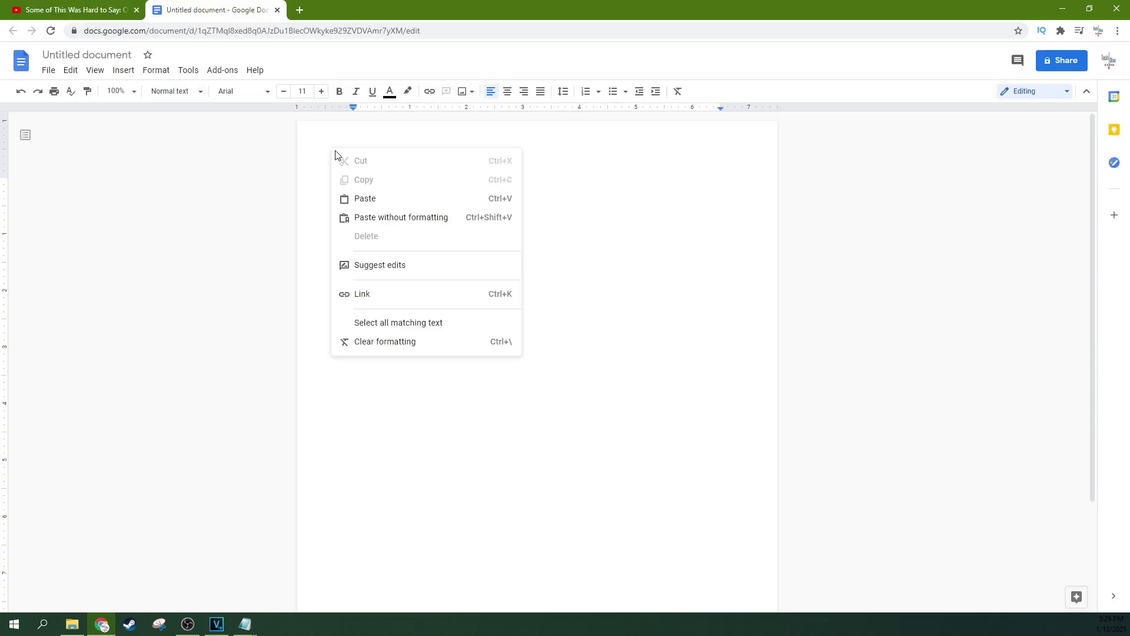
{"action": "left_click", "coordinate": [380, 200]}
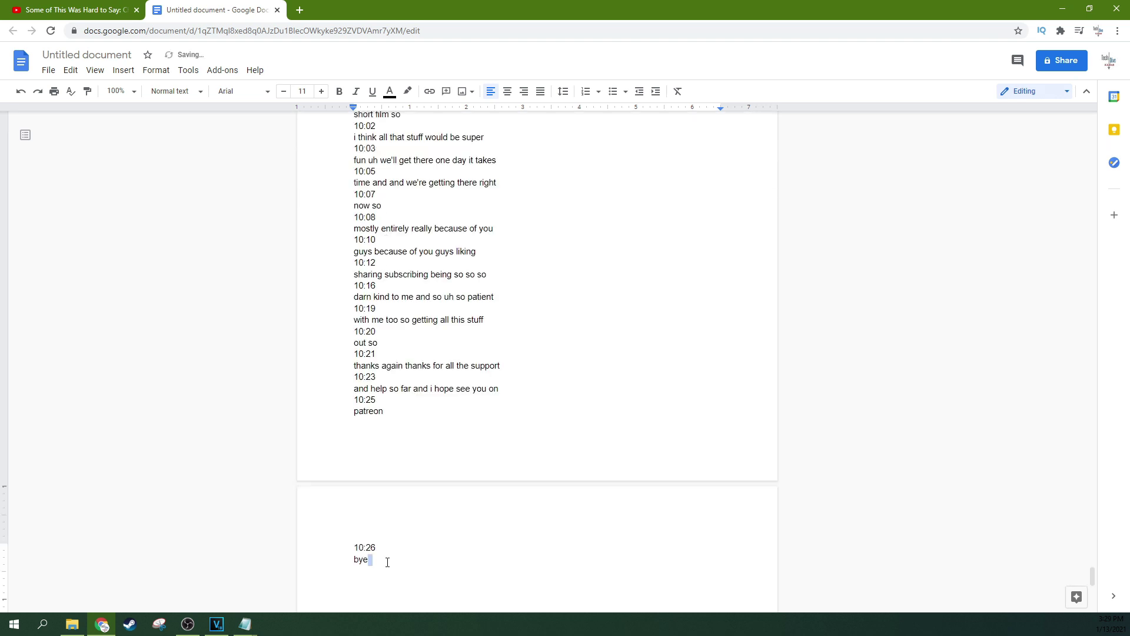
{"action": "left_click_drag", "start_coordinate": [386, 562], "coordinate": [757, 3]}
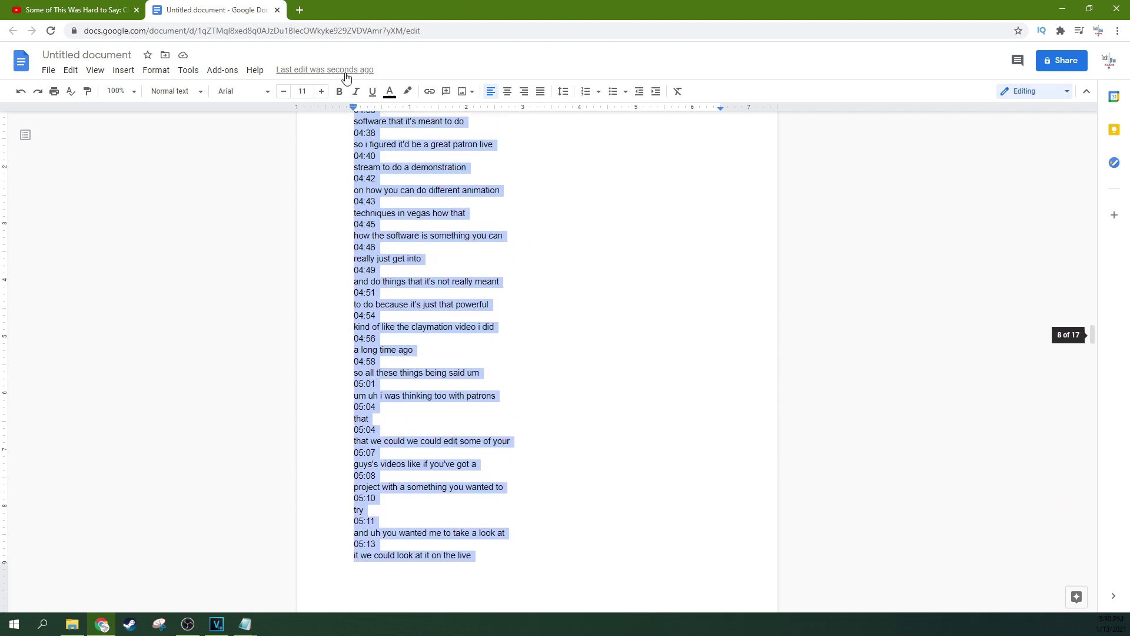
{"action": "scroll", "coordinate": [346, 77], "scroll_direction": "up", "scroll_amount": 15}
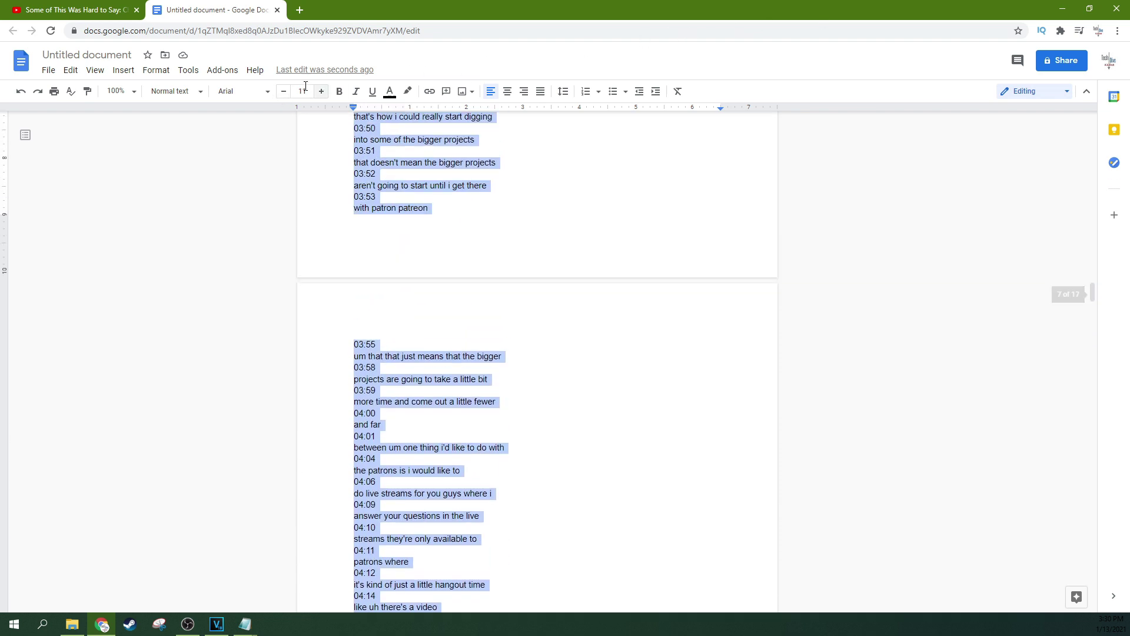
{"action": "scroll", "coordinate": [305, 86], "scroll_direction": "up", "scroll_amount": 12}
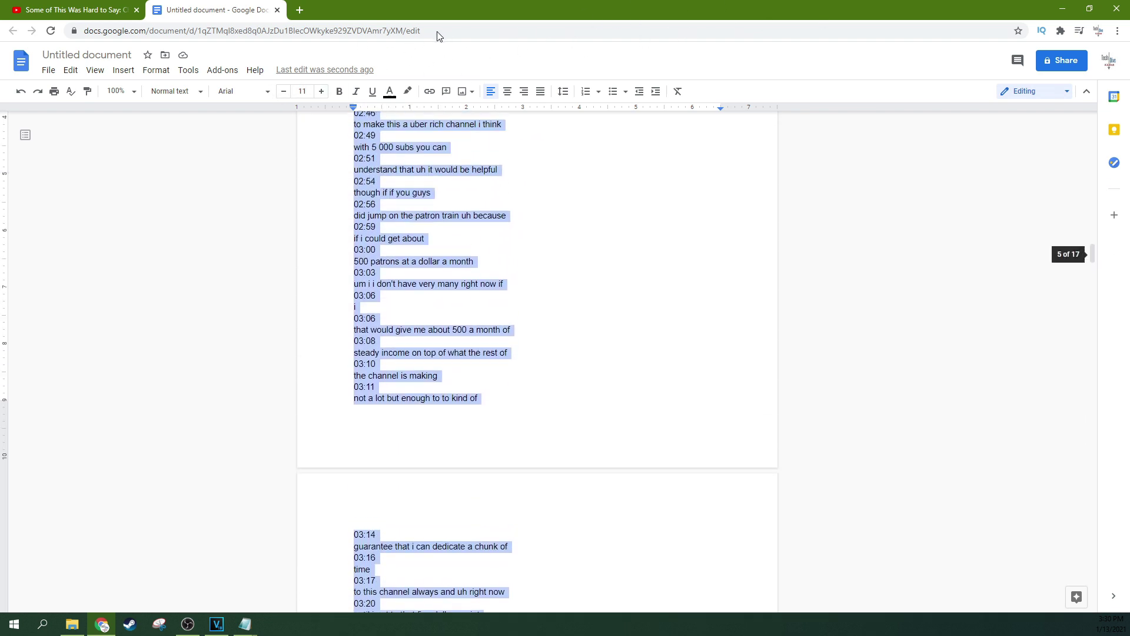
{"action": "scroll", "coordinate": [438, 36], "scroll_direction": "up", "scroll_amount": 14}
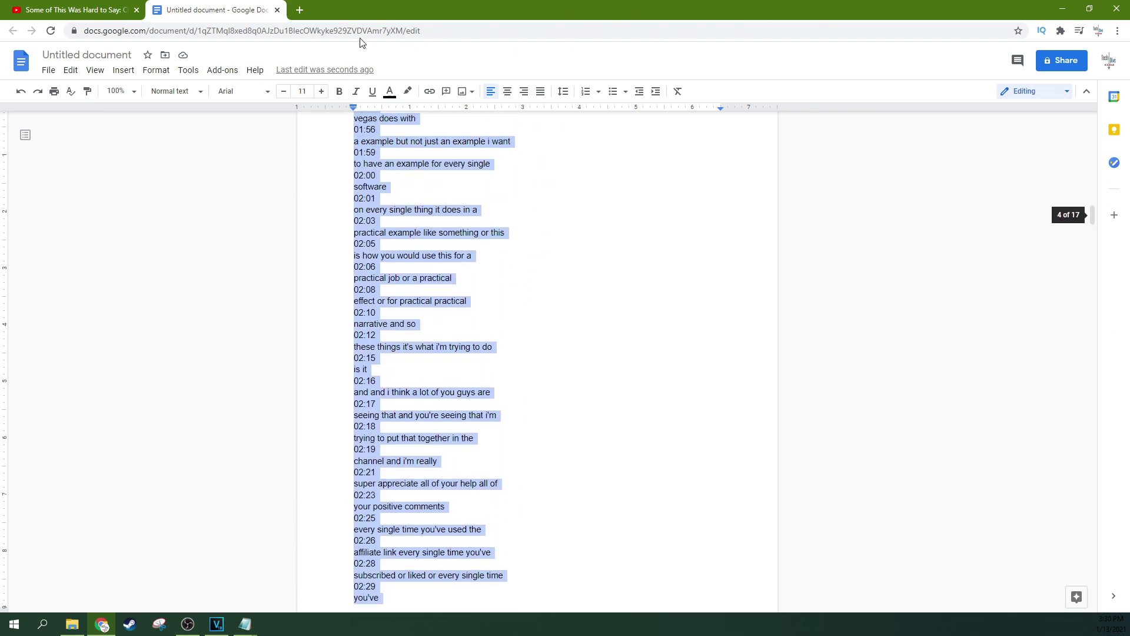
{"action": "scroll", "coordinate": [362, 43], "scroll_direction": "up", "scroll_amount": 14}
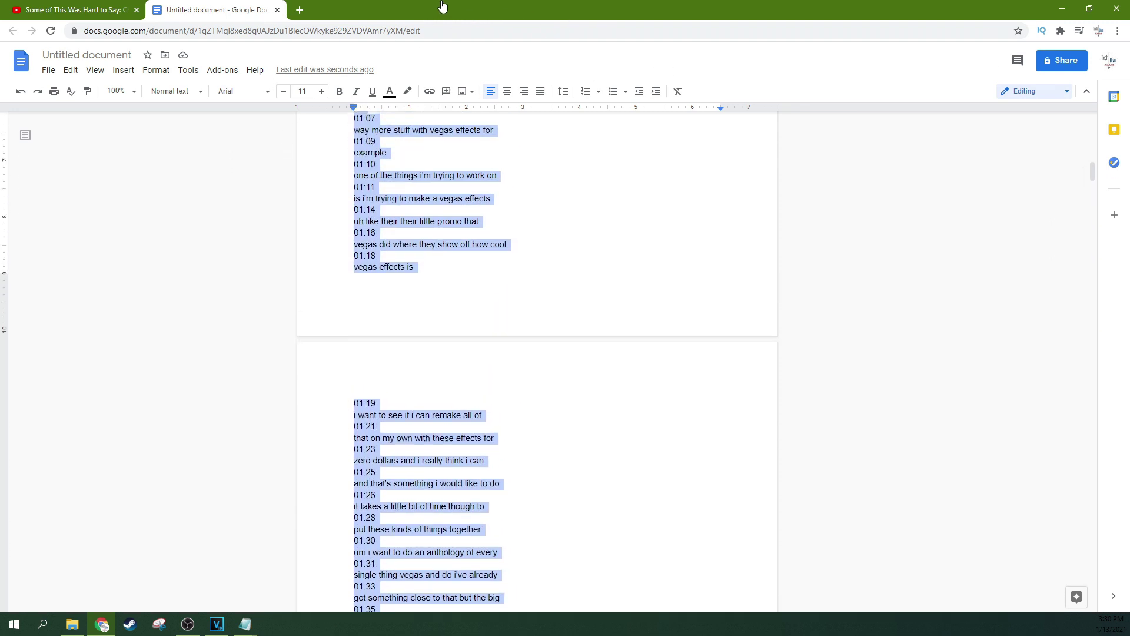
{"action": "scroll", "coordinate": [443, 6], "scroll_direction": "up", "scroll_amount": 15}
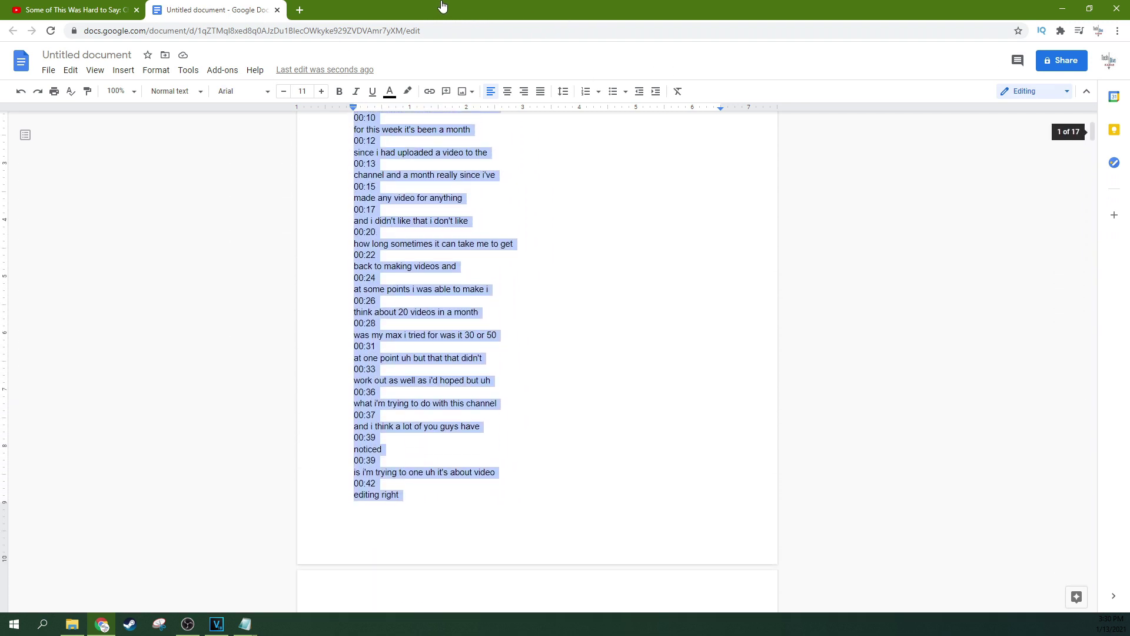
{"action": "scroll", "coordinate": [443, 5], "scroll_direction": "up", "scroll_amount": 3}
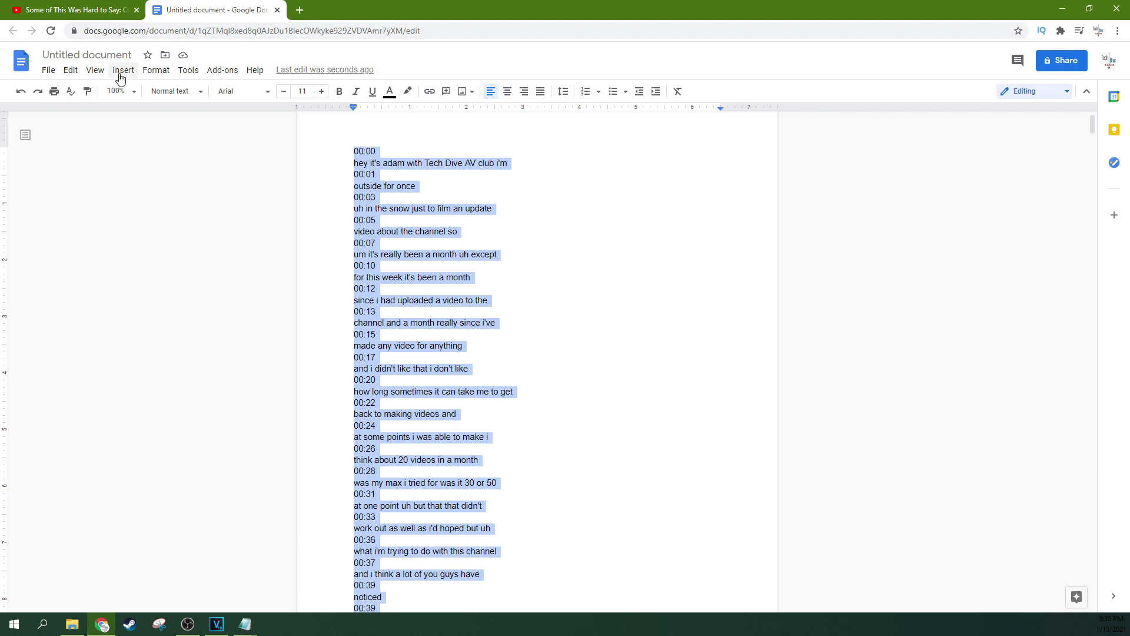
Apply a numbered list to every transcript line and scroll down to the final item, 706.
{"action": "left_click", "coordinate": [156, 71]}
{"action": "mouse_move", "coordinate": [211, 193]}
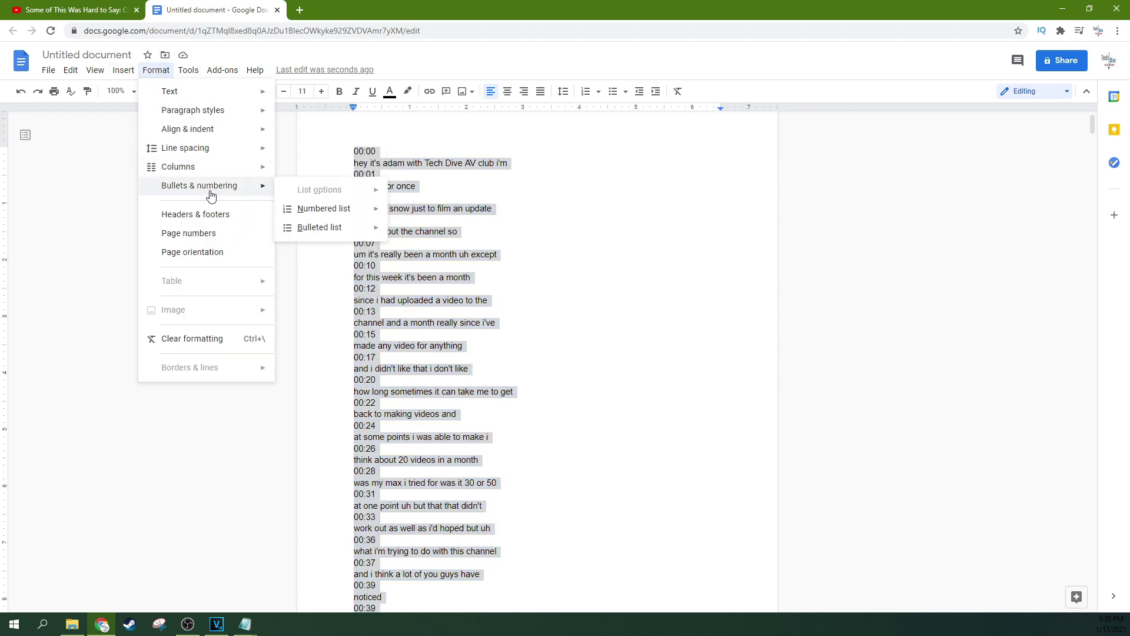
{"action": "mouse_move", "coordinate": [328, 214]}
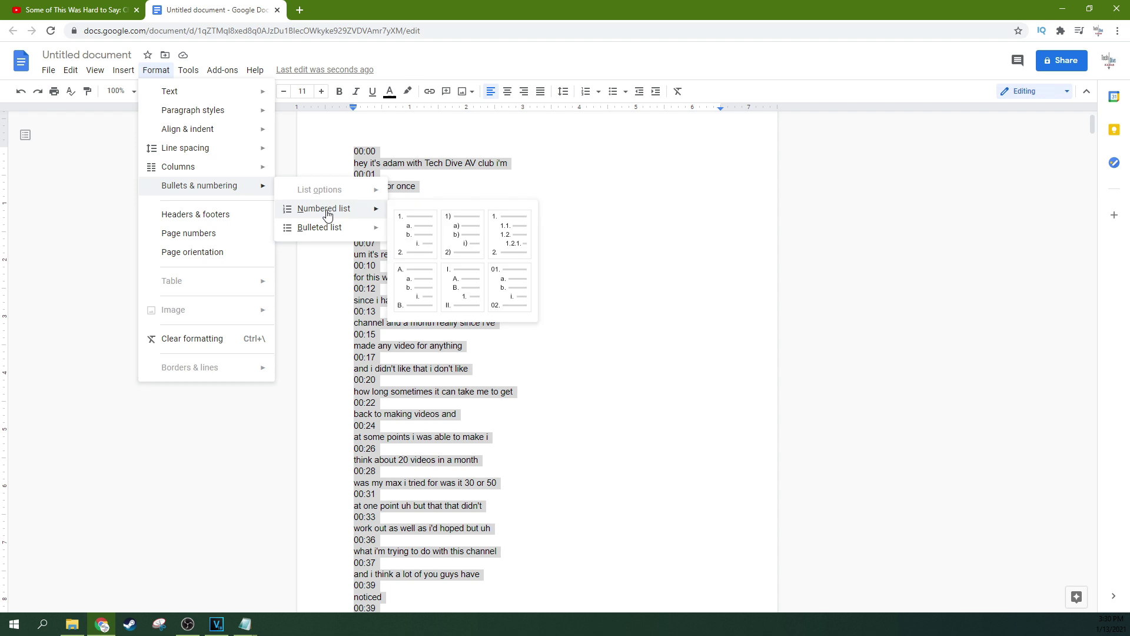
{"action": "left_click", "coordinate": [429, 237]}
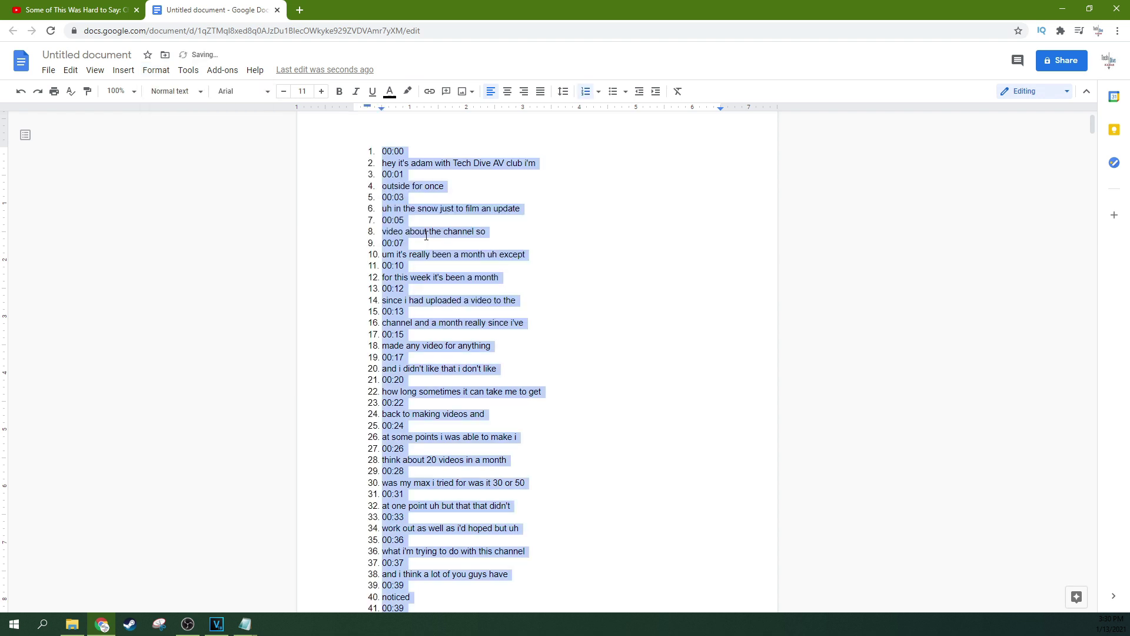
{"action": "left_click", "coordinate": [550, 227]}
{"action": "scroll", "coordinate": [939, 240], "scroll_direction": "down", "scroll_amount": 7}
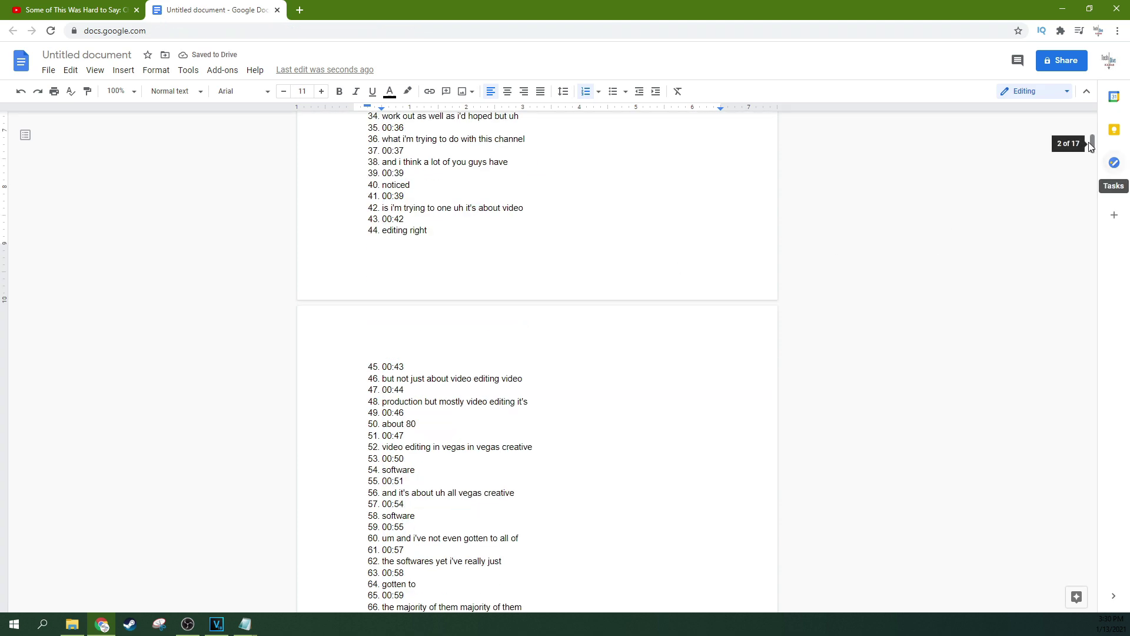
{"action": "left_click_drag", "start_coordinate": [1090, 146], "coordinate": [1093, 576]}
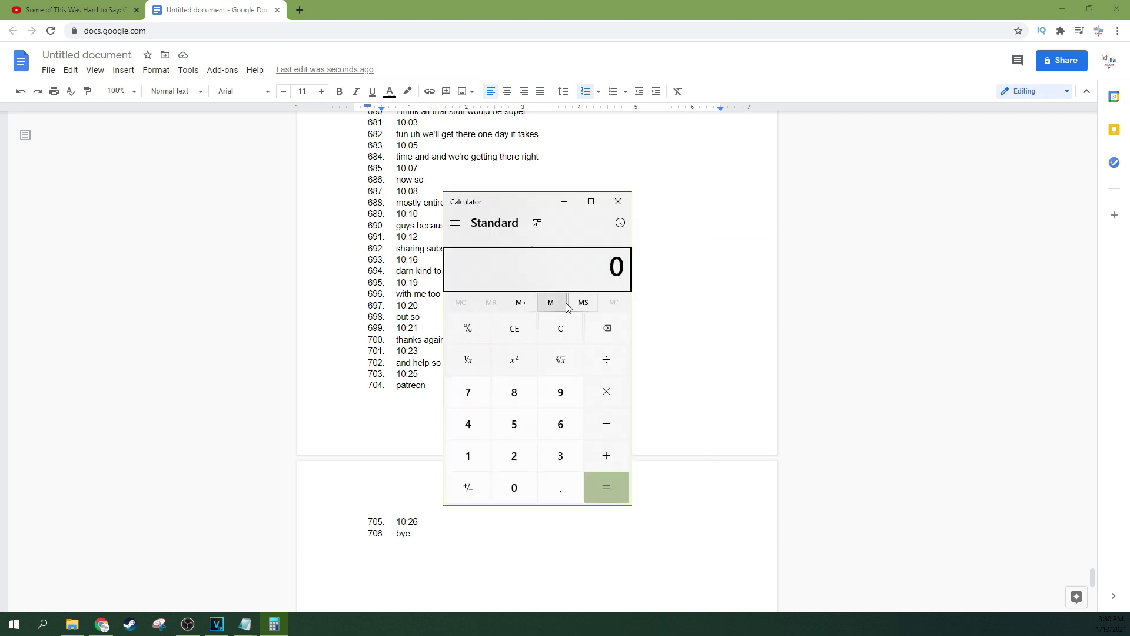
Calculate 706 ÷ 2 = 353 in Calculator, then minimize the Calculator.
{"action": "left_click", "coordinate": [467, 392]}
{"action": "left_click", "coordinate": [514, 487]}
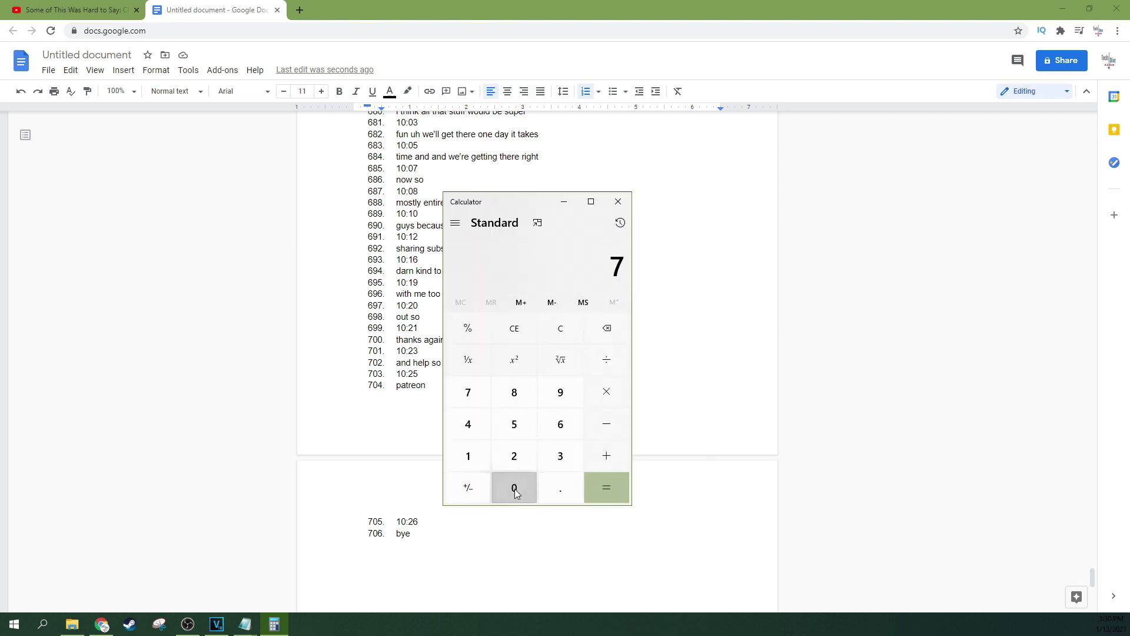
{"action": "left_click", "coordinate": [560, 424]}
{"action": "left_click", "coordinate": [601, 364]}
{"action": "left_click", "coordinate": [513, 456]}
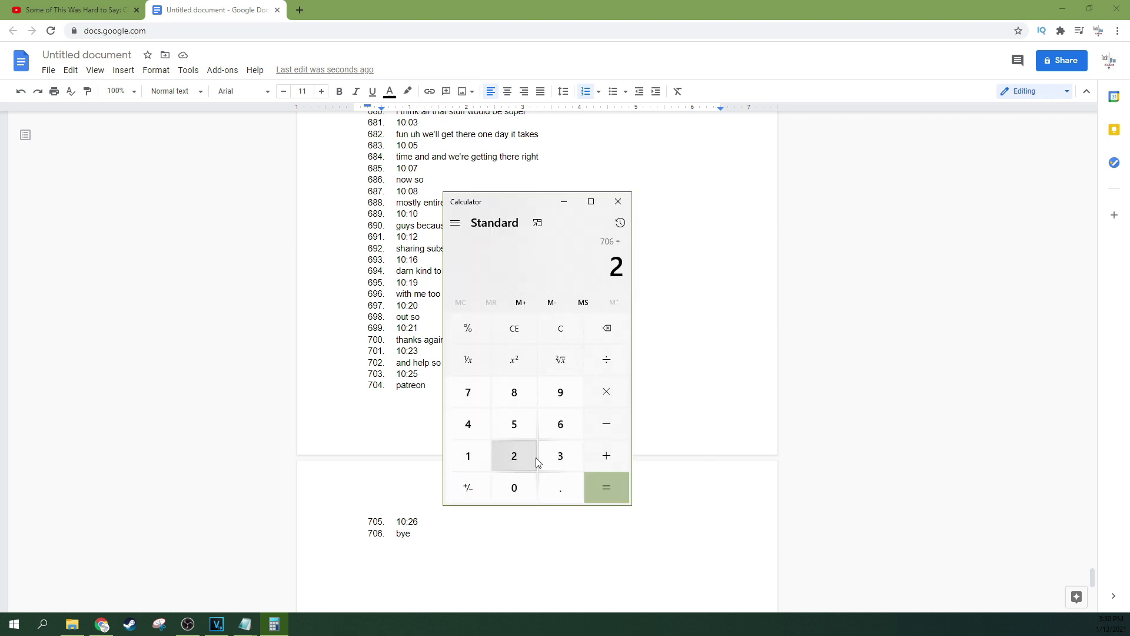
{"action": "left_click", "coordinate": [606, 487]}
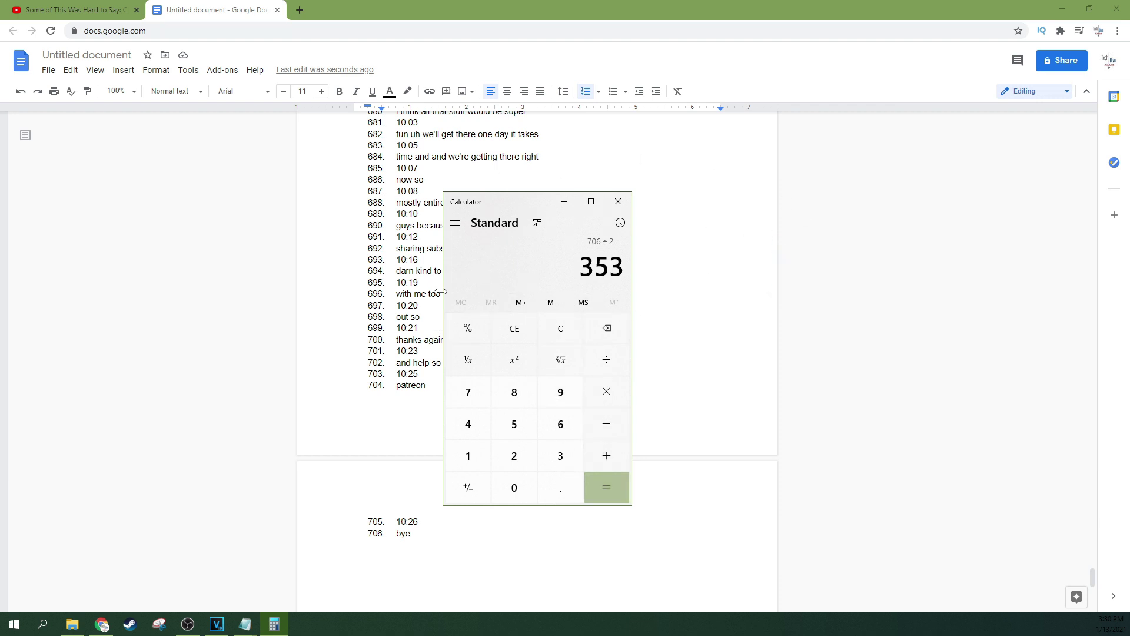
{"action": "left_click", "coordinate": [564, 203]}
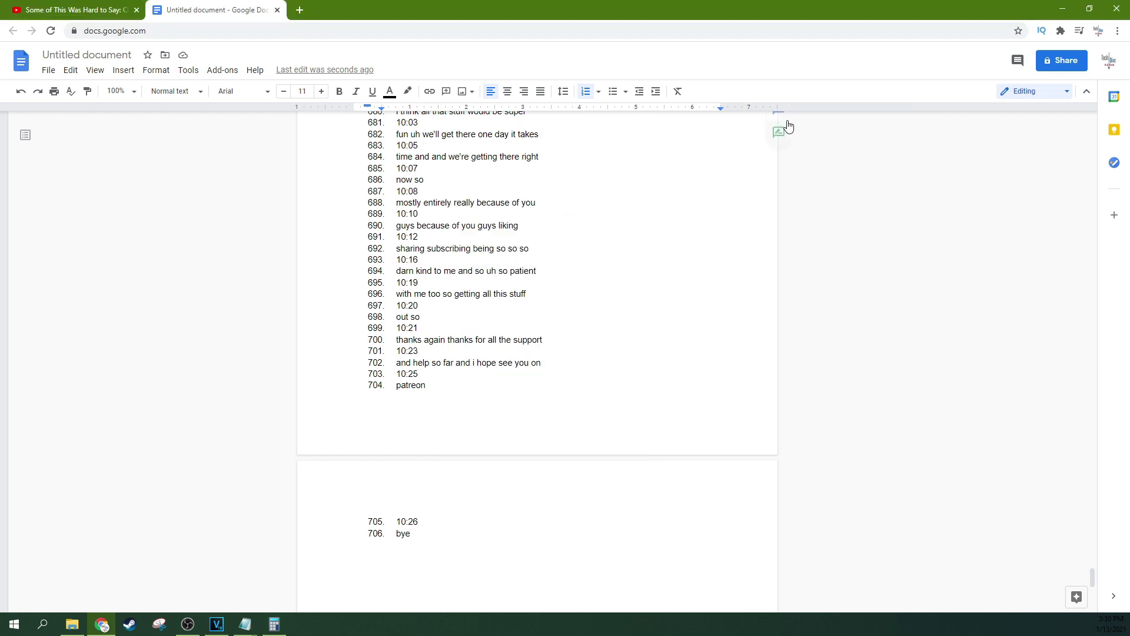
{"action": "left_click", "coordinate": [1072, 9]}
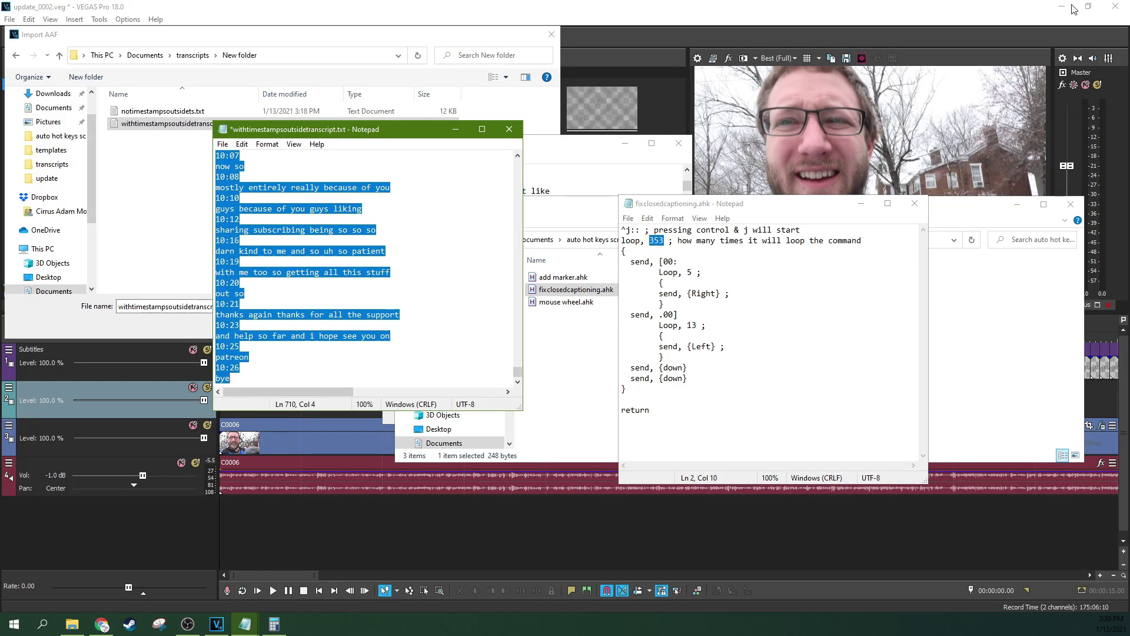
Save fixclosedcaptioning.ahk with its loop count of 353.
{"action": "left_click", "coordinate": [634, 238]}
{"action": "left_click", "coordinate": [628, 218]}
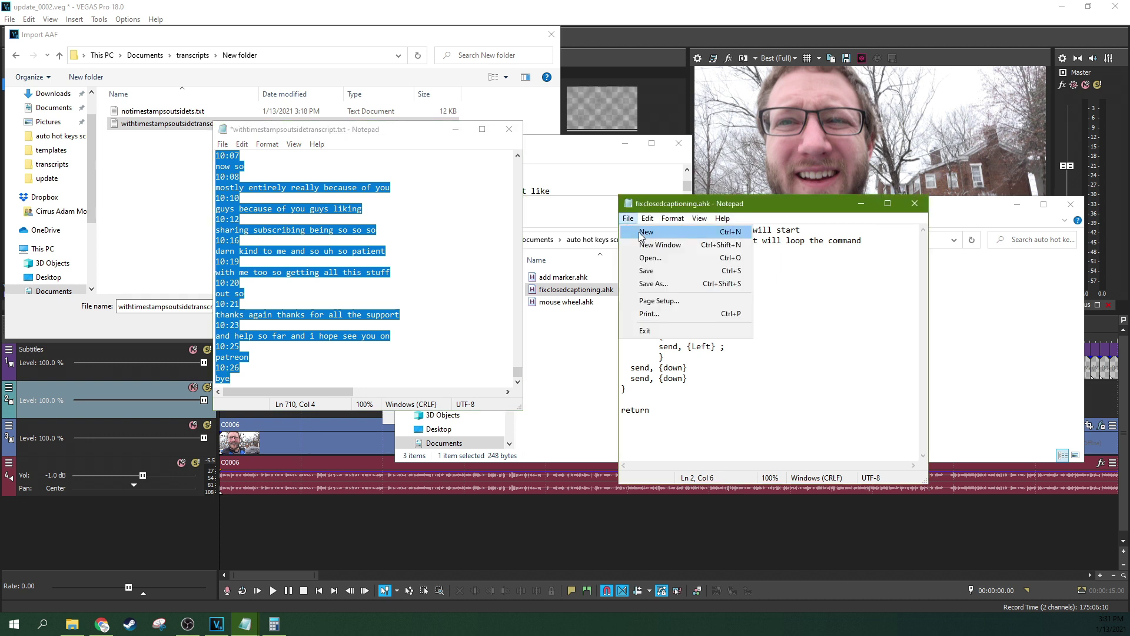
{"action": "left_click", "coordinate": [646, 271]}
Run fixclosedcaptioning.ahk from File Explorer, replacing the already running instance.
{"action": "left_click", "coordinate": [571, 372]}
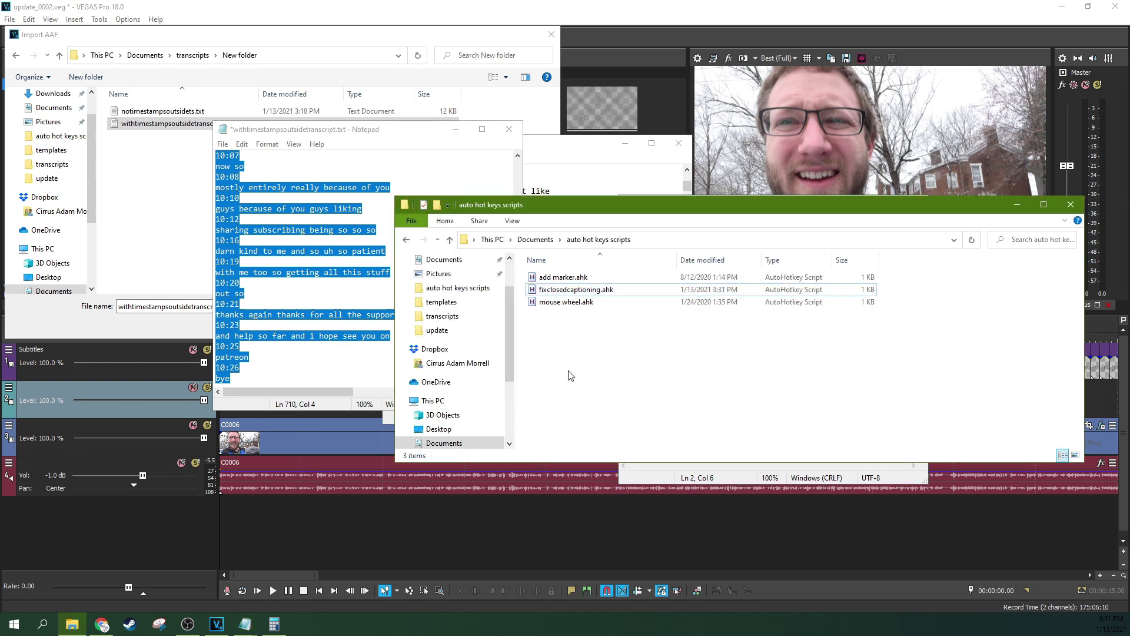
{"action": "right_click", "coordinate": [565, 289]}
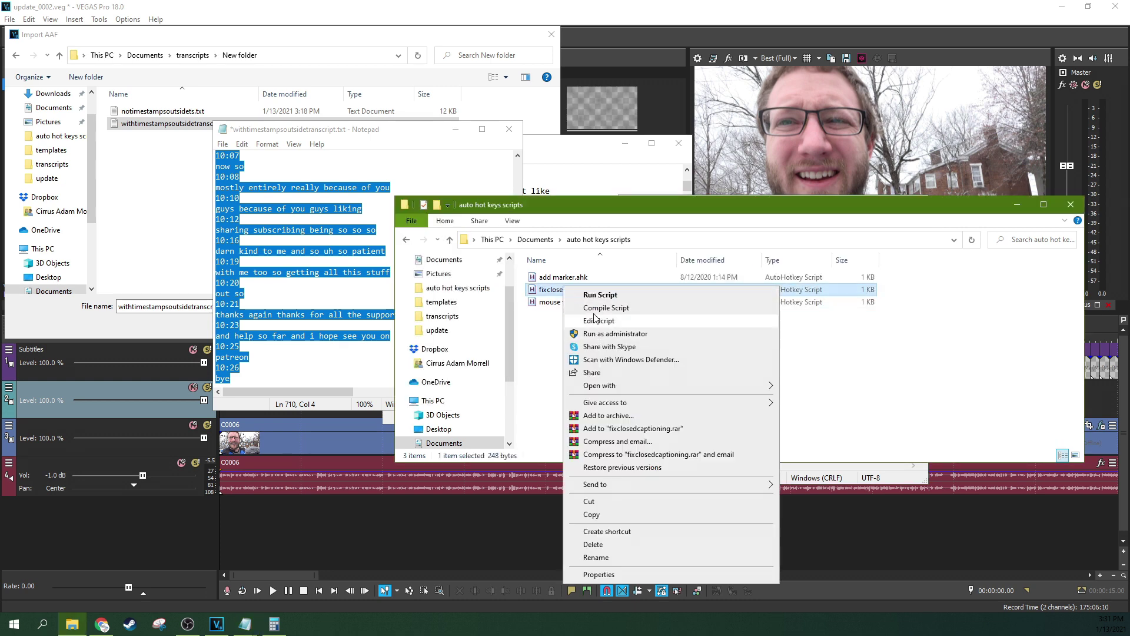
{"action": "left_click", "coordinate": [600, 294]}
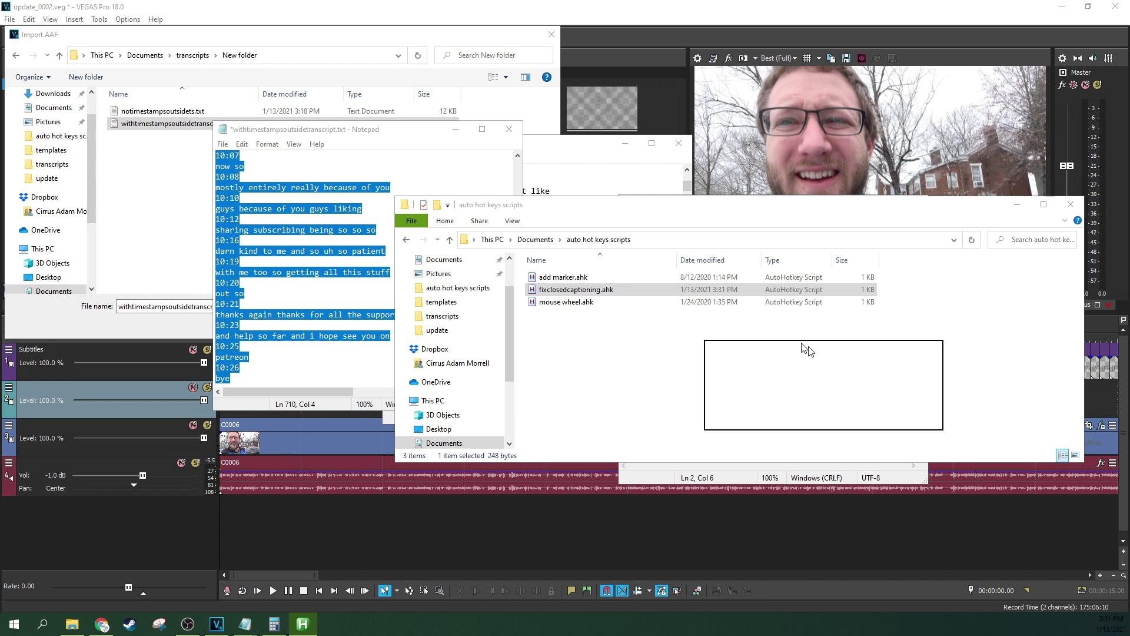
{"action": "left_click", "coordinate": [856, 413]}
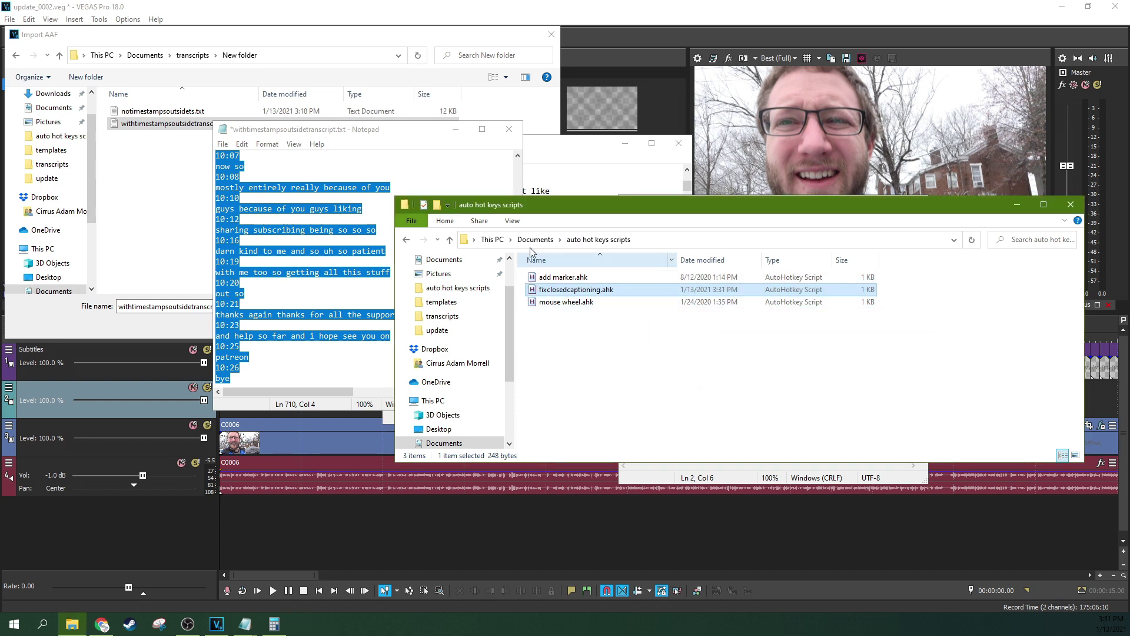
Place the caret on the transcript's first 00:00 timestamp in Notepad.
{"action": "left_click", "coordinate": [501, 189]}
{"action": "left_click_drag", "start_coordinate": [518, 372], "coordinate": [518, 158]}
{"action": "left_click", "coordinate": [217, 199]}
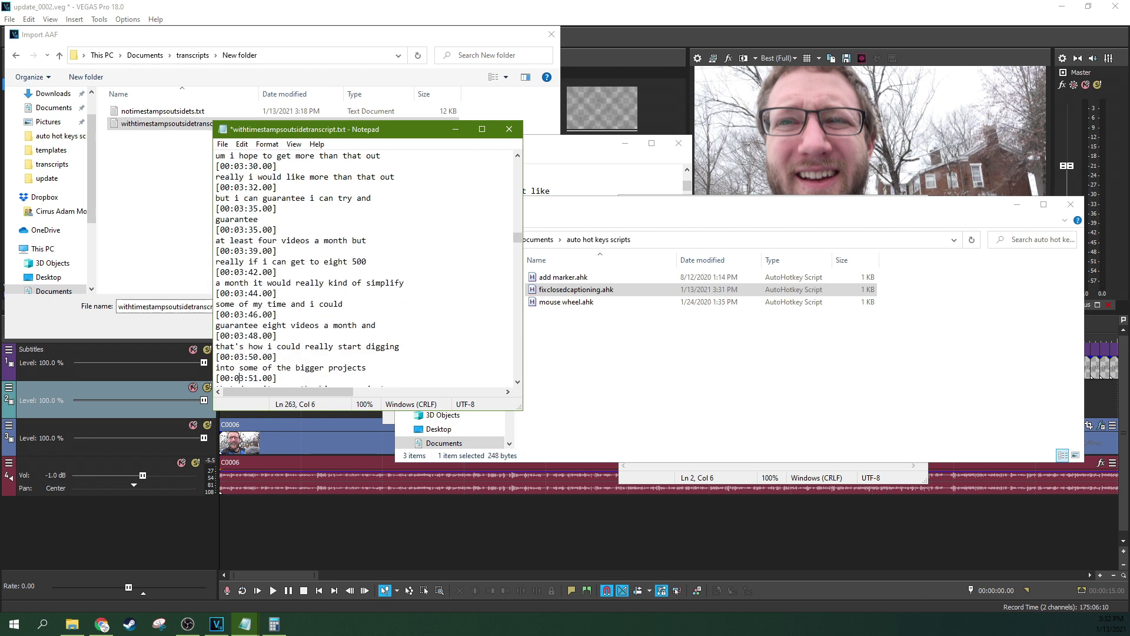
Reformat the remaining timestamps into bracketed form through [00:10:26.00] before bye.
{"action": "key", "text": "Down"}
{"action": "key", "text": "Down"}
{"action": "key", "text": "Down"}
{"action": "key", "text": "Down"}
{"action": "key", "text": "Home"}
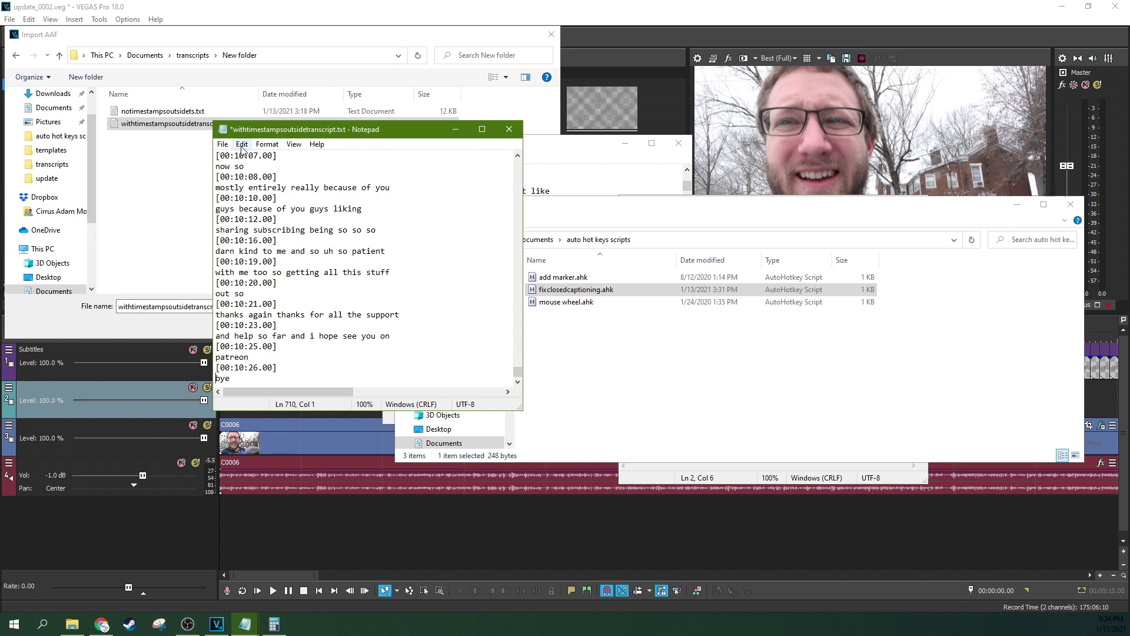
Save withtimestampsoutsidetranscript.txt and close it.
{"action": "left_click", "coordinate": [222, 144]}
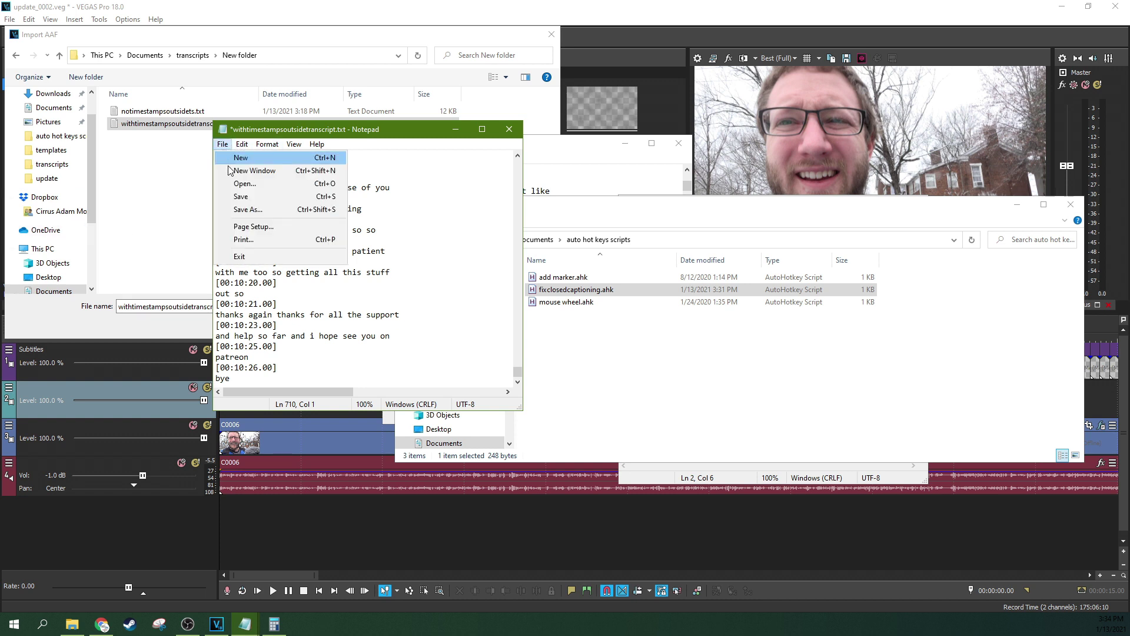
{"action": "left_click", "coordinate": [232, 200]}
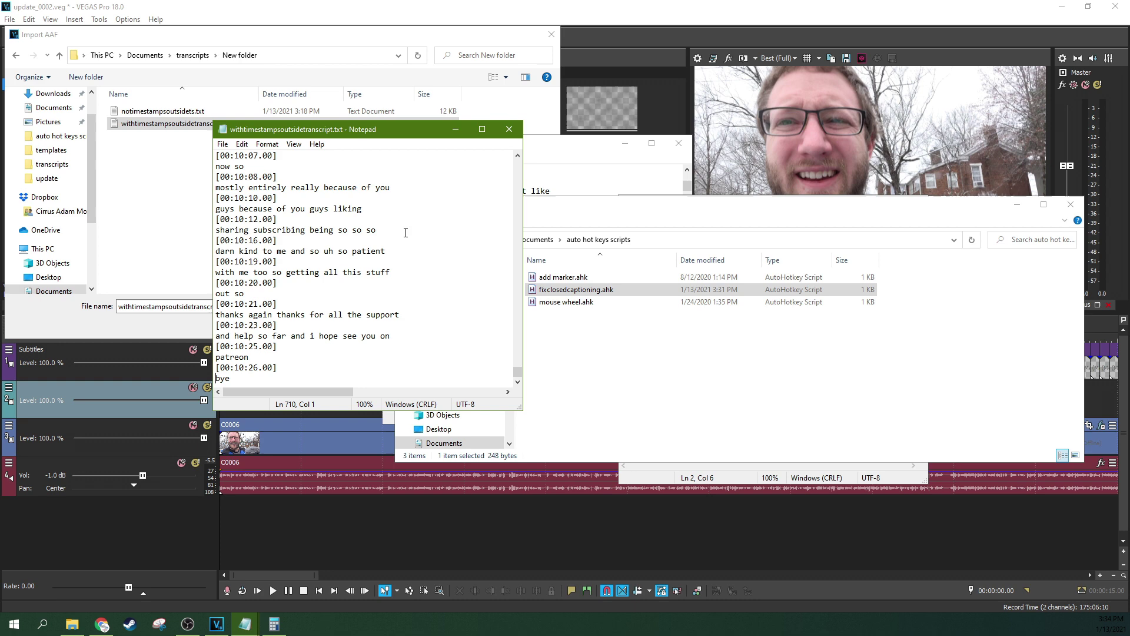
{"action": "left_click_drag", "start_coordinate": [517, 371], "coordinate": [524, 169]}
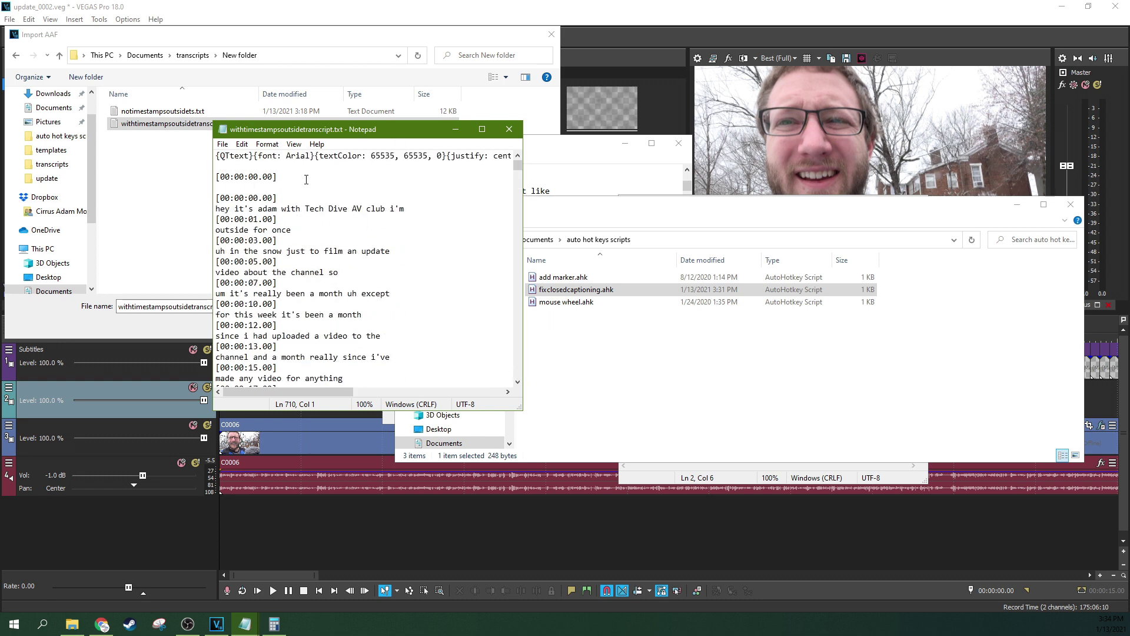
{"action": "left_click", "coordinate": [509, 129]}
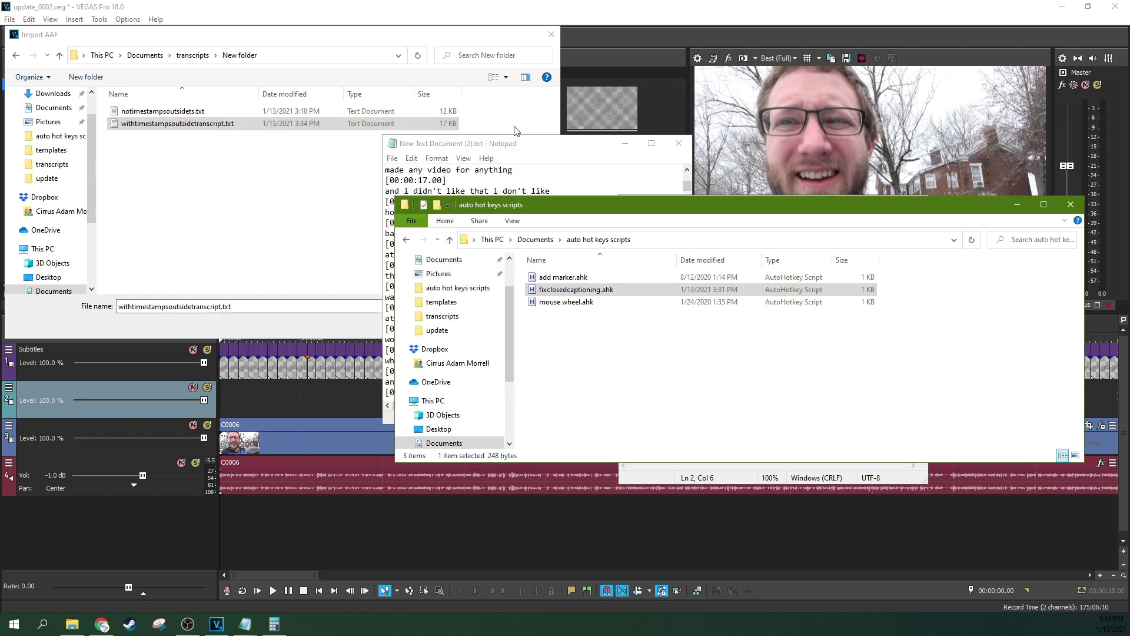
Close the AutoHotkey script and untitled Notepad windows, and dismiss the Import AAF dialog.
{"action": "key", "text": "Return"}
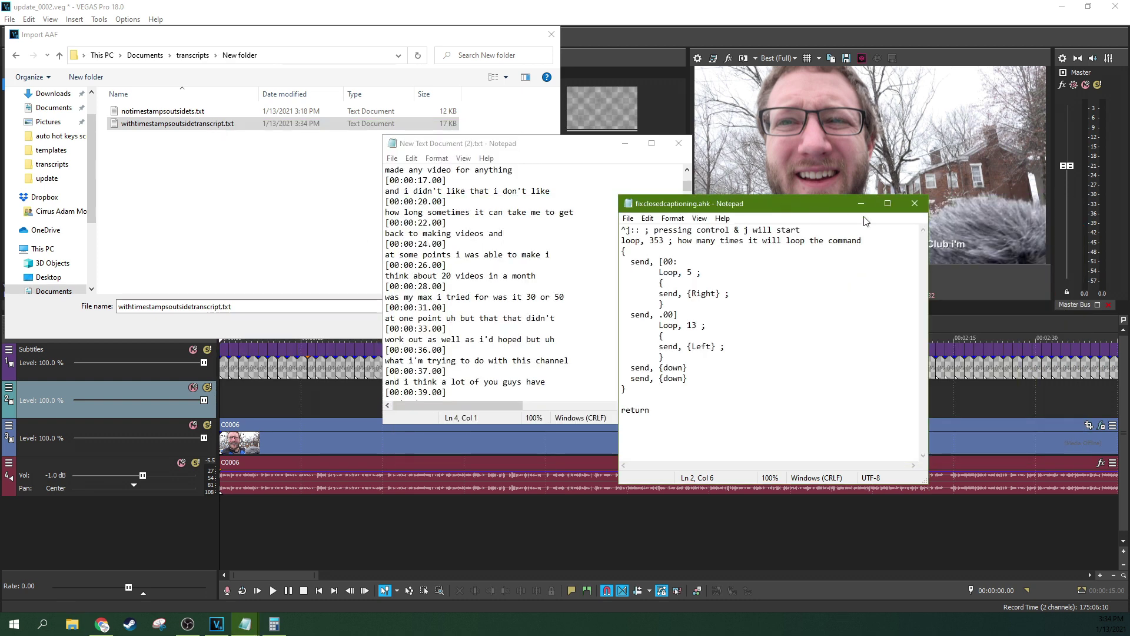
{"action": "left_click", "coordinate": [914, 203]}
{"action": "left_click", "coordinate": [678, 143]}
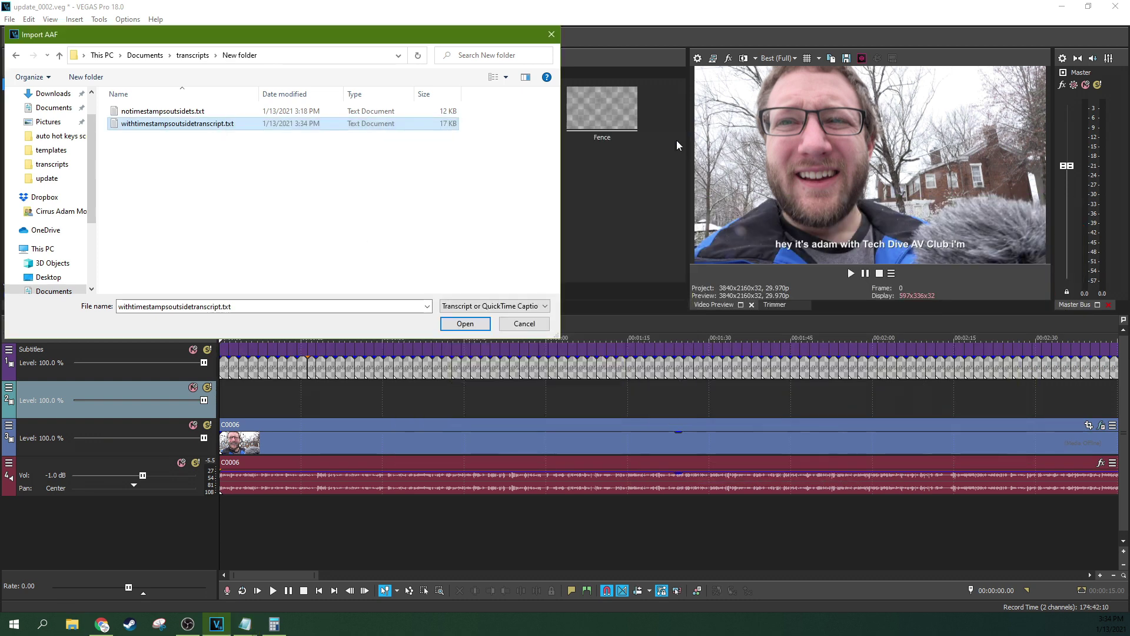
{"action": "left_click", "coordinate": [547, 37]}
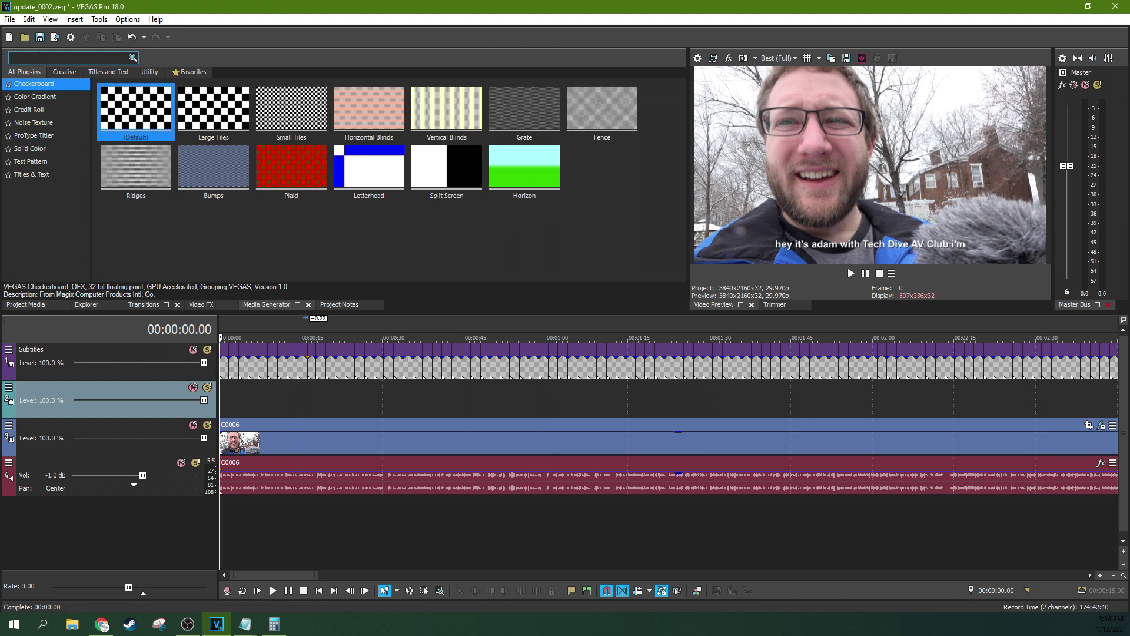
Import withtimestampsoutsidetranscript.txt from the New folder as Transcript or QuickTime Captioning.
{"action": "left_click", "coordinate": [10, 19]}
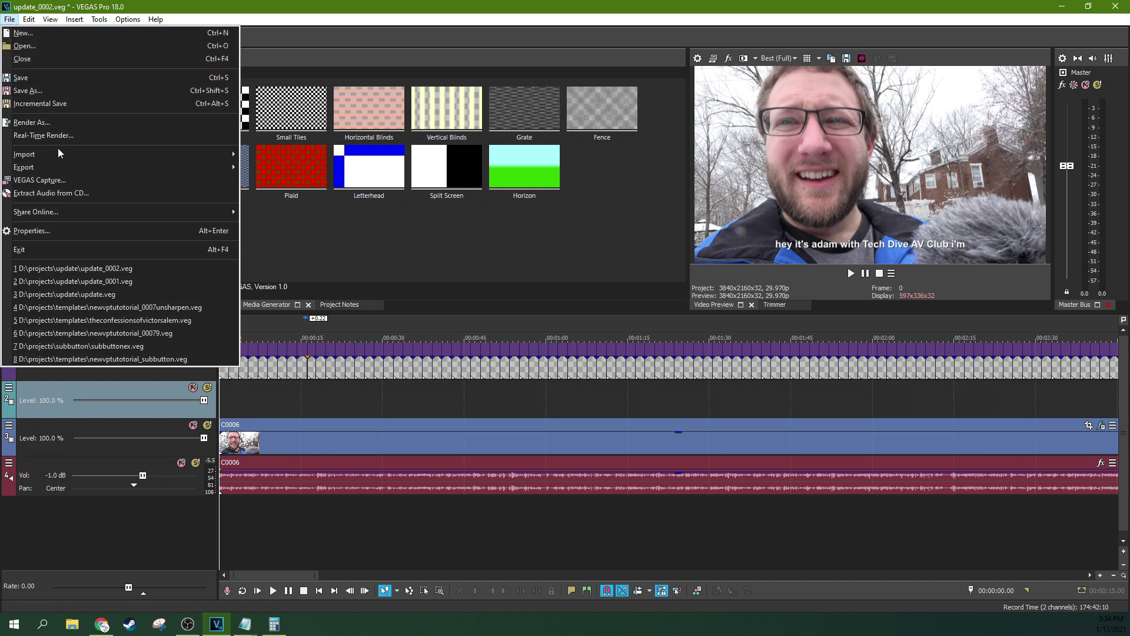
{"action": "mouse_move", "coordinate": [61, 158]}
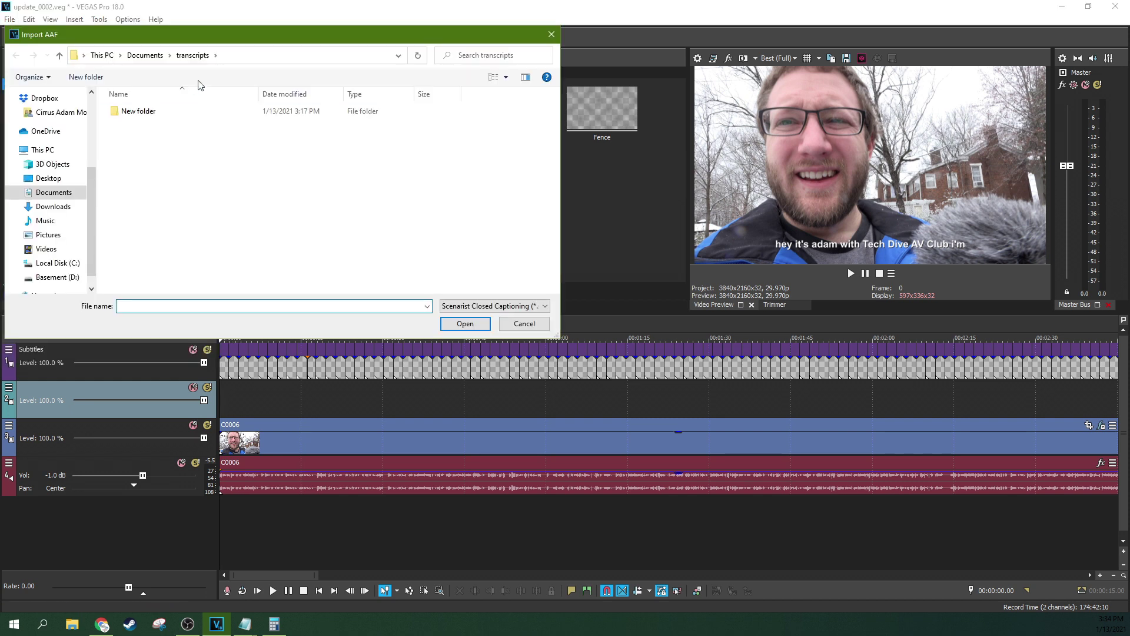
{"action": "double_click", "coordinate": [158, 112]}
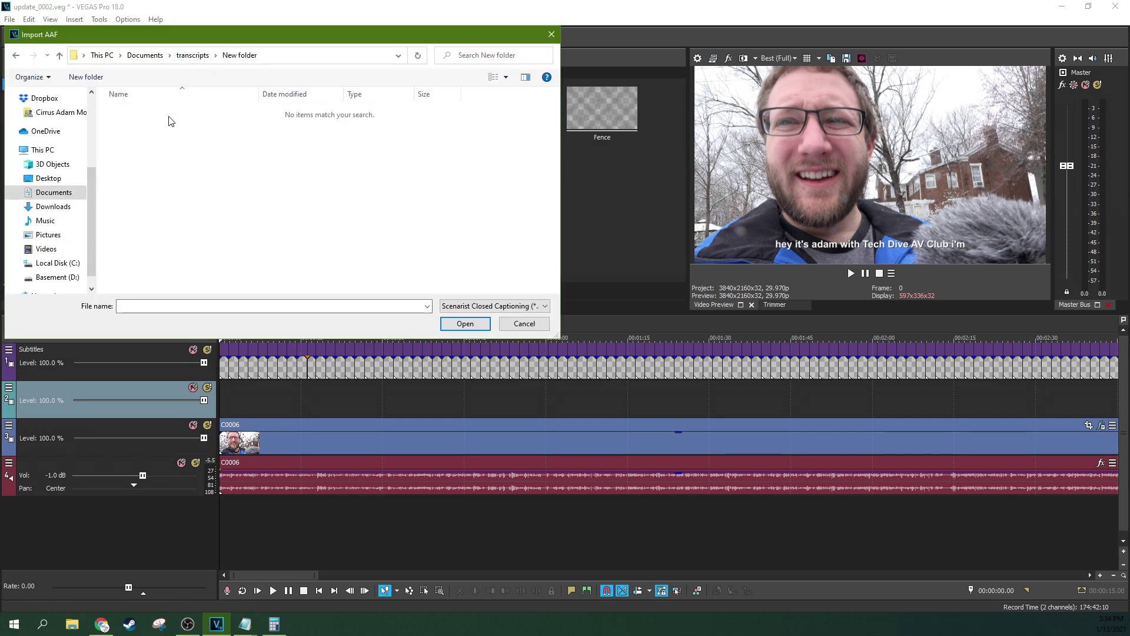
{"action": "left_click", "coordinate": [476, 305]}
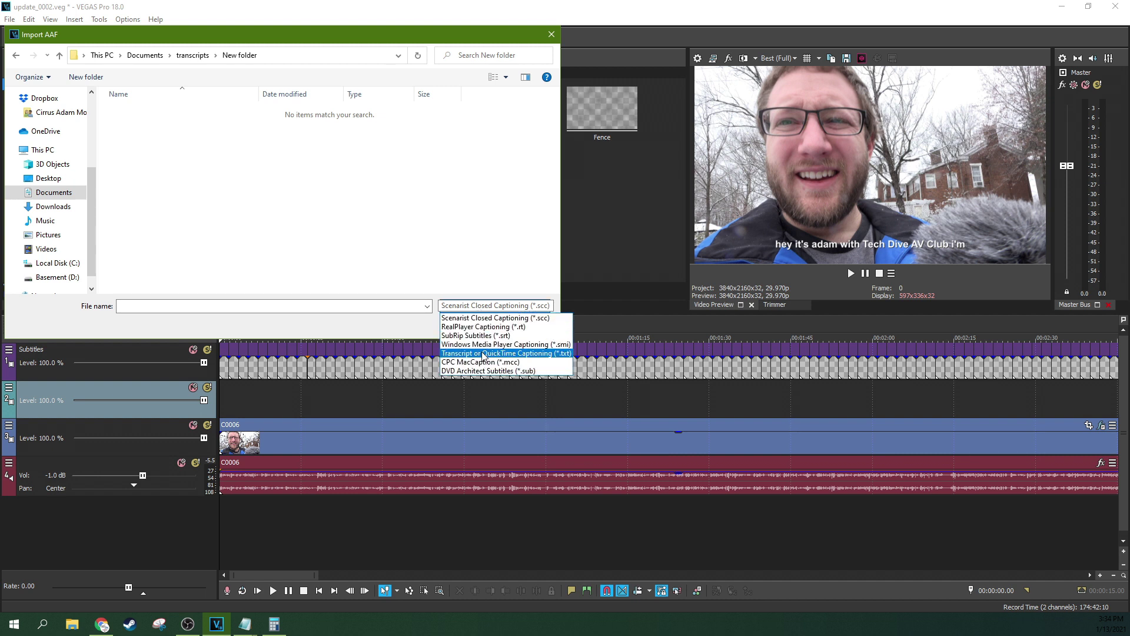
{"action": "left_click", "coordinate": [483, 353]}
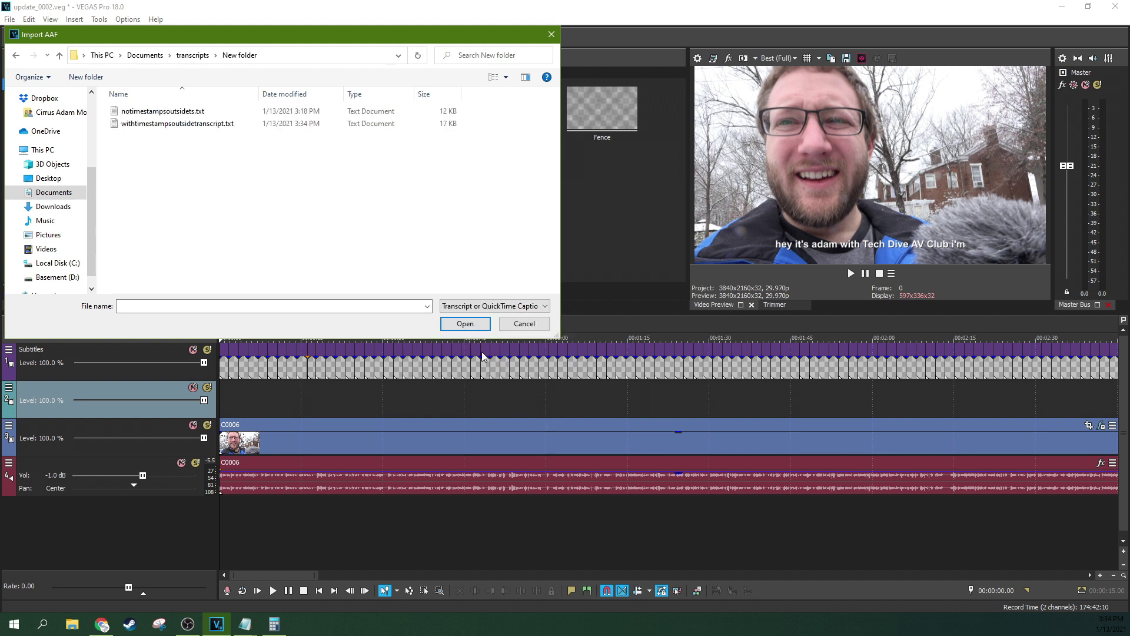
{"action": "left_click", "coordinate": [163, 124]}
{"action": "left_click", "coordinate": [452, 325]}
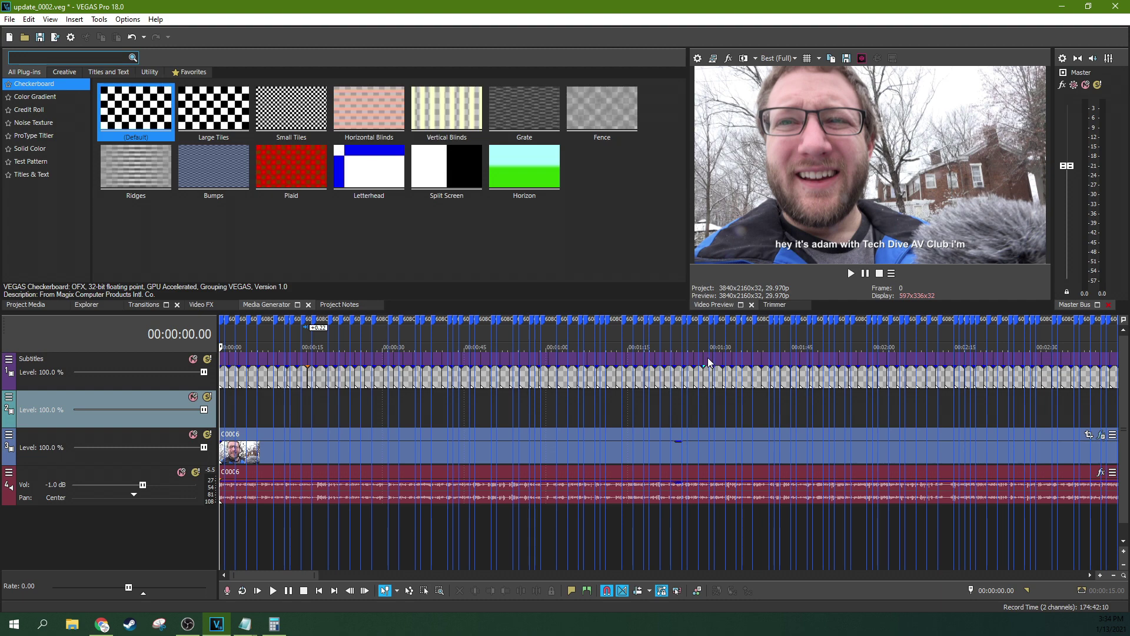
{"action": "scroll", "coordinate": [708, 358], "scroll_direction": "down", "scroll_amount": 5}
{"action": "scroll", "coordinate": [707, 358], "scroll_direction": "up", "scroll_amount": 10}
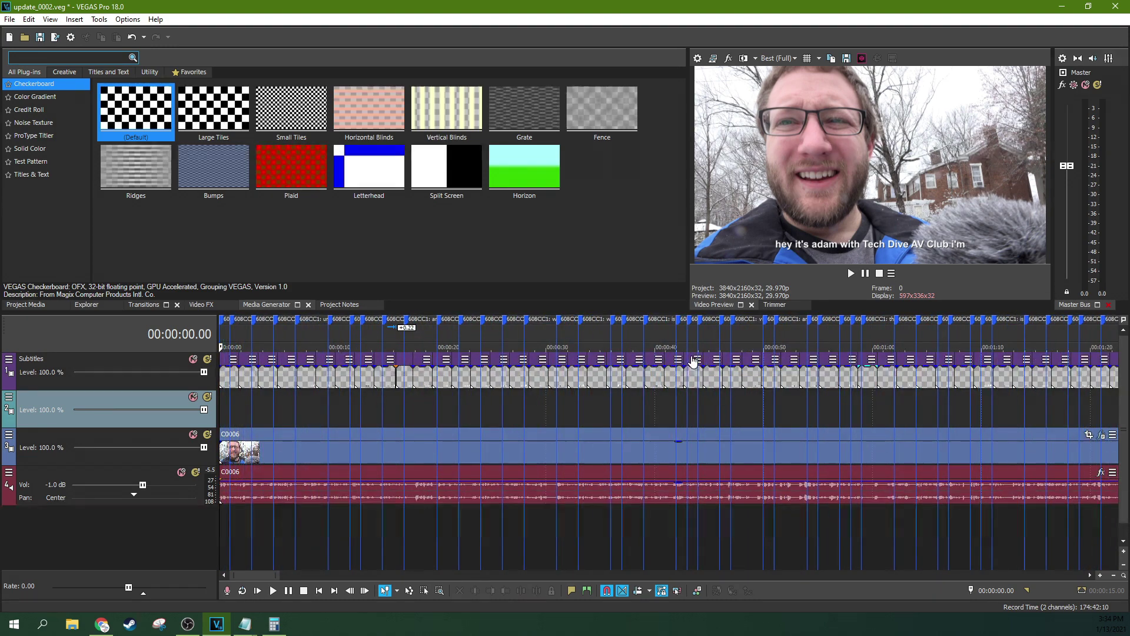
{"action": "scroll", "coordinate": [565, 355], "scroll_direction": "up", "scroll_amount": 3}
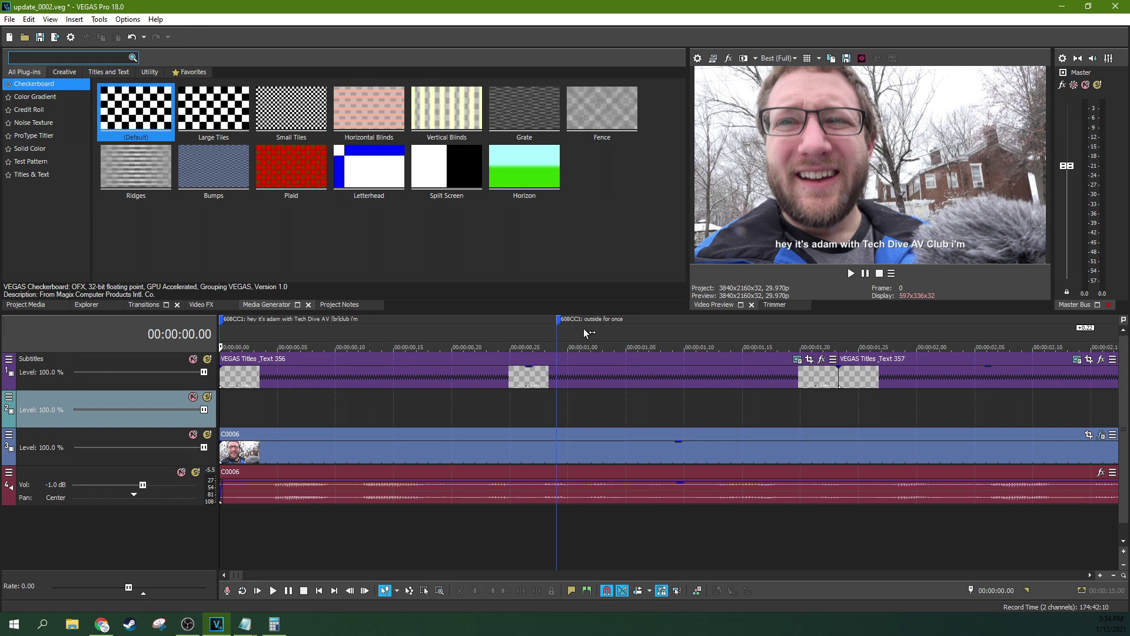
{"action": "scroll", "coordinate": [584, 328], "scroll_direction": "down", "scroll_amount": 1}
{"action": "scroll", "coordinate": [556, 330], "scroll_direction": "down", "scroll_amount": 1}
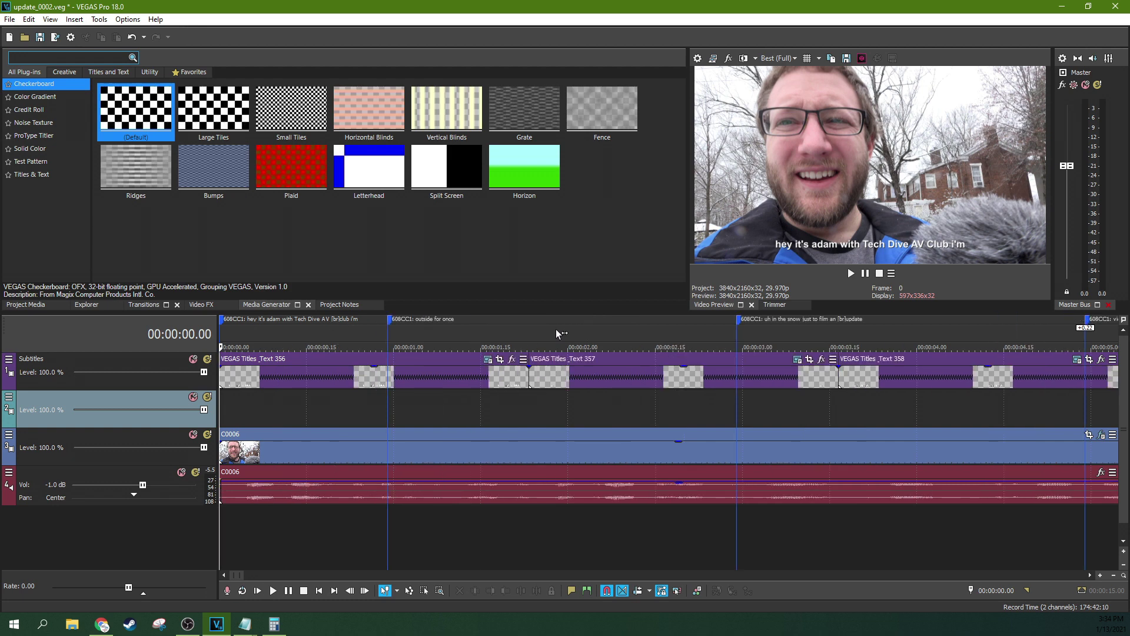
{"action": "scroll", "coordinate": [556, 329], "scroll_direction": "down", "scroll_amount": 1}
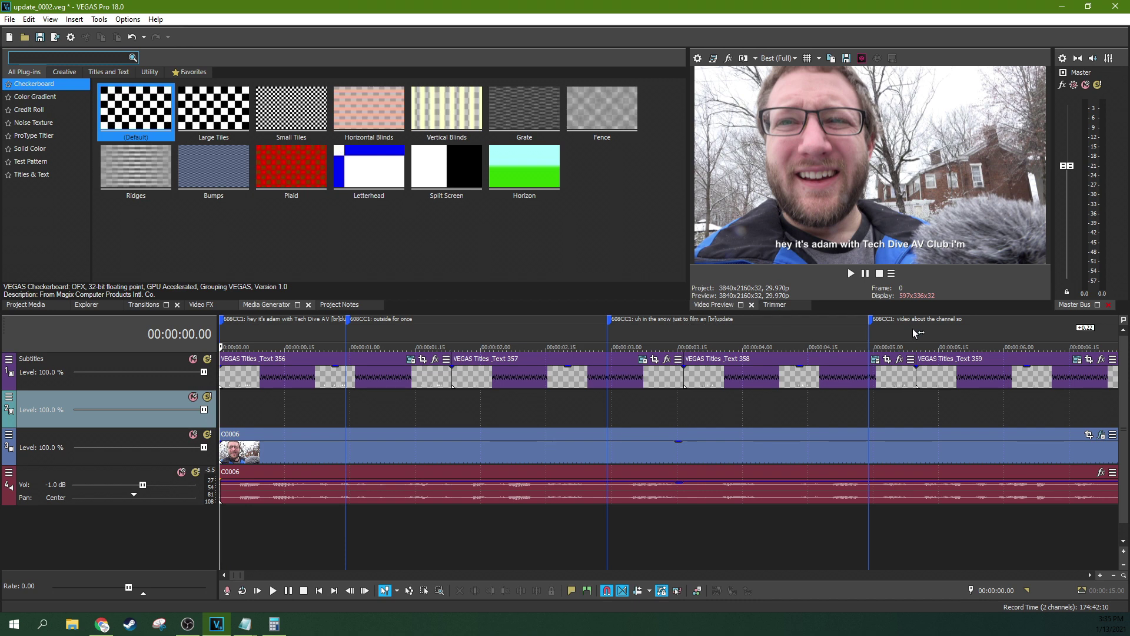
{"action": "scroll", "coordinate": [780, 333], "scroll_direction": "down", "scroll_amount": 2}
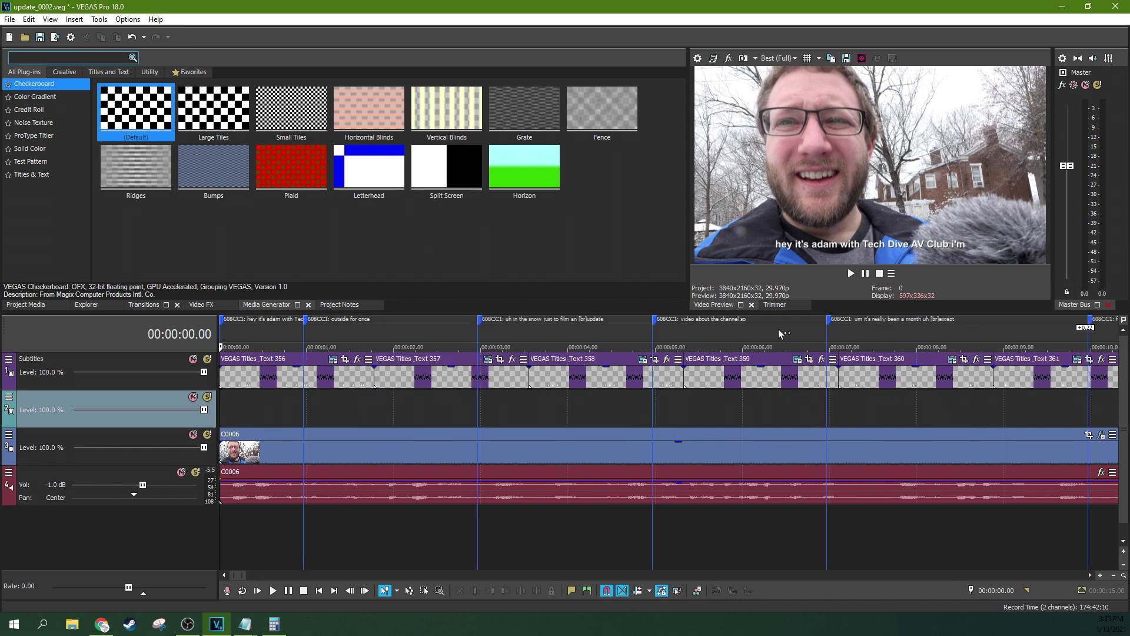
{"action": "scroll", "coordinate": [778, 330], "scroll_direction": "down", "scroll_amount": 1}
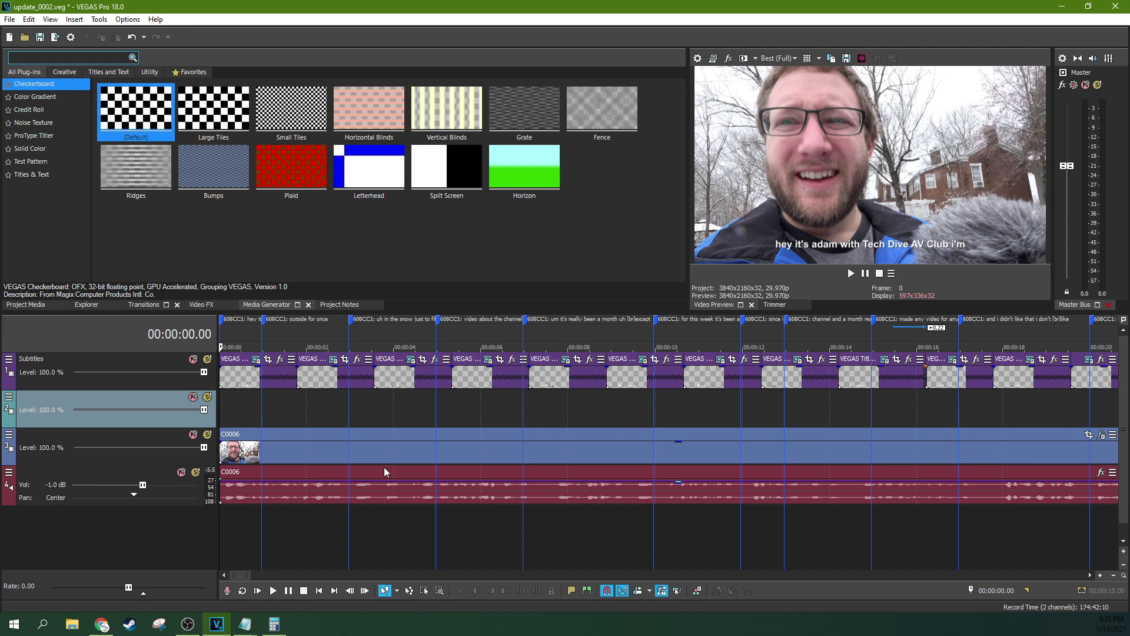
{"action": "left_click", "coordinate": [258, 592]}
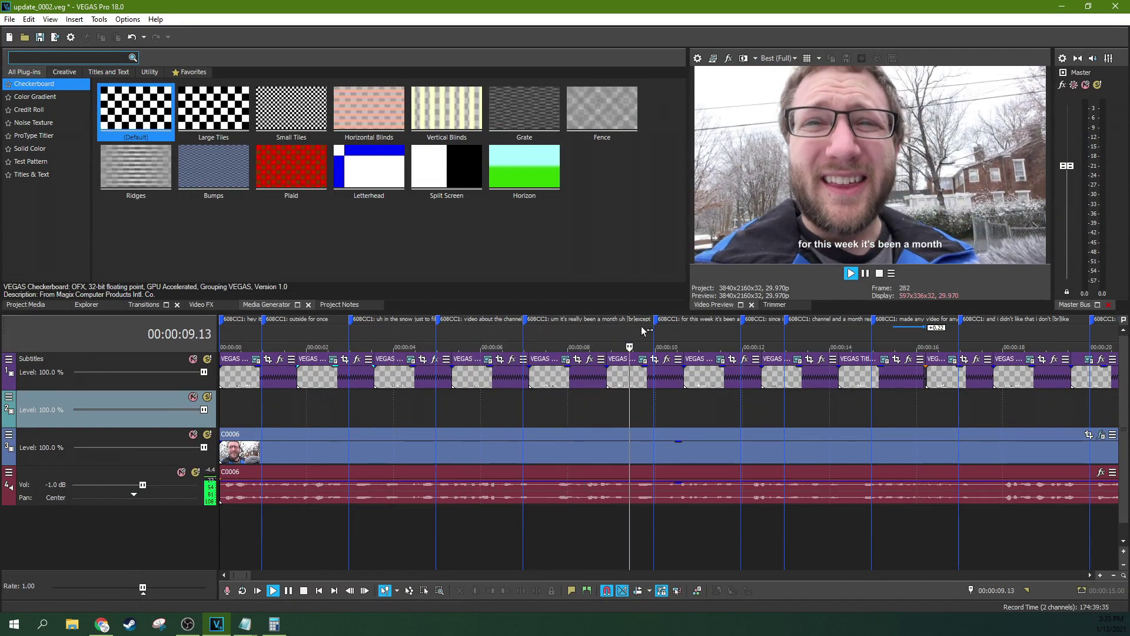
Play the project's opening and pause at 00:00:13.25 to check subtitles against speech.
{"action": "scroll", "coordinate": [641, 326], "scroll_direction": "up", "scroll_amount": 3}
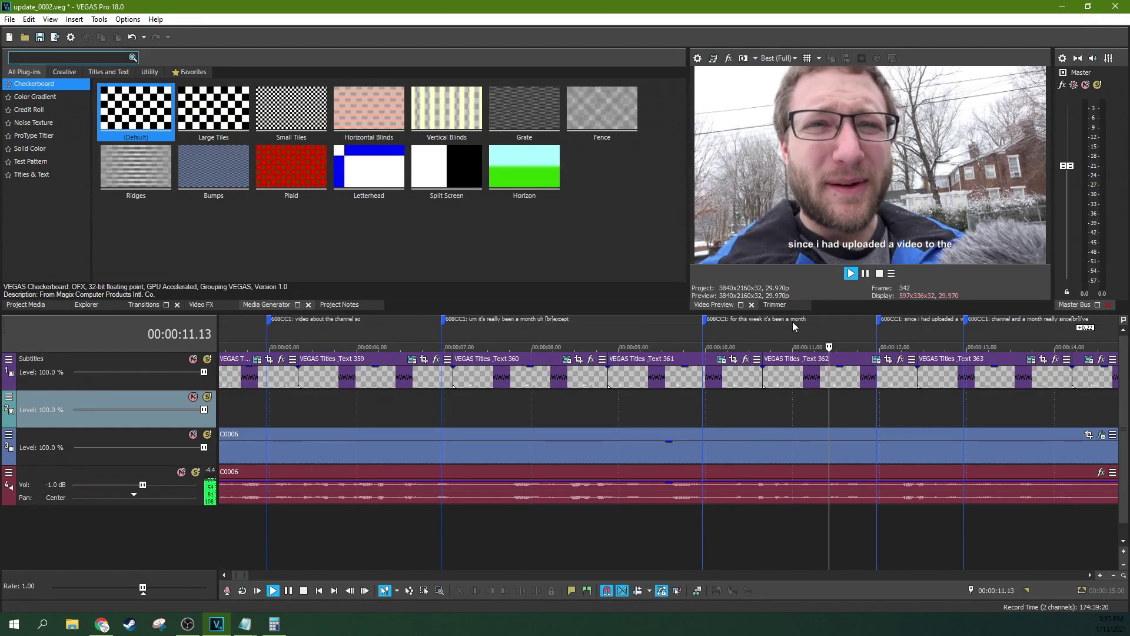
{"action": "left_click", "coordinate": [865, 273]}
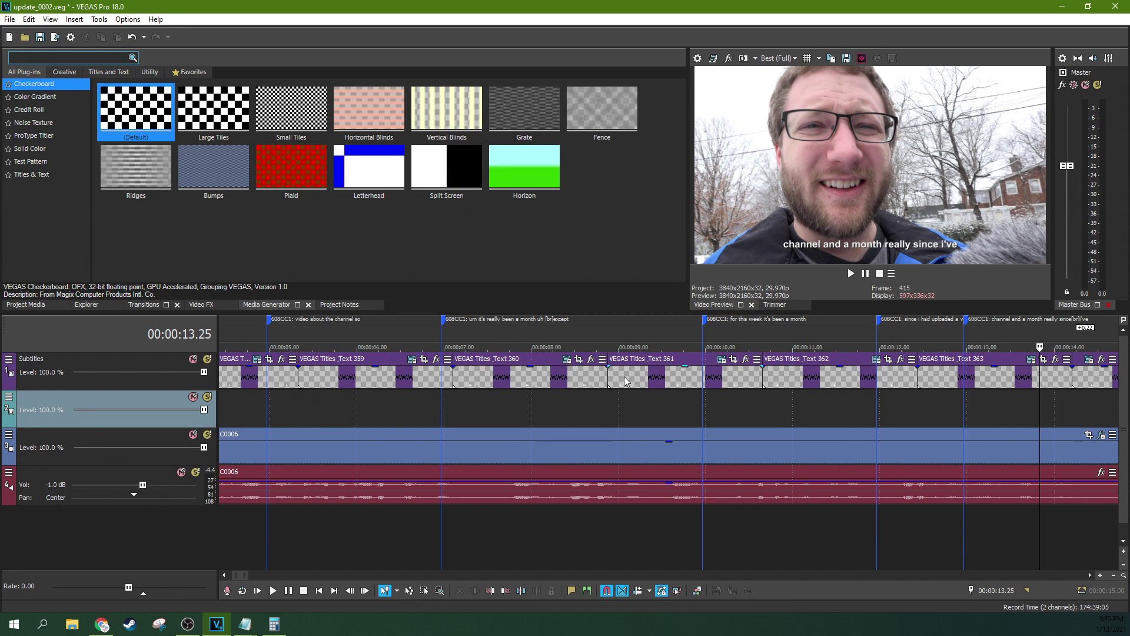
{"action": "scroll", "coordinate": [497, 397], "scroll_direction": "down", "scroll_amount": 4}
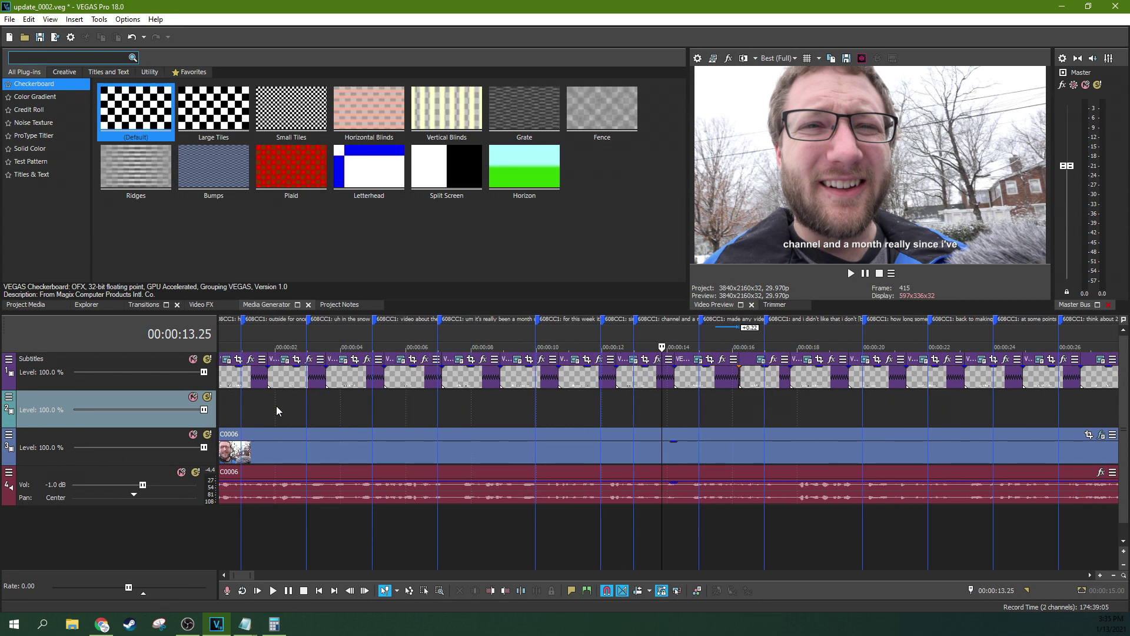
Snap Text 356's end and Text 357's start to their caption markers.
{"action": "scroll", "coordinate": [245, 398], "scroll_direction": "up", "scroll_amount": 4}
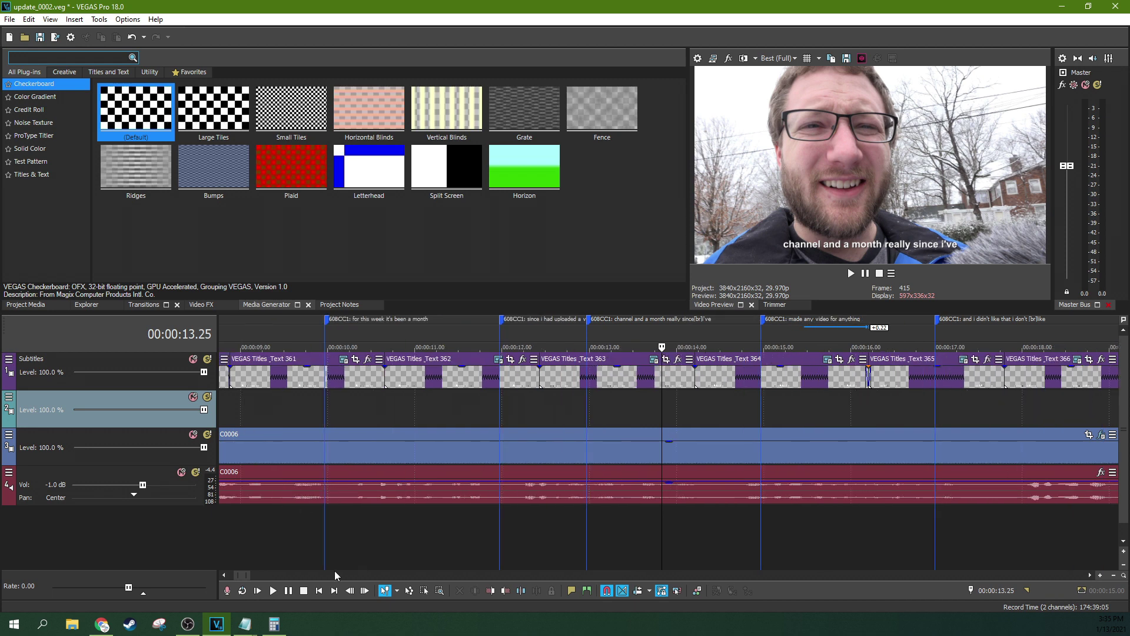
{"action": "left_click_drag", "start_coordinate": [244, 579], "coordinate": [215, 577]}
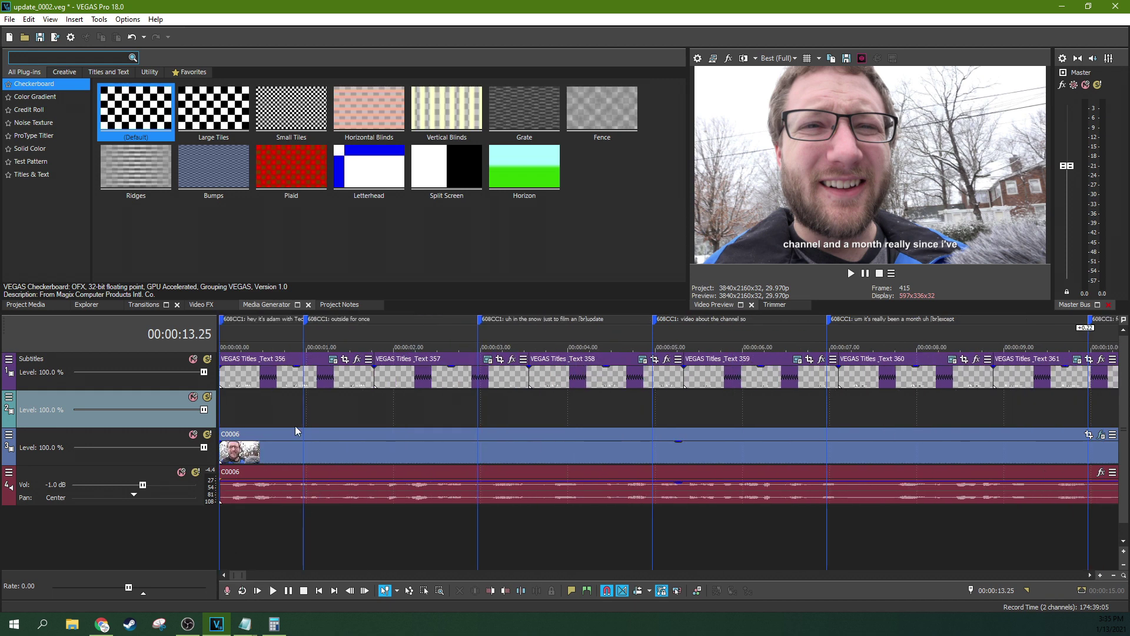
{"action": "left_click_drag", "start_coordinate": [372, 375], "coordinate": [303, 377]}
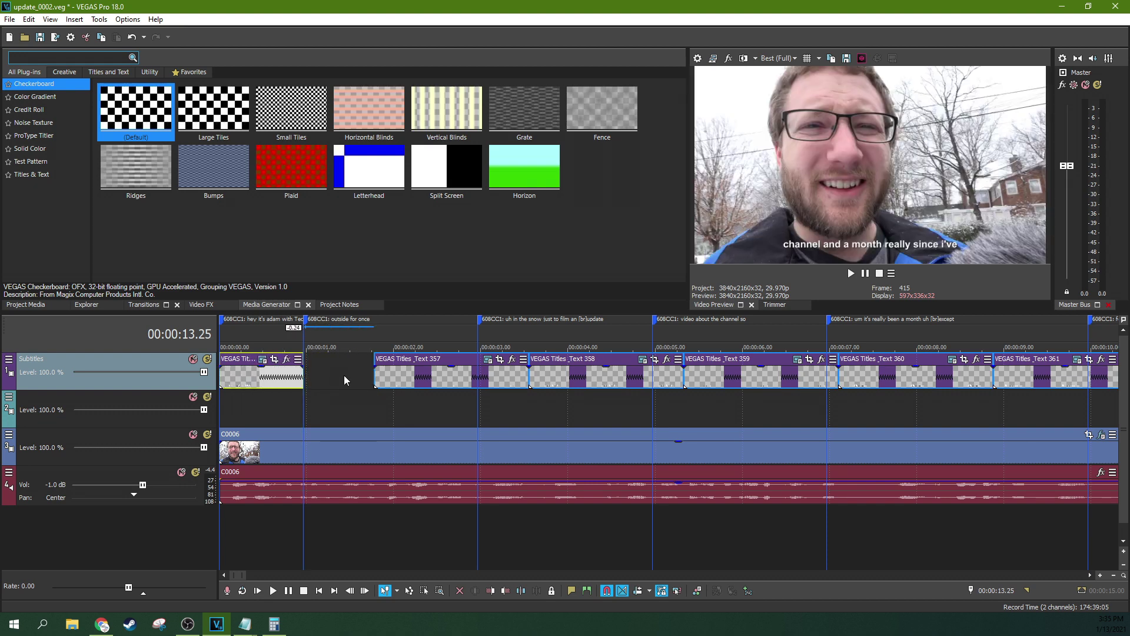
{"action": "left_click", "coordinate": [379, 375]}
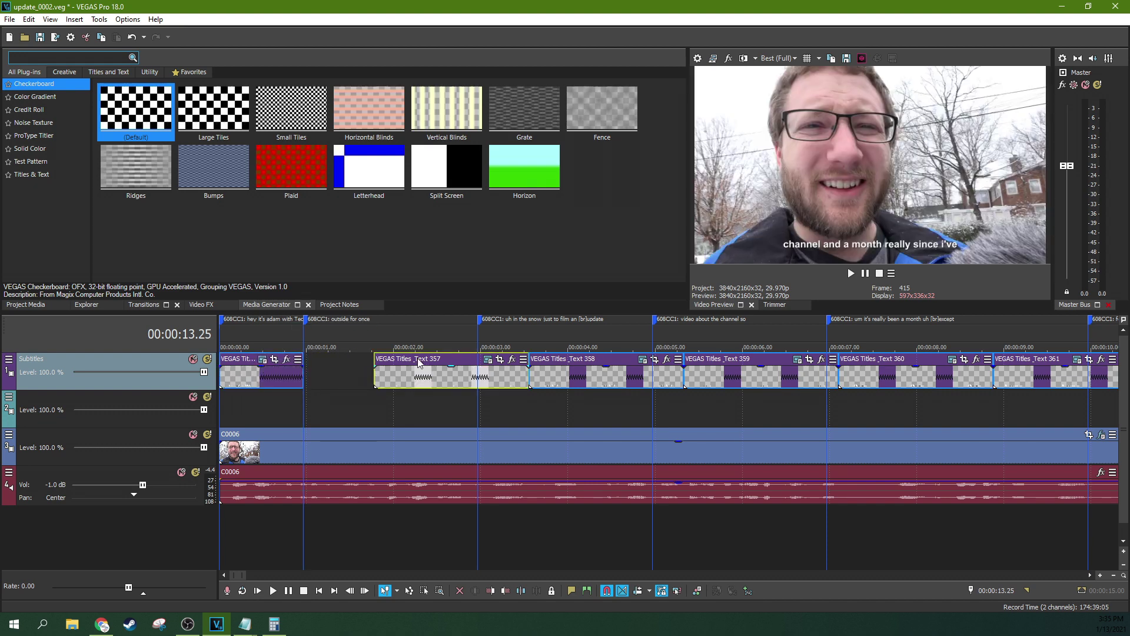
{"action": "left_click", "coordinate": [407, 373]}
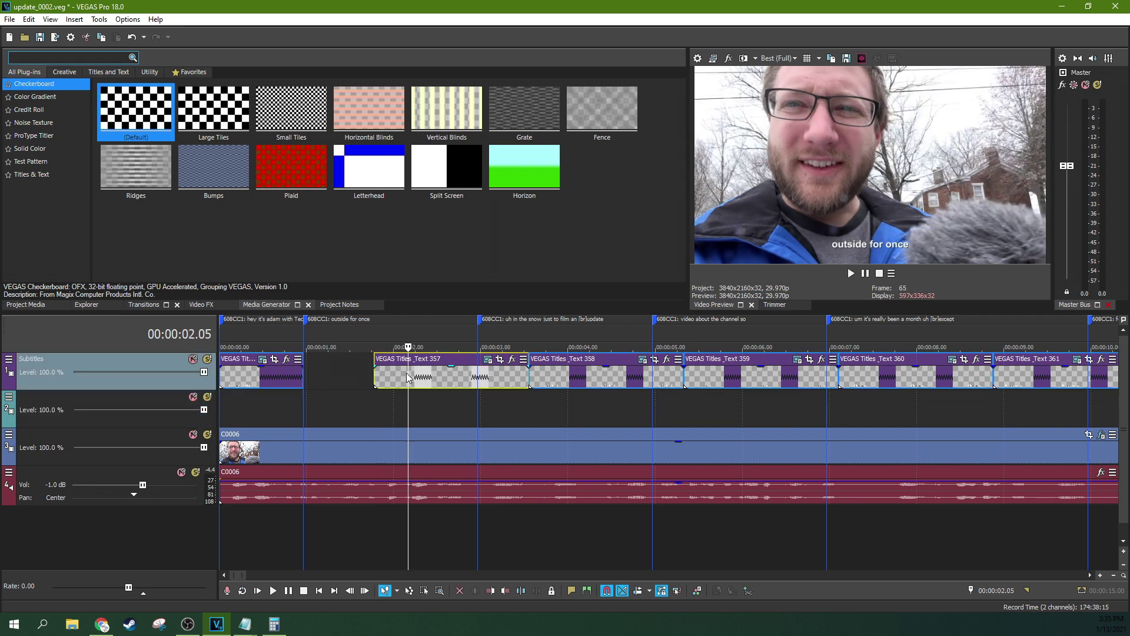
{"action": "left_click", "coordinate": [341, 373]}
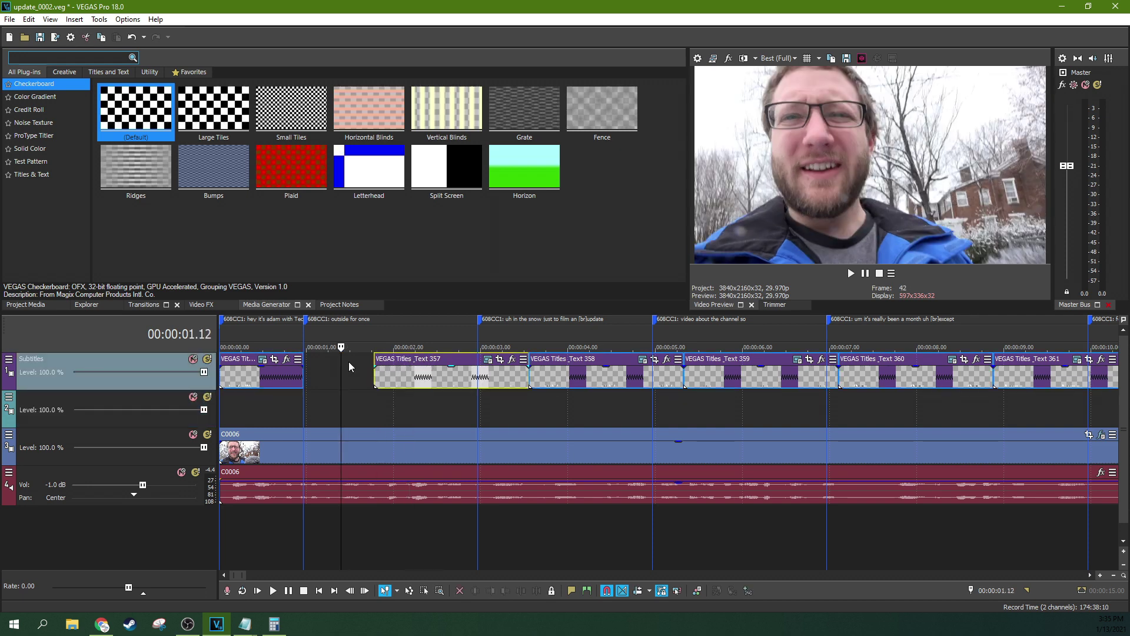
{"action": "left_click_drag", "start_coordinate": [374, 371], "coordinate": [304, 371]}
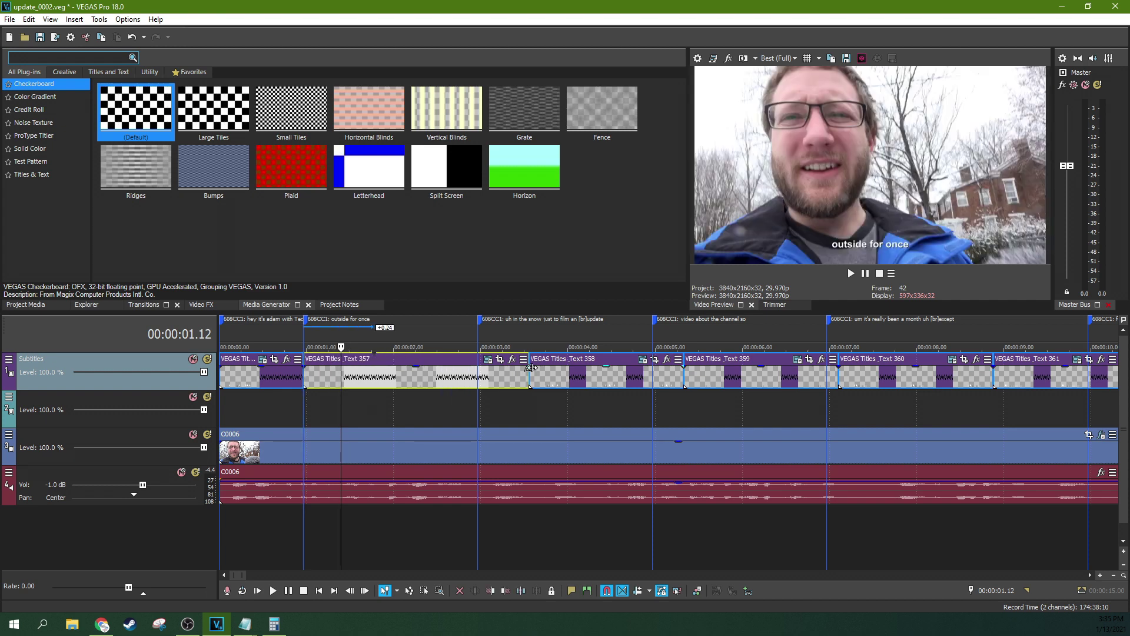
Snap Text 357–360 ends and Text 361's start to their markers, then replay from the start.
{"action": "left_click_drag", "start_coordinate": [530, 370], "coordinate": [478, 371]}
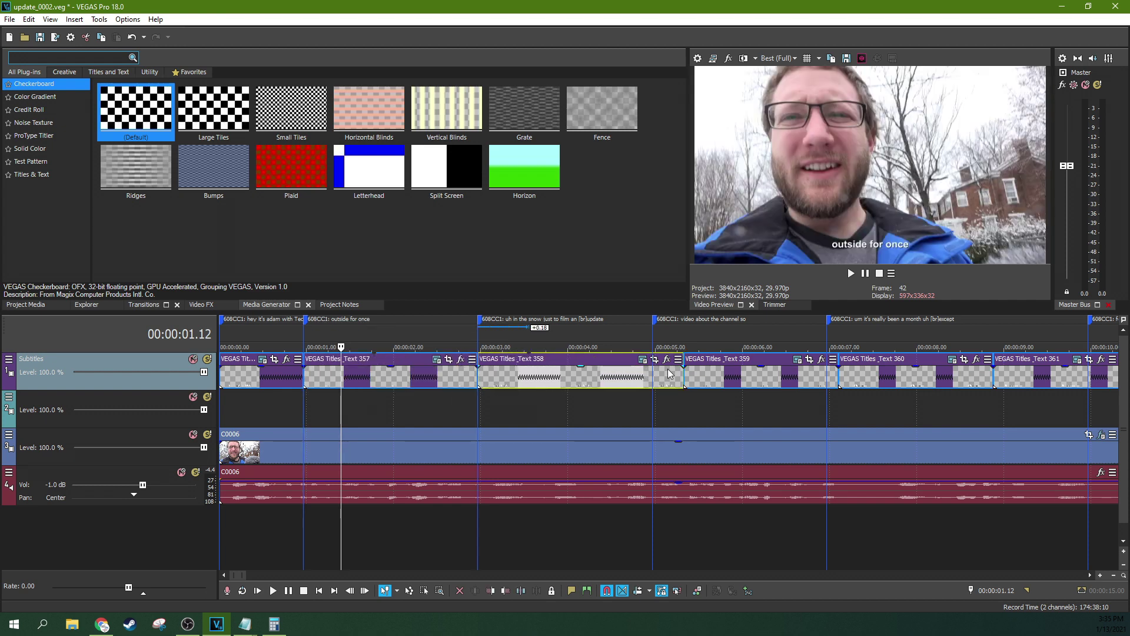
{"action": "left_click_drag", "start_coordinate": [682, 376], "coordinate": [653, 373]}
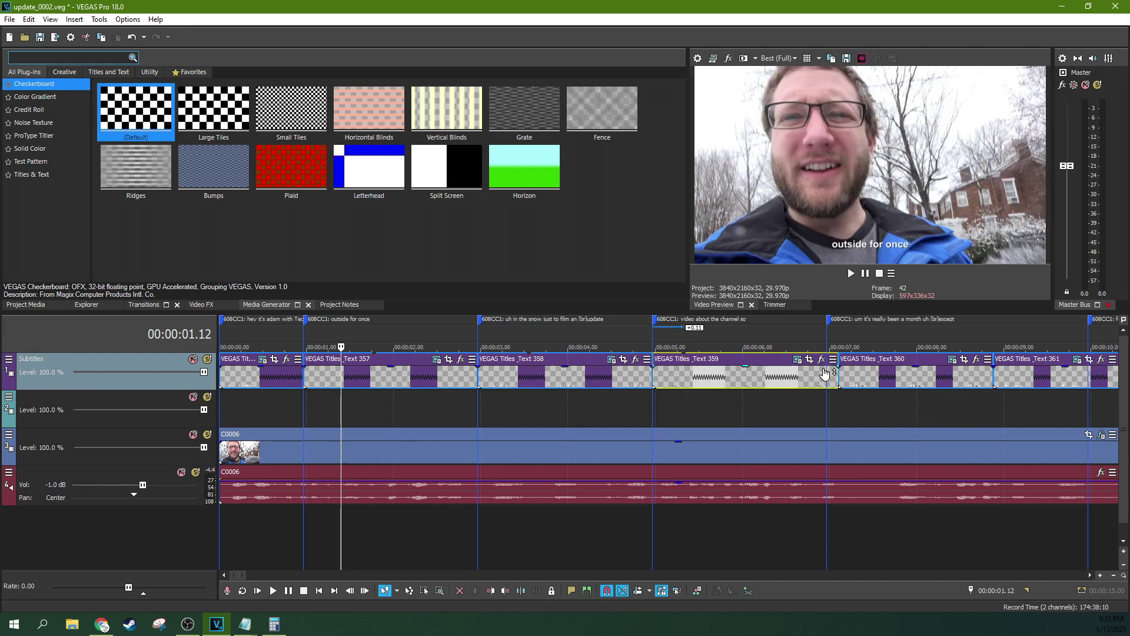
{"action": "left_click_drag", "start_coordinate": [836, 372], "coordinate": [827, 372]}
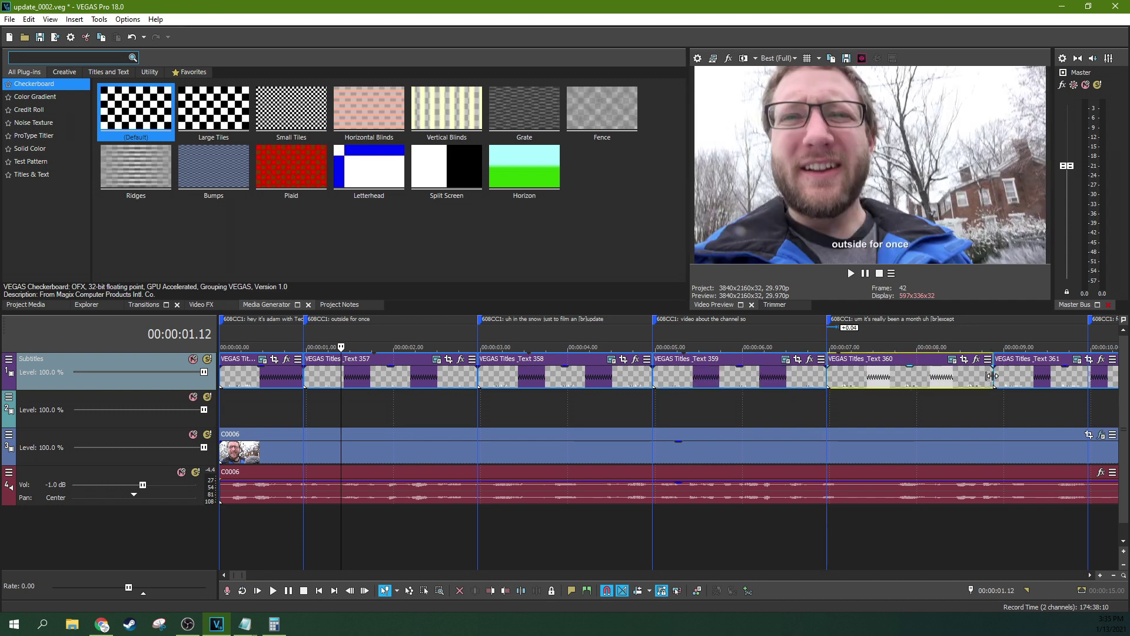
{"action": "left_click_drag", "start_coordinate": [998, 381], "coordinate": [1089, 381]}
{"action": "left_click_drag", "start_coordinate": [995, 382], "coordinate": [1089, 381]}
{"action": "left_click", "coordinate": [257, 591]}
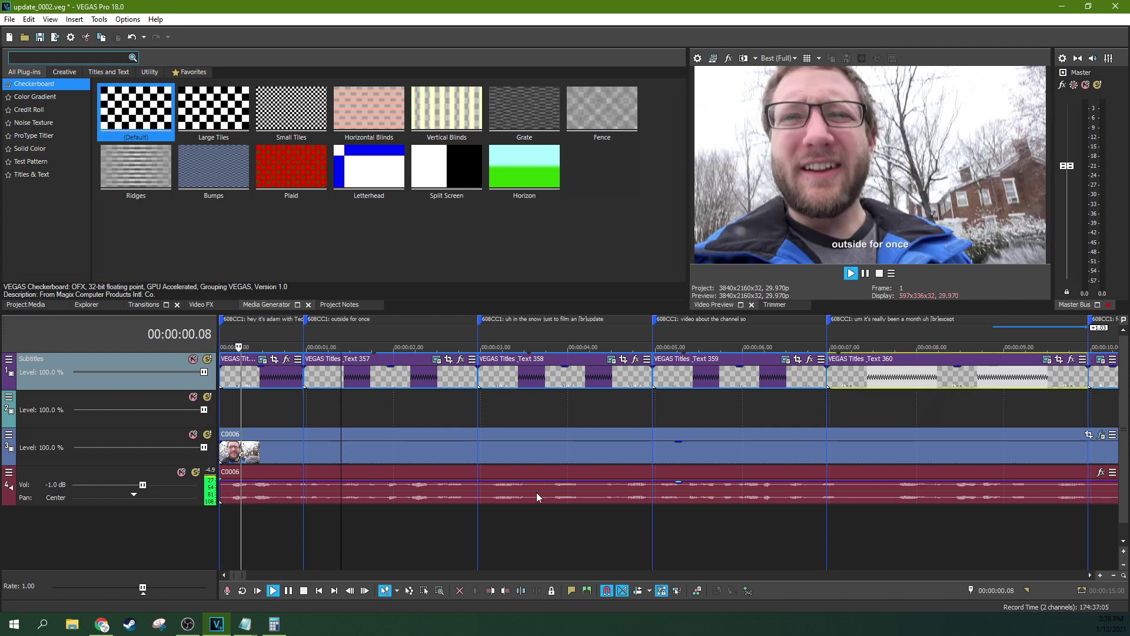
Pause playback at 00:00:10.10 with the 'for this week it's been a month' caption showing.
{"action": "left_click", "coordinate": [865, 273]}
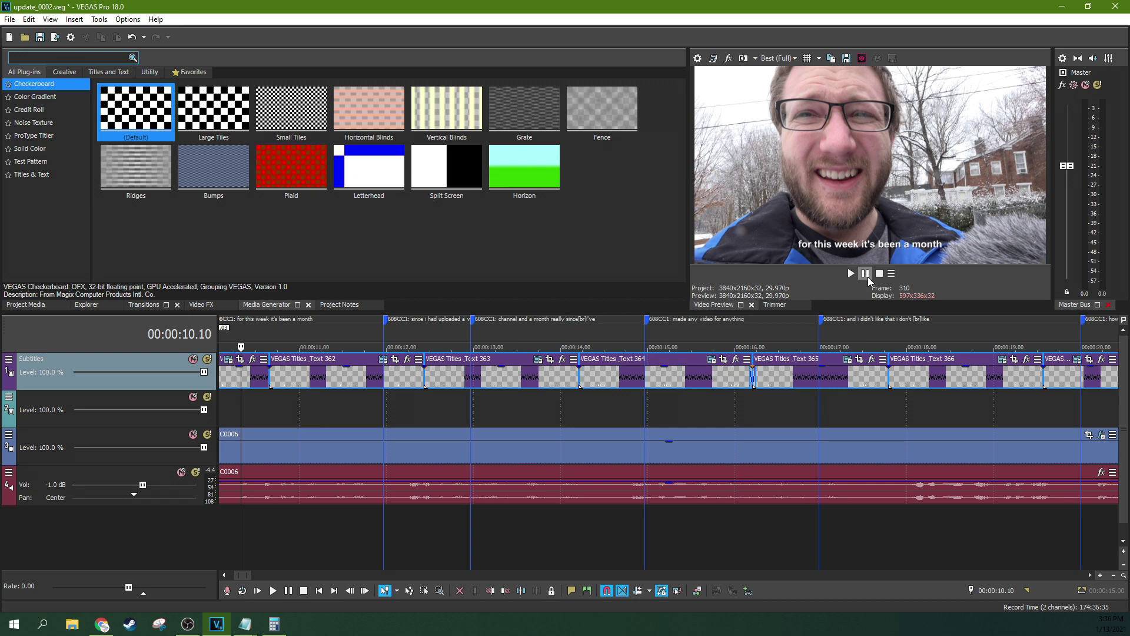
{"action": "scroll", "coordinate": [771, 397], "scroll_direction": "down", "scroll_amount": 5}
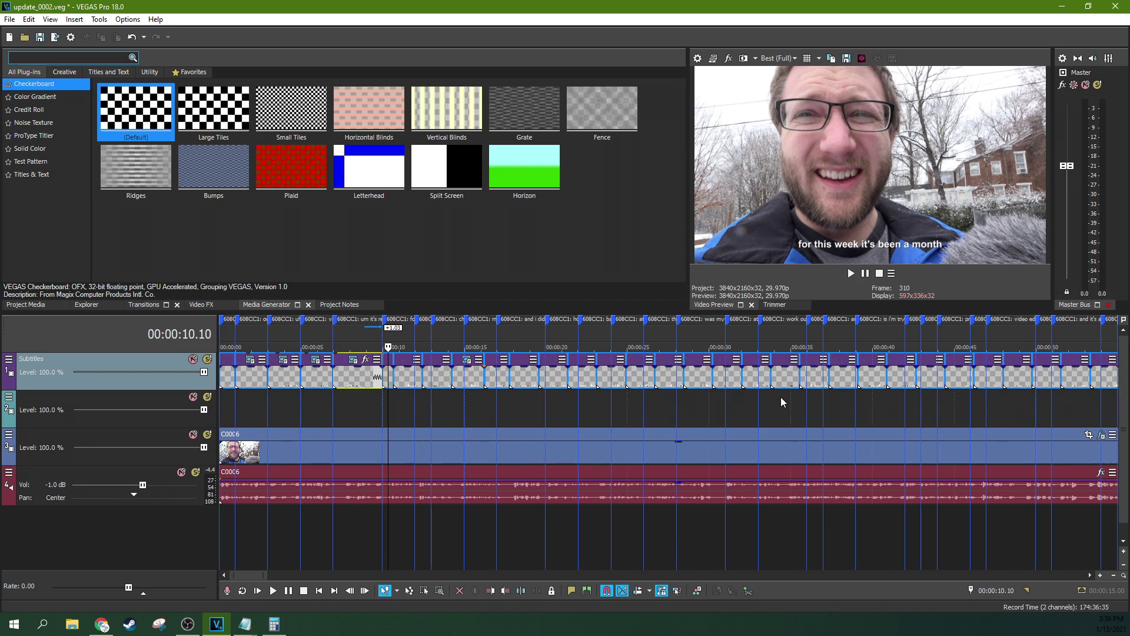